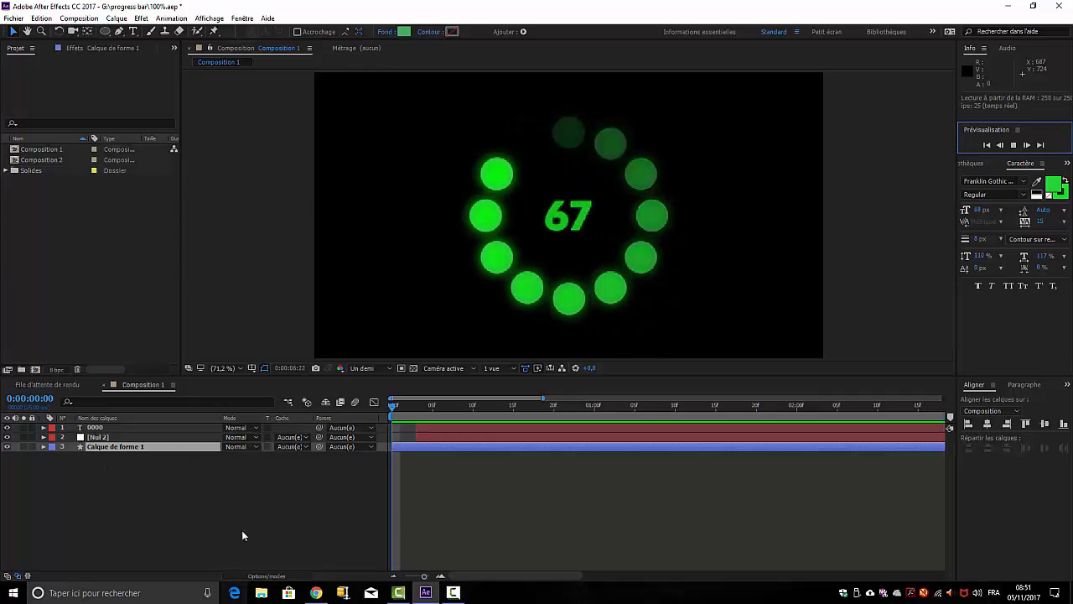
- Preview the finished circular loading animation in Composition 1, returning to the first frame and showing the full ten-second timeline
key(space)
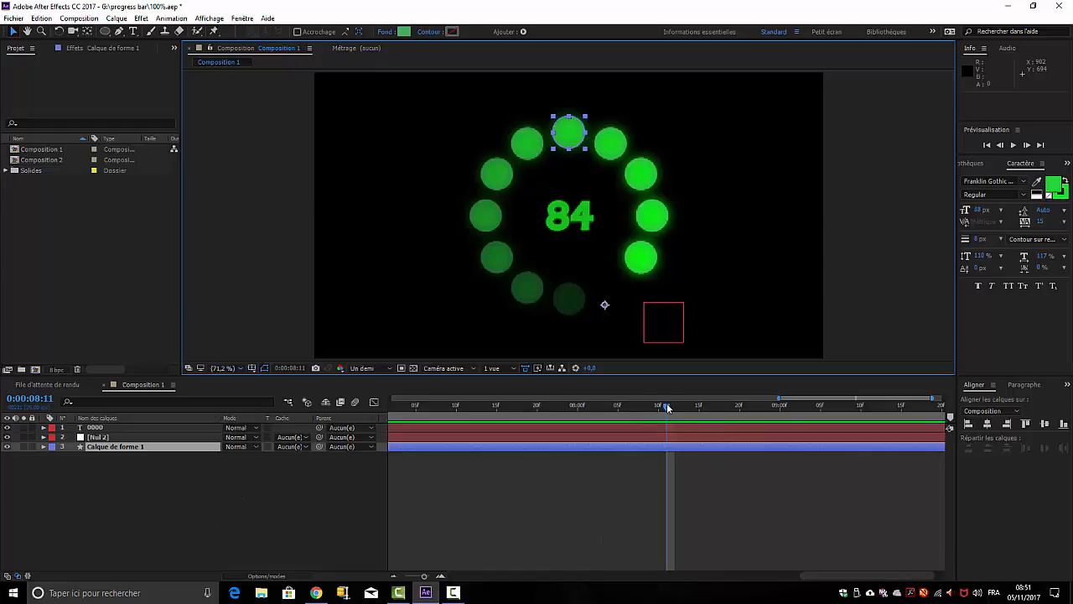
drag(668, 407, 375, 426)
drag(421, 579, 393, 579)
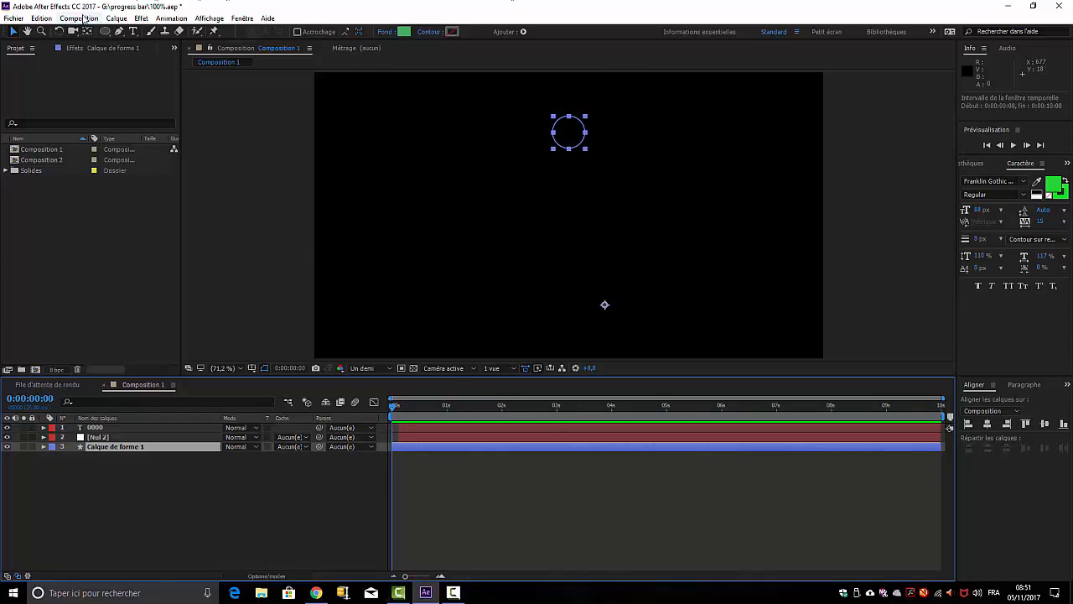
- Create a new 1280 x 720, 25 fps, 10-second composition with the HDV/HDTV 720 25 preset and the aspect ratio locked to 16:9
click(79, 18)
click(84, 31)
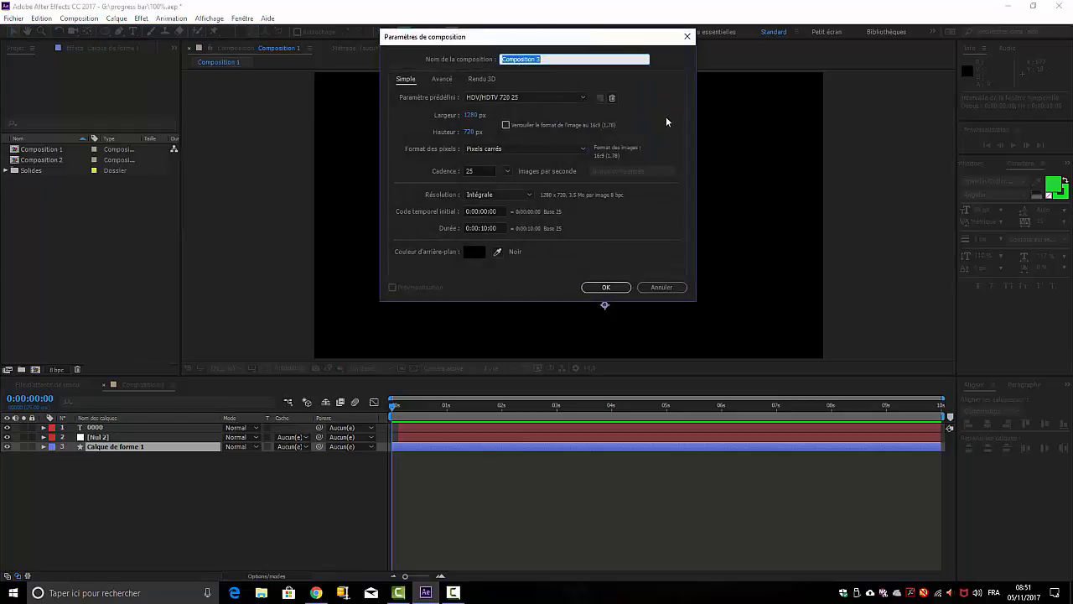
click(505, 125)
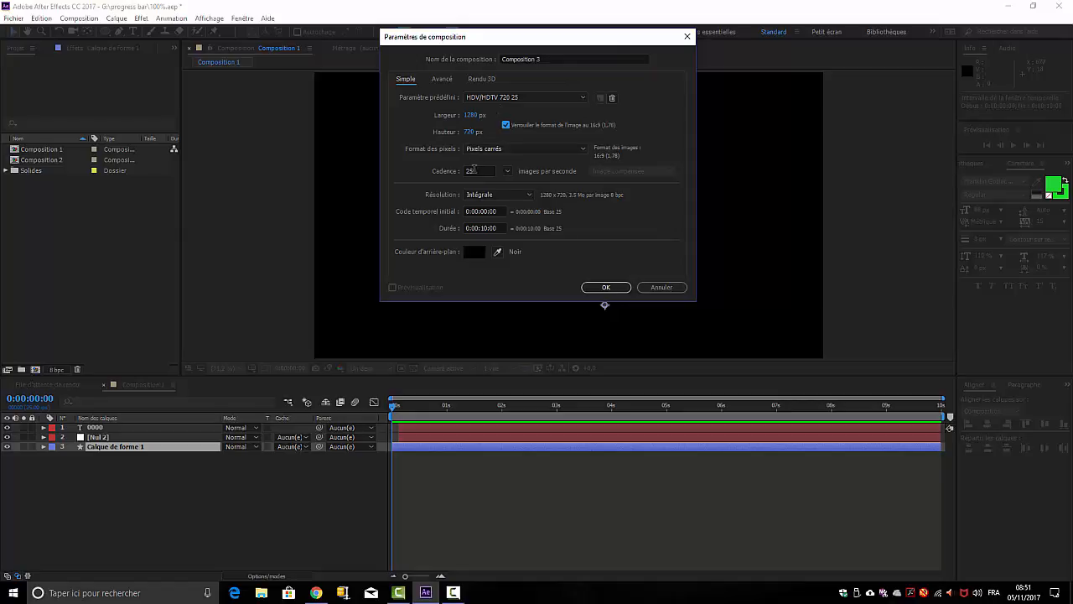
click(615, 291)
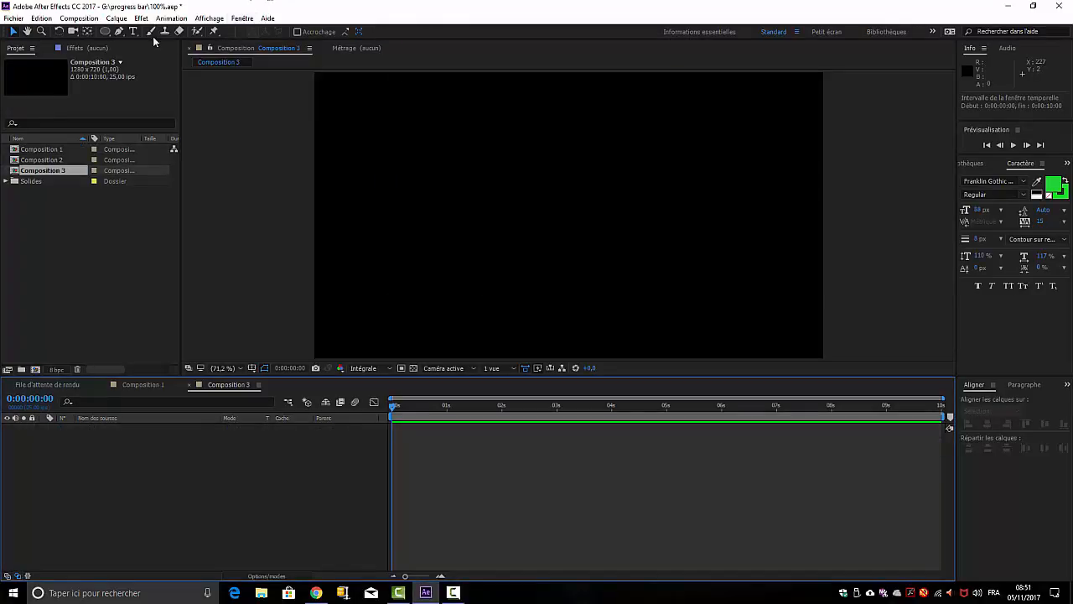
- Draw a green circle about 70 px wide with the Ellipse tool and centre it horizontally and vertically in the composition
click(107, 32)
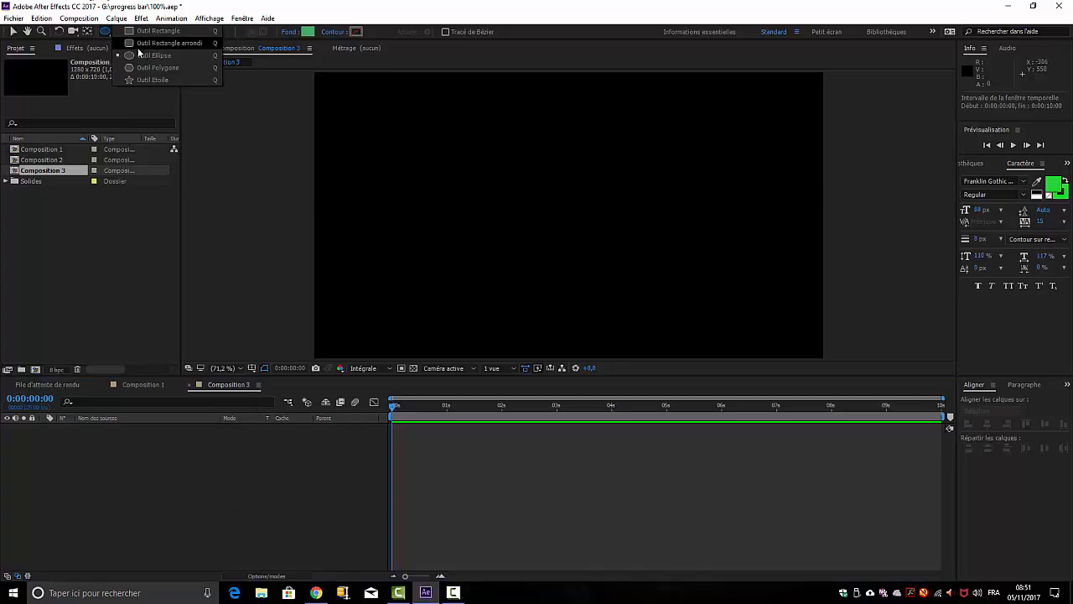
click(154, 55)
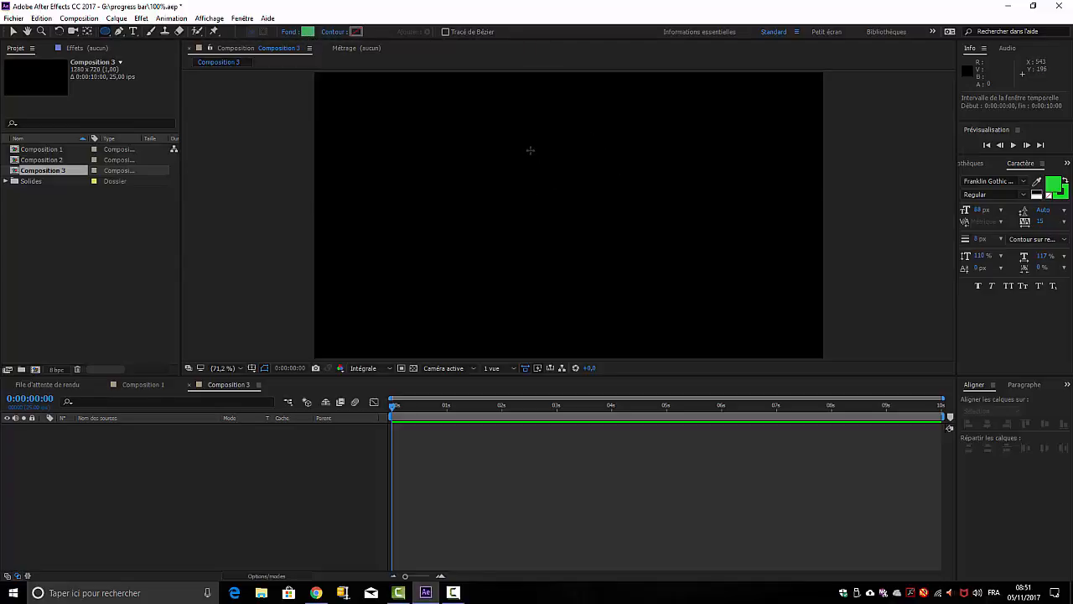
drag(530, 151, 535, 123)
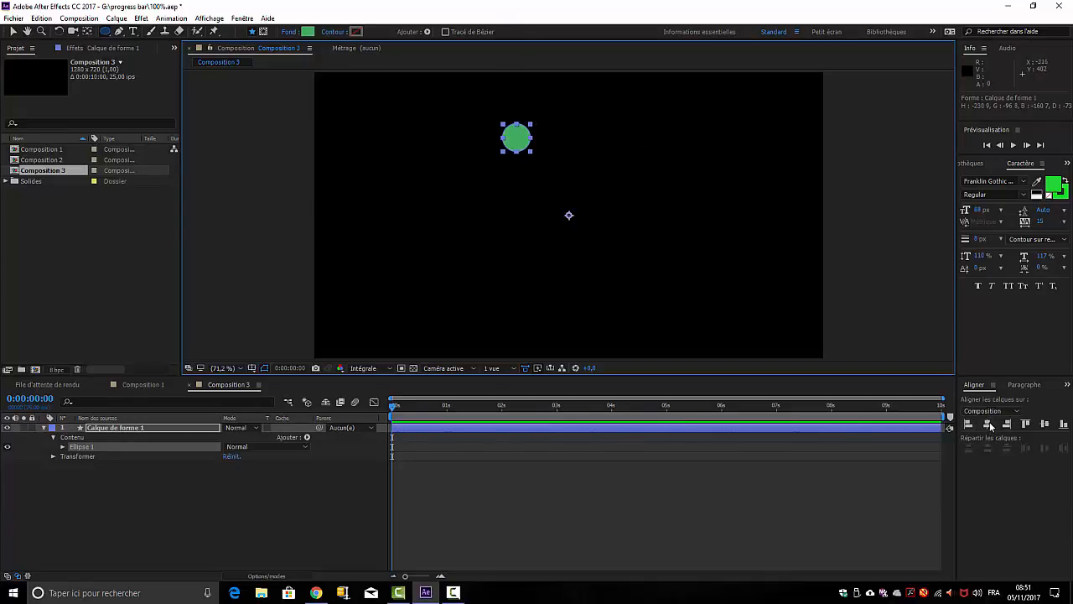
click(989, 425)
click(1046, 425)
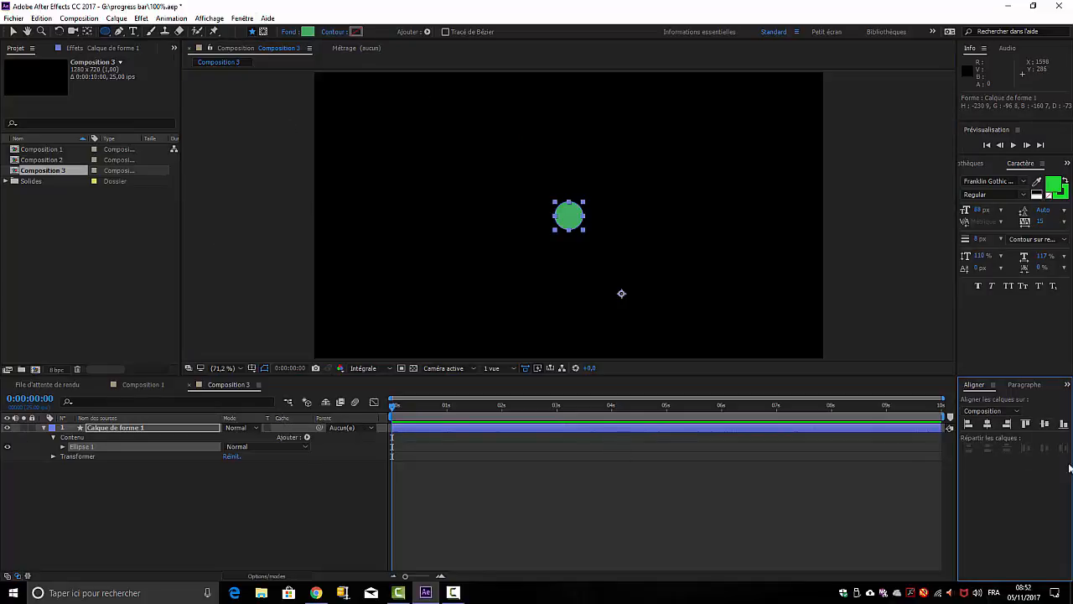
click(243, 18)
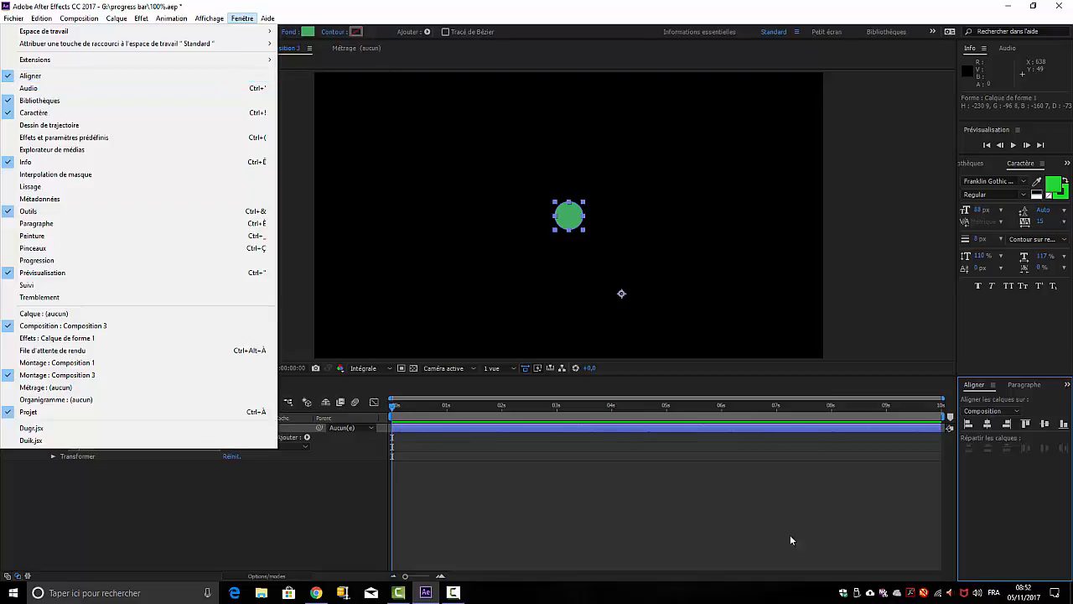
click(163, 469)
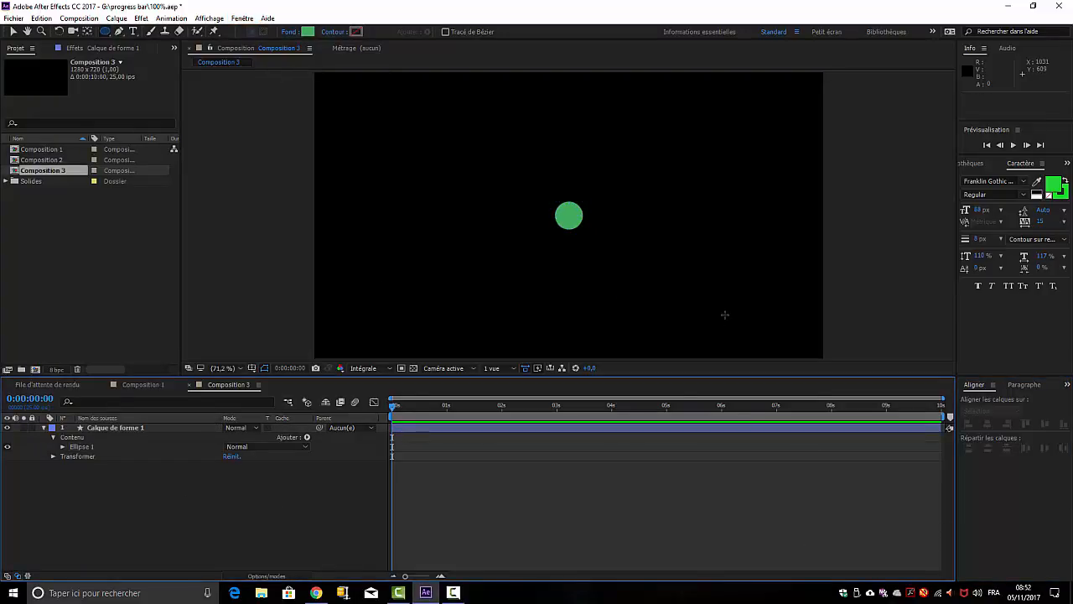
- Nudge the circle's shape layer straight up to position 771.9, 363.8, in the upper part of the composition
click(110, 430)
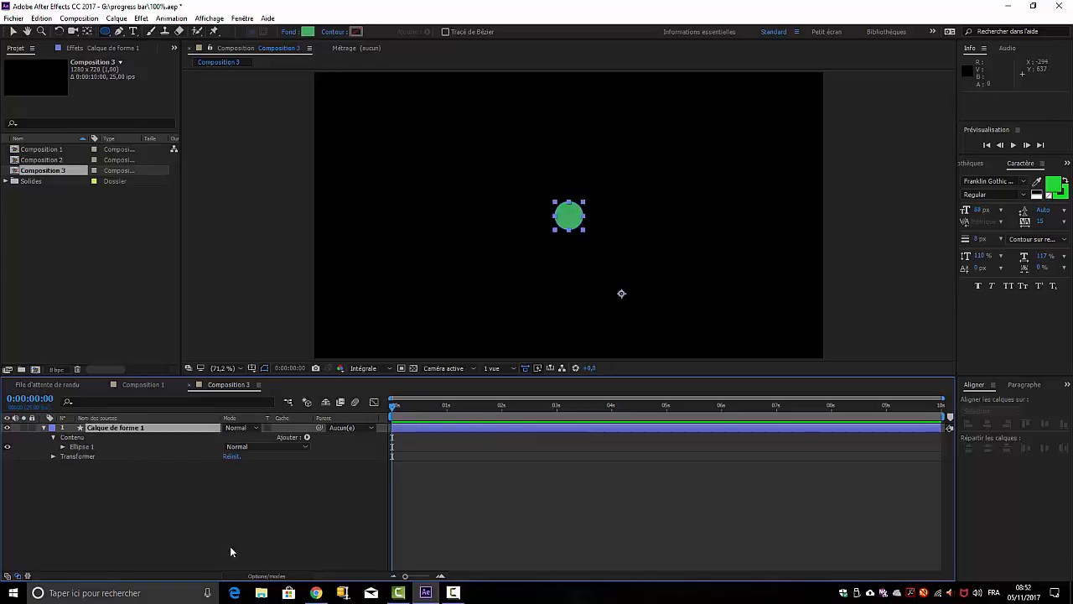
key(Up)
key(Up)
key(Up)
key(Up)
key(Up)
key(Up)
key(Up)
key(Up)
key(Up)
key(Up)
key(Up)
key(Up)
key(Up)
key(Up)
key(Up)
key(Up)
key(Up)
key(Up)
key(Up)
key(Up)
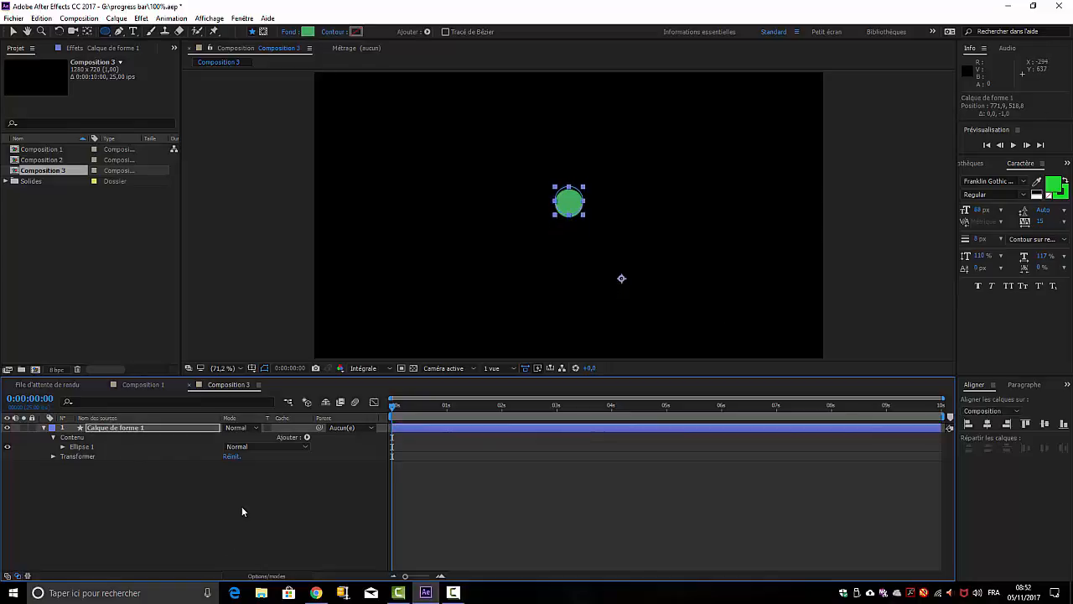
key(Up)
key(Up)
key(Up)
key(Up)
key(Up)
key(Up)
key(Up)
key(Up)
key(Up)
key(Up)
key(Up)
key(Up)
key(Up)
key(Up)
key(Up)
key(Up)
key(Up)
key(Up)
key(Up)
key(Up)
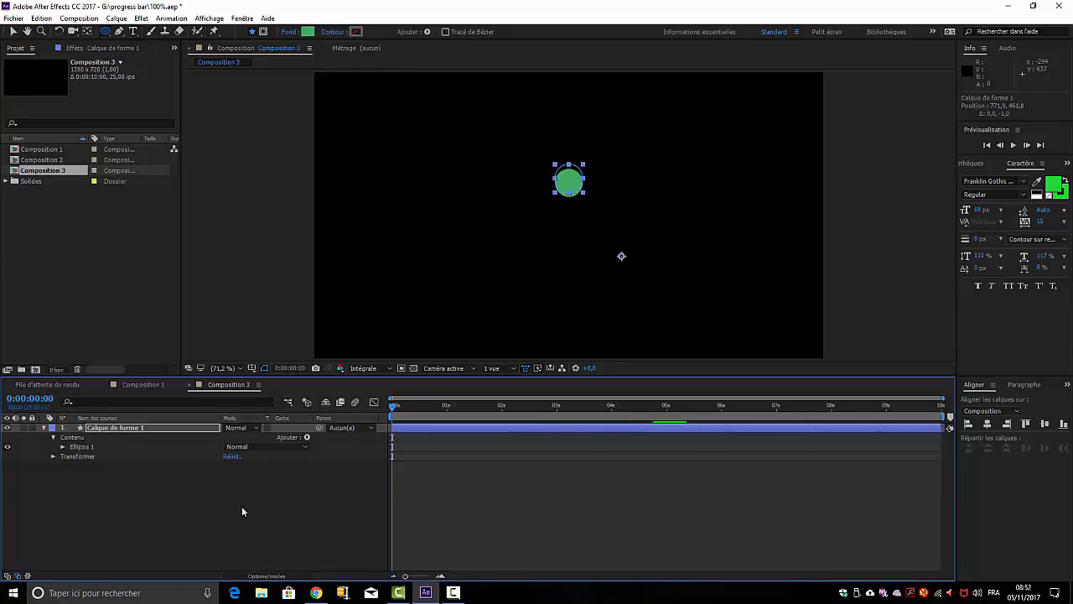
key(Up)
key(Up)
key(Up)
key(Up)
key(Up)
key(Up)
key(Up)
key(Up)
key(Up)
key(Up)
key(Up)
key(Up)
key(Up)
key(Up)
key(Up)
key(Up)
key(Up)
key(Up)
key(Up)
key(Up)
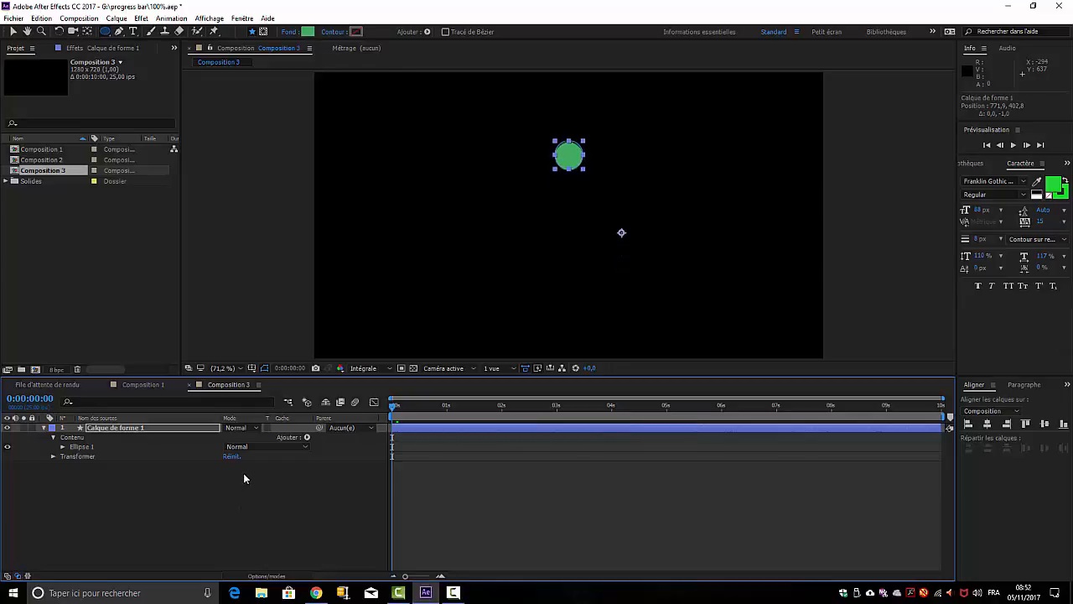
key(Up)
key(Up)
key(Up)
key(Up)
key(Up)
key(Up)
key(Up)
key(Up)
key(Up)
key(Up)
key(Up)
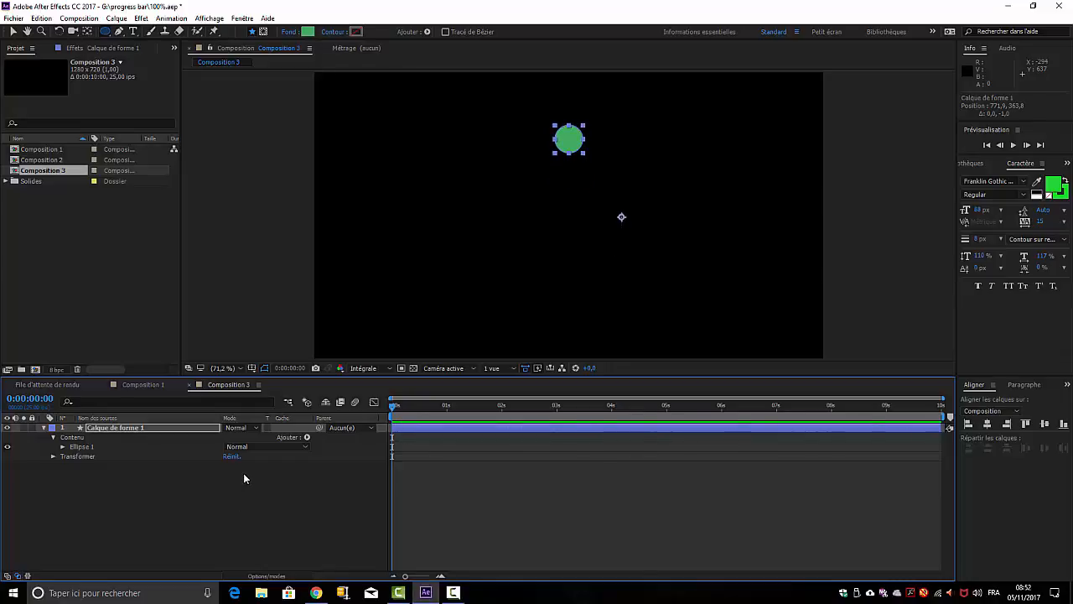
- Move the shape layer's anchor point to about the composition's centre, below the circle, and add a Repeater (Répétition) to the layer
click(87, 31)
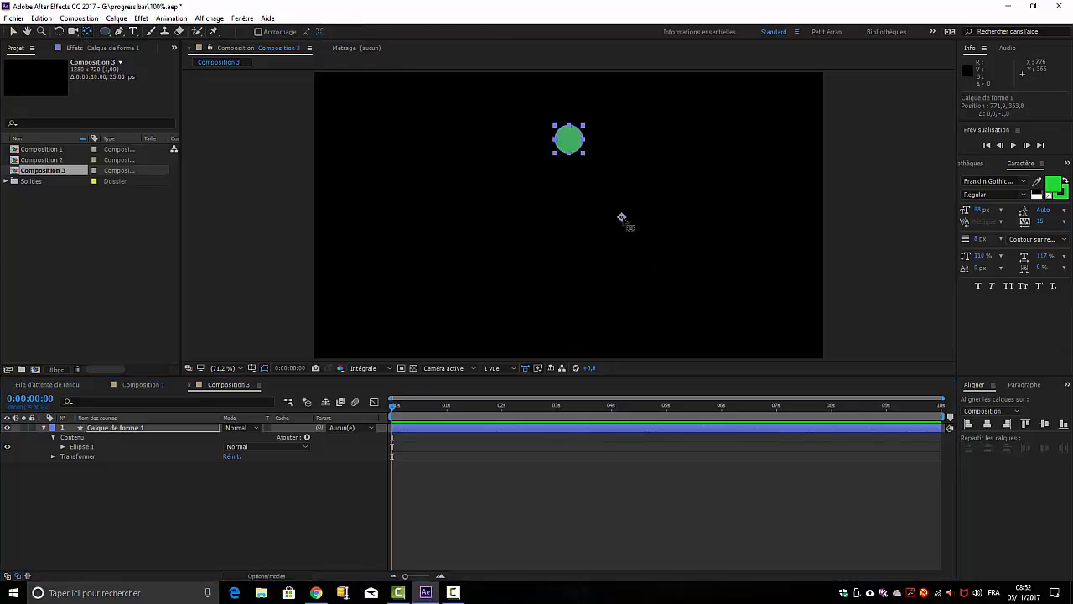
drag(621, 218, 571, 218)
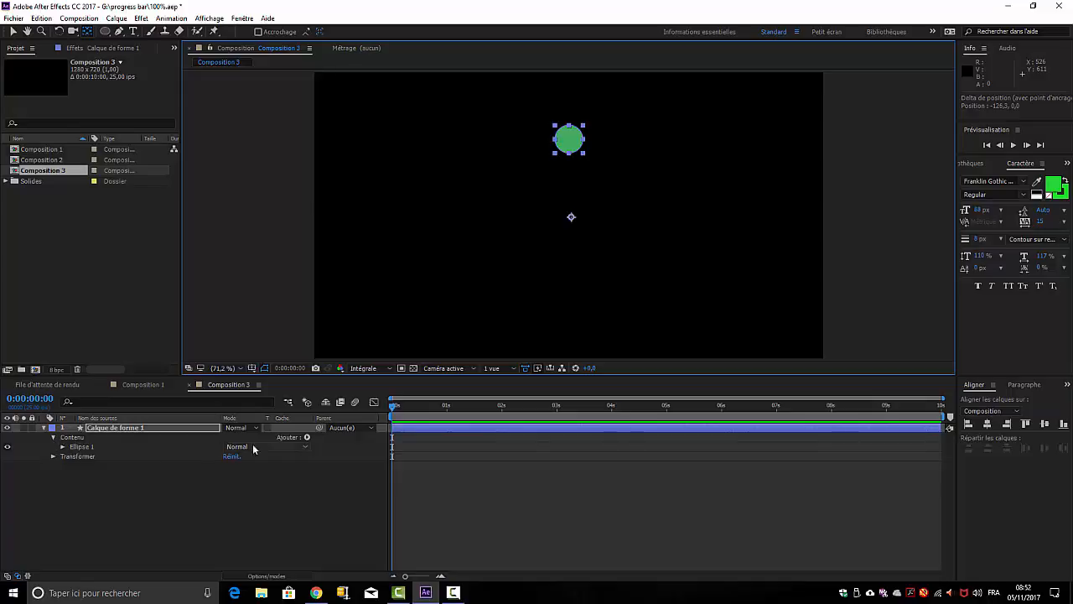
click(308, 439)
click(359, 353)
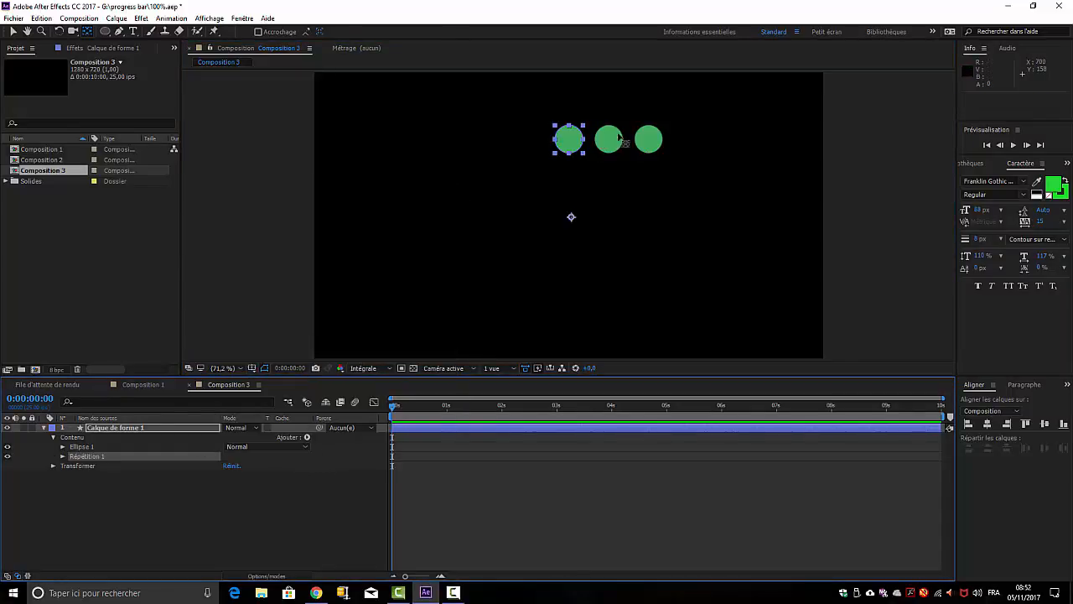
- Set the Repeater's transform position to 0, 0 so all copies share the original circle's place
click(63, 457)
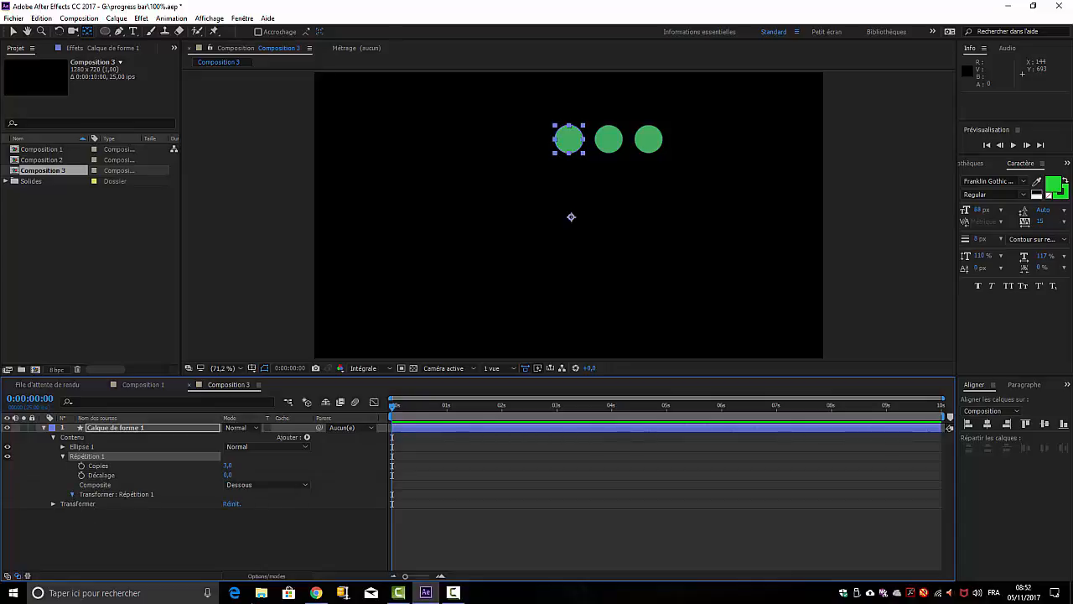
click(72, 494)
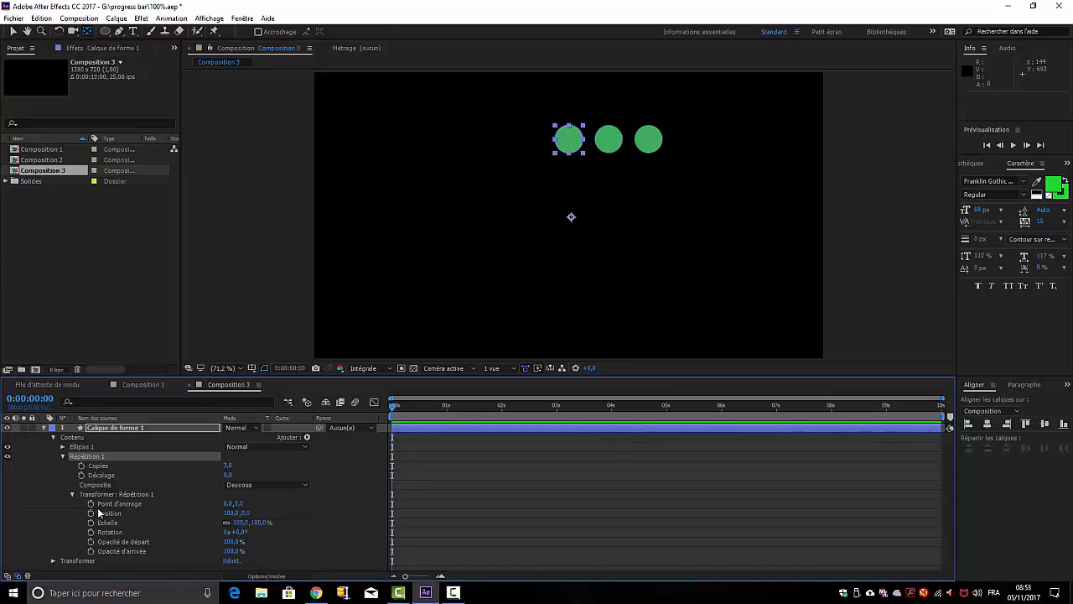
click(231, 513)
text(0)
click(318, 513)
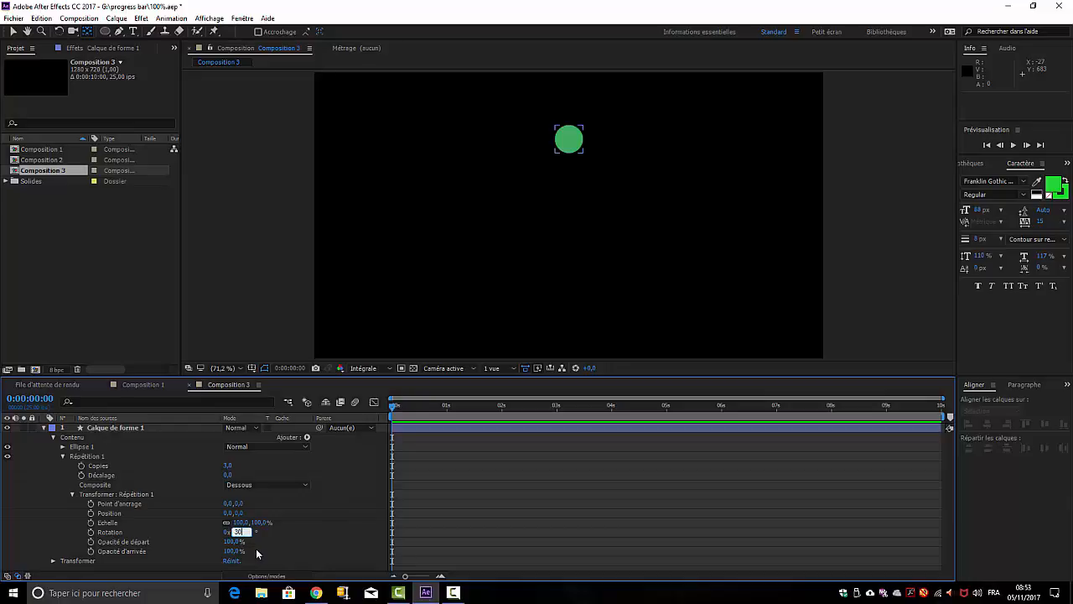
- Set the rotation in the Repeater's transform properties to 30°
key(Return)
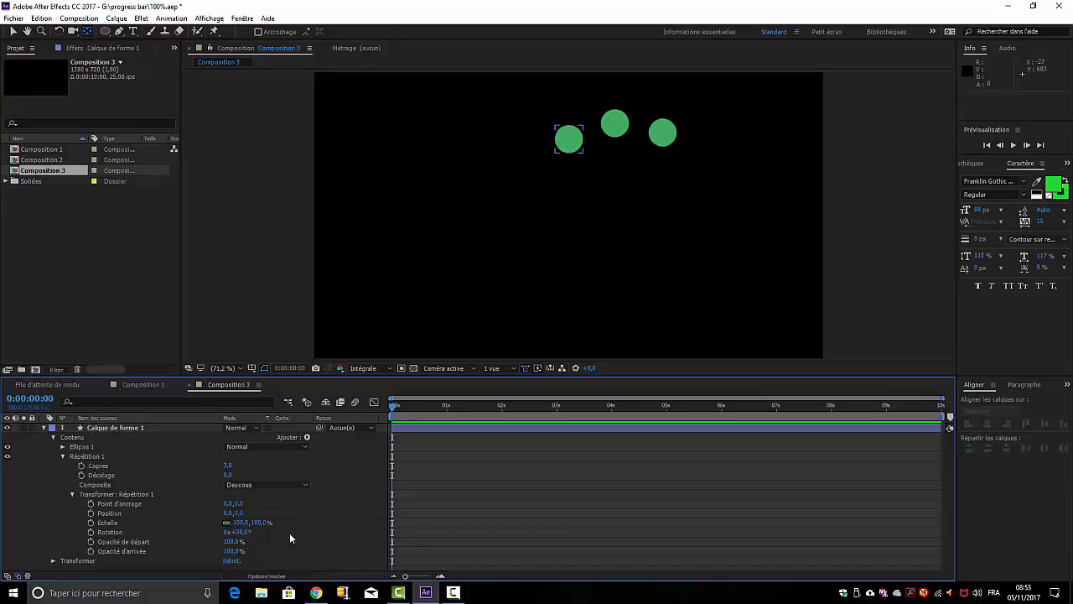
mouse_move(239, 533)
mouse_down()
mouse_move(188, 534)
mouse_move(306, 520)
mouse_move(233, 532)
mouse_up()
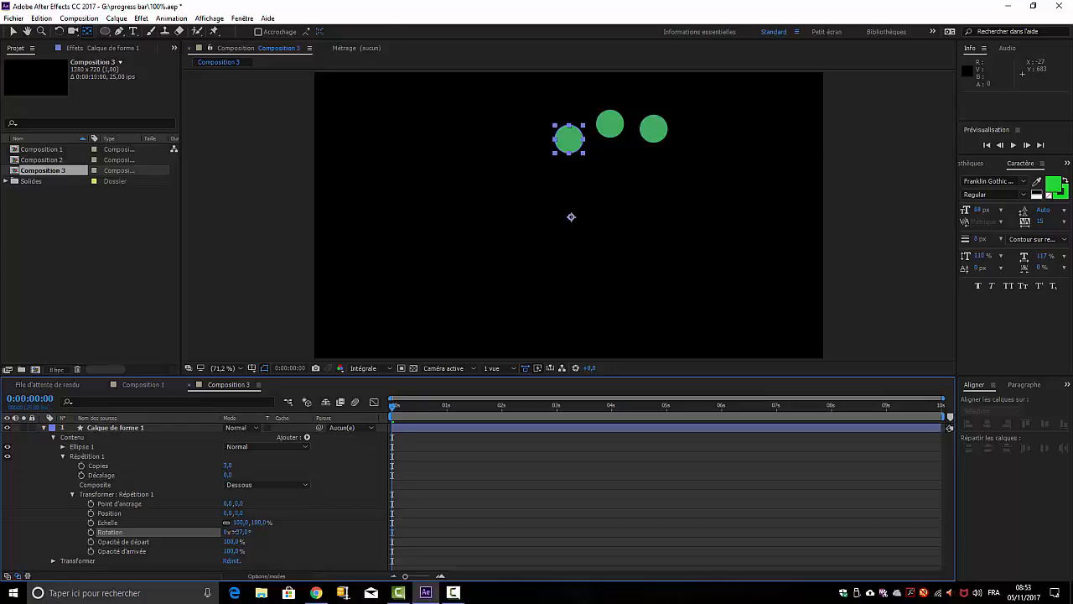
click(228, 533)
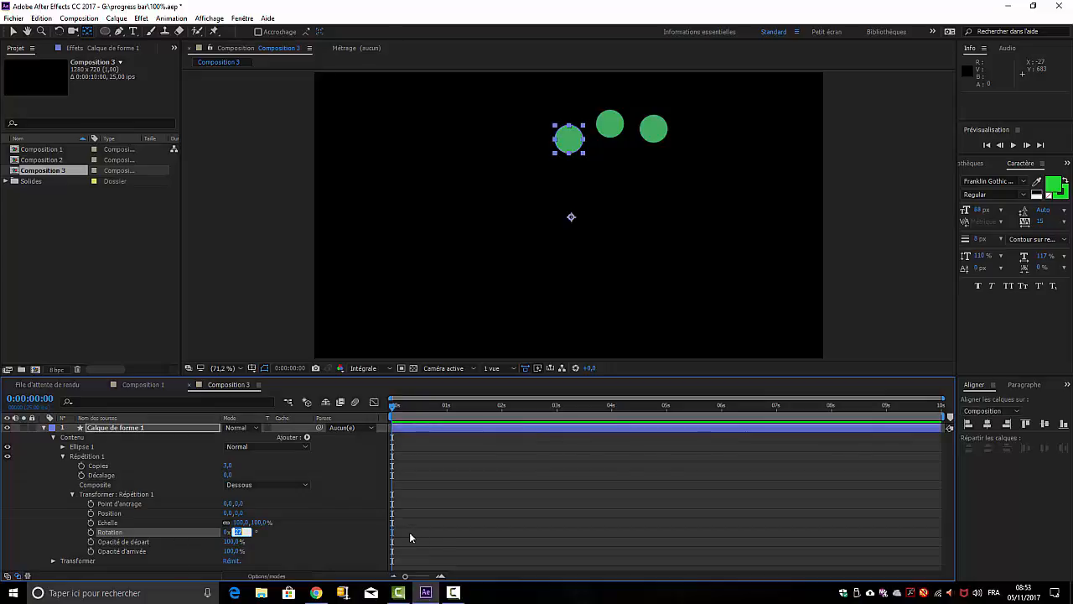
text(30)
key(Return)
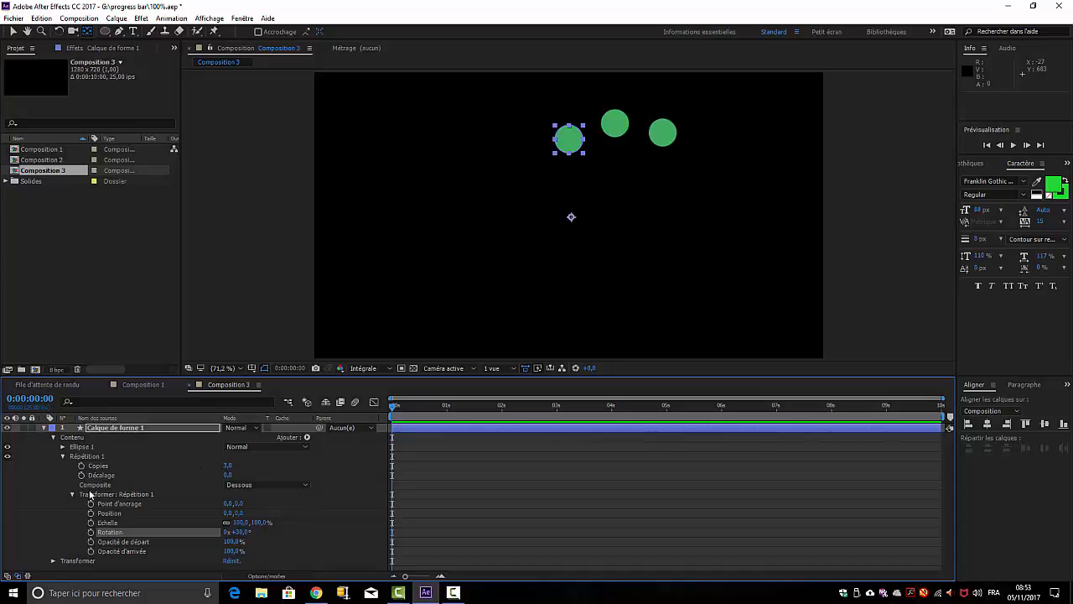
- Set the Repeater's start opacity (Opacité de départ) to 0% and collapse its transform properties
click(231, 541)
text(0)
click(531, 497)
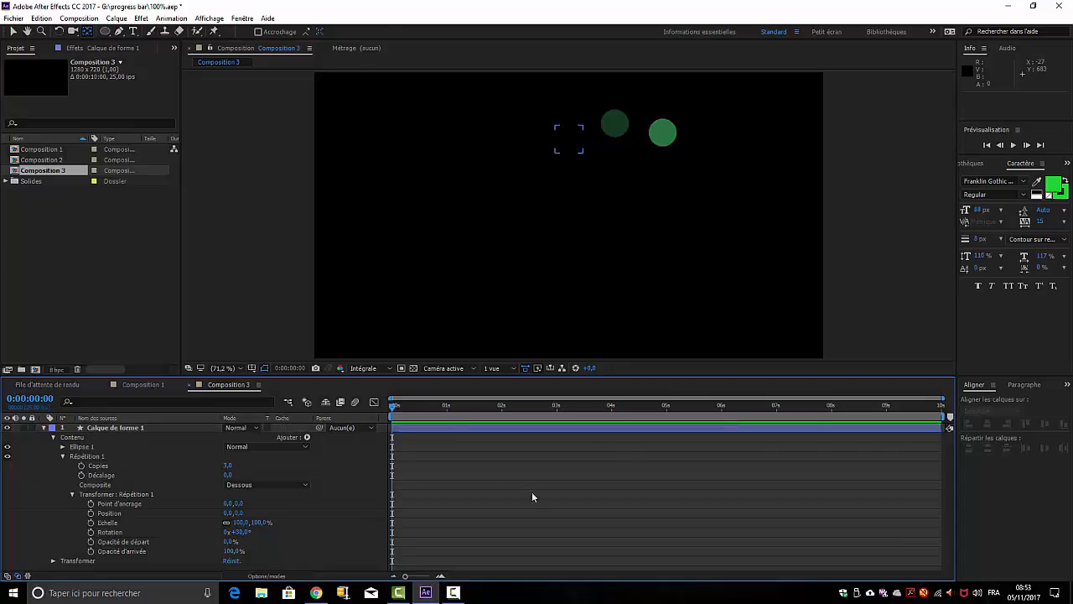
click(72, 495)
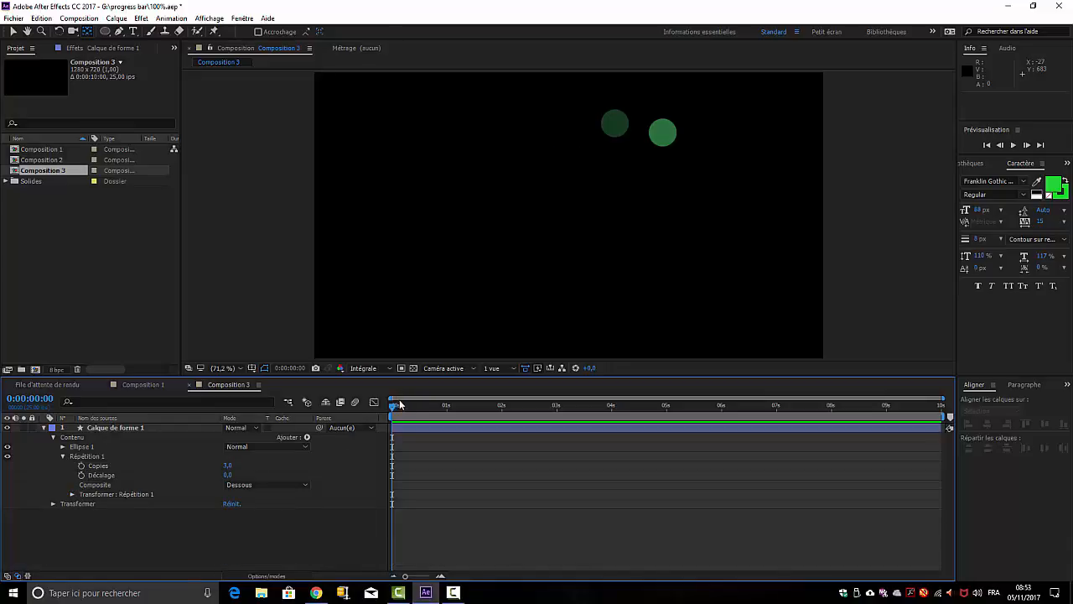
- Enable keyframing on the Repeater's Copies at 0:00:00:00 and set the value to 0
click(90, 466)
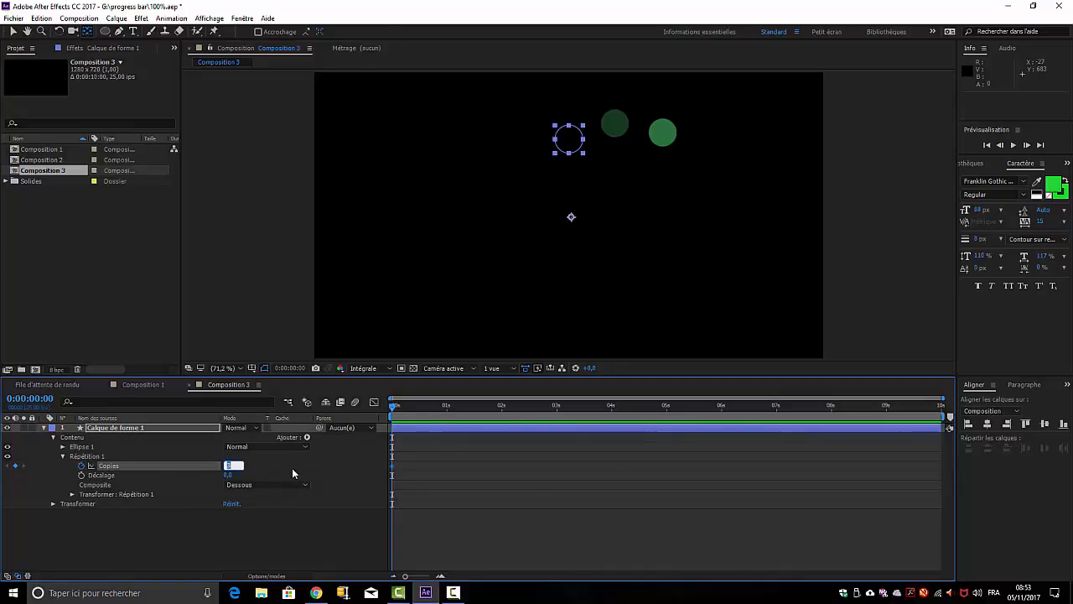
text(0)
click(482, 434)
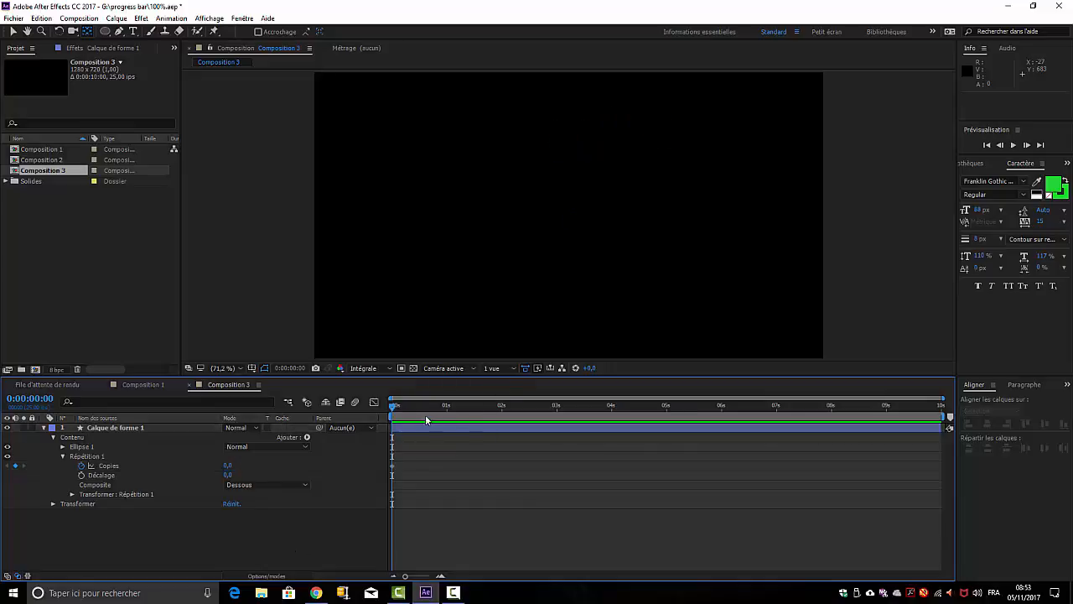
- Add a Copies keyframe with a value of 12 at 0:00:00:24 and scrub through the resulting animation
drag(396, 411, 446, 411)
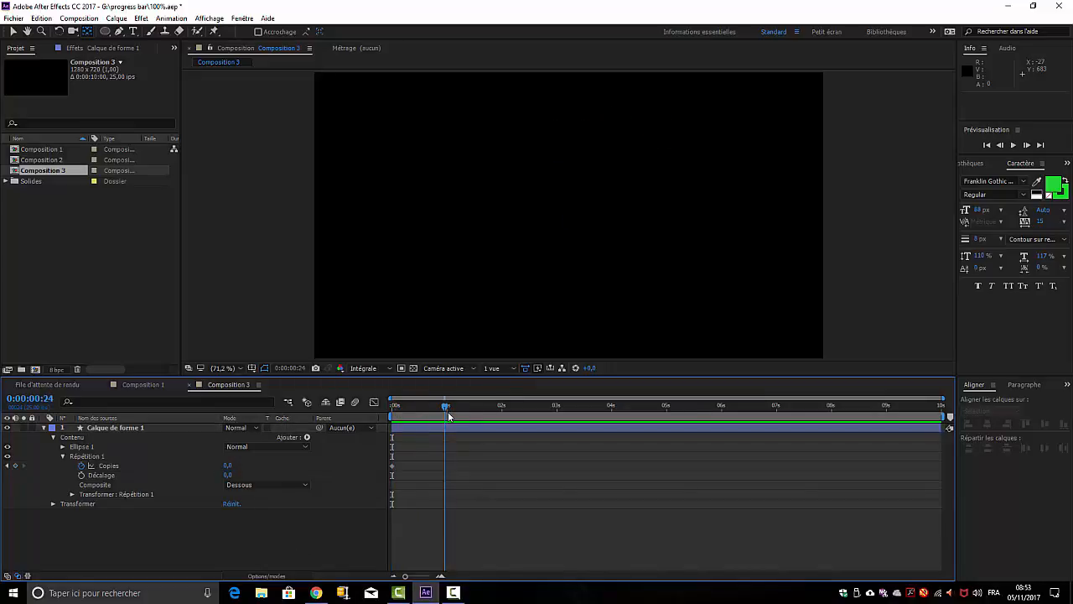
click(228, 467)
text(12)
key(Return)
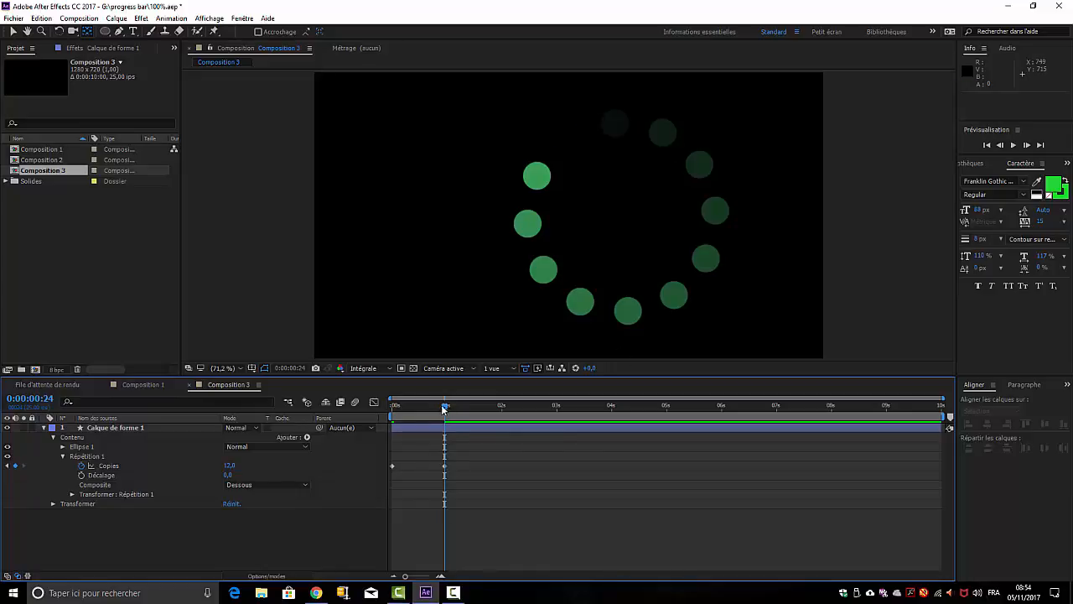
drag(445, 410, 392, 421)
drag(446, 422, 448, 421)
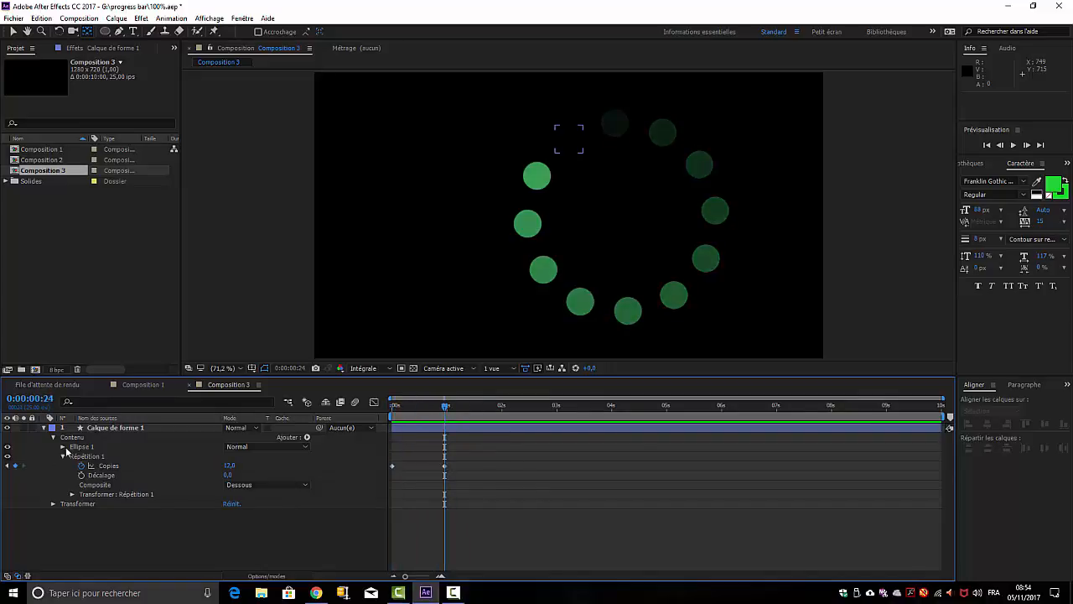
- Set the Repeater's offset (Décalage) to 12 and keyframe it at 0:00:00:24
click(227, 475)
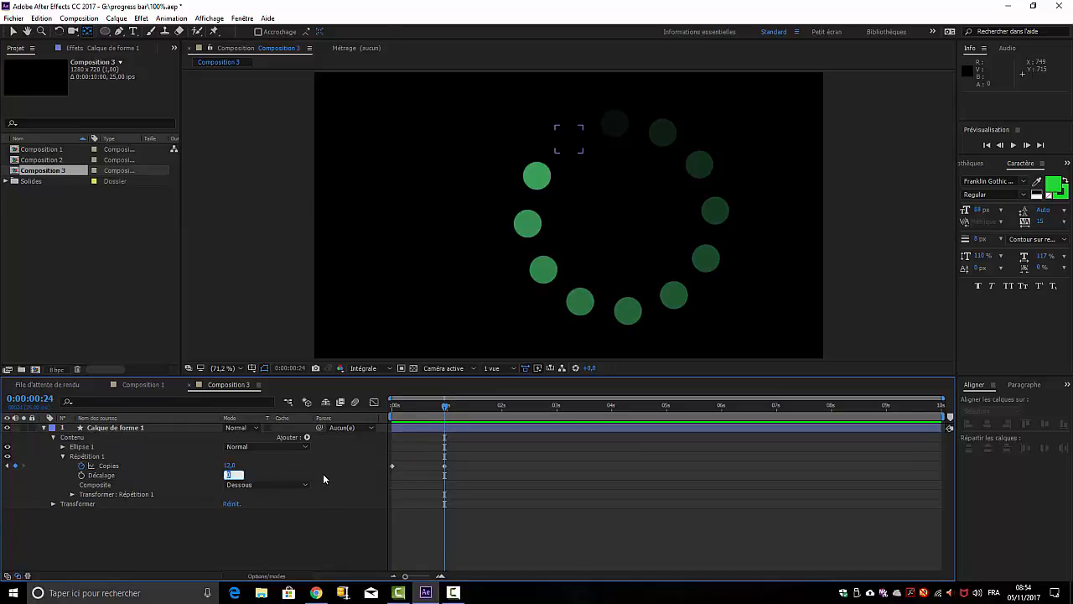
text(12)
click(81, 475)
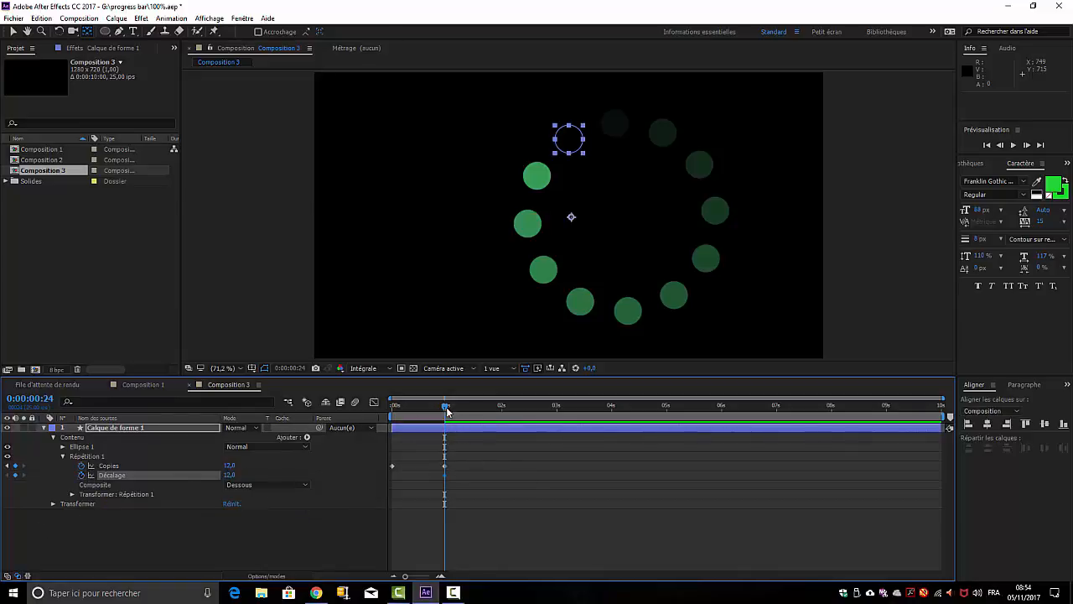
- Add Repeater offset (Décalage) keyframes with a value of 24 at 0:00:02:00 and 36 at 0:00:02:23
mouse_move(447, 409)
mouse_down()
mouse_move(376, 415)
mouse_move(468, 422)
mouse_move(446, 422)
mouse_up()
drag(500, 406, 502, 407)
click(229, 475)
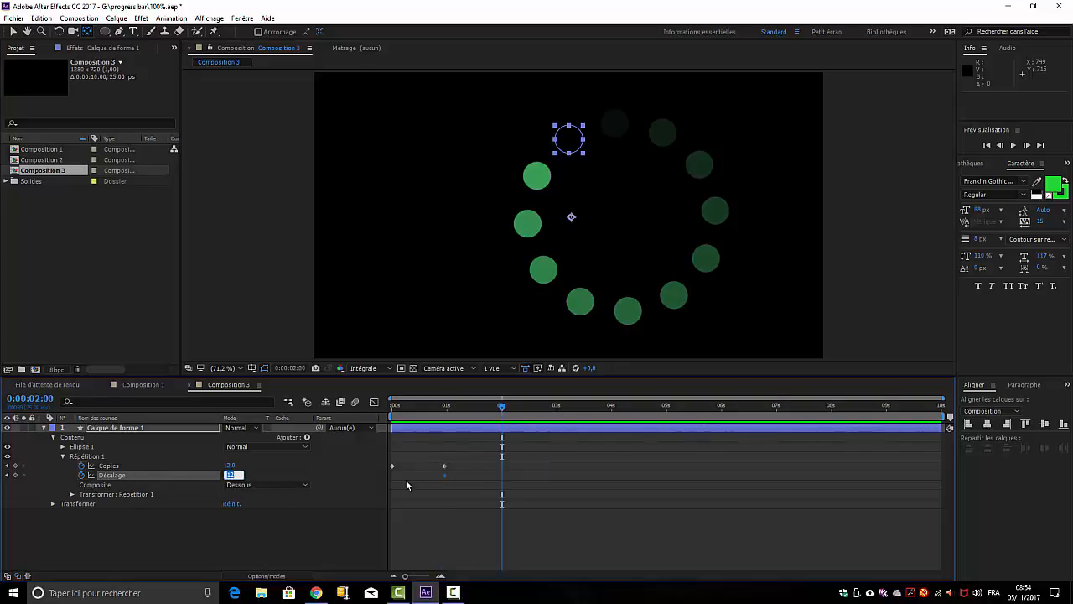
text(24)
click(554, 408)
click(229, 474)
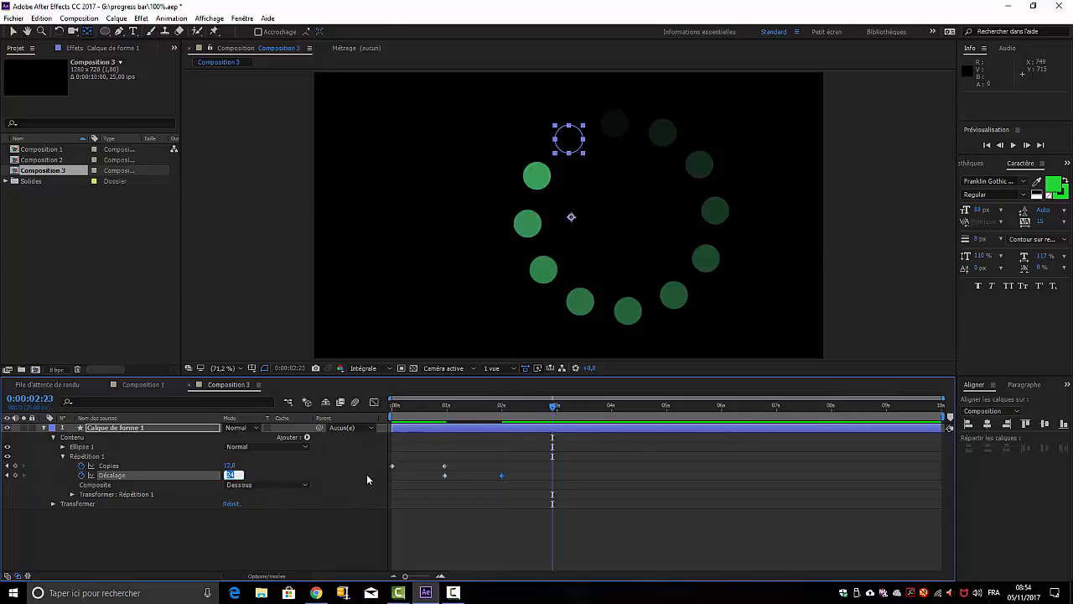
text(24+12)
click(584, 466)
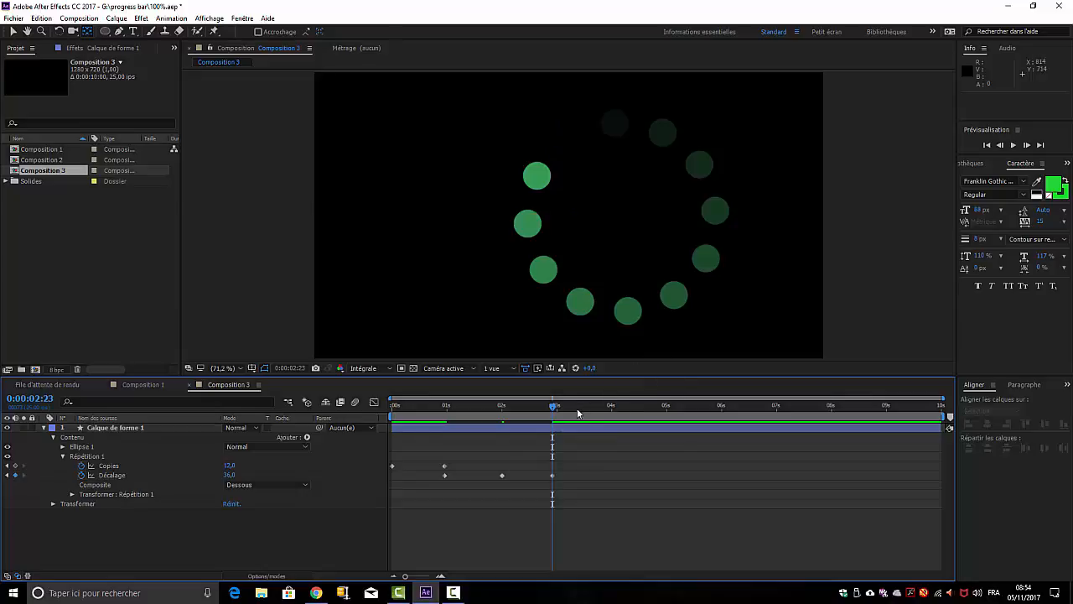
- Add Repeater offset (Décalage) keyframes with a value of 48 at 0:00:04:00 and 60 at 0:00:04:24
drag(556, 406, 612, 409)
click(231, 474)
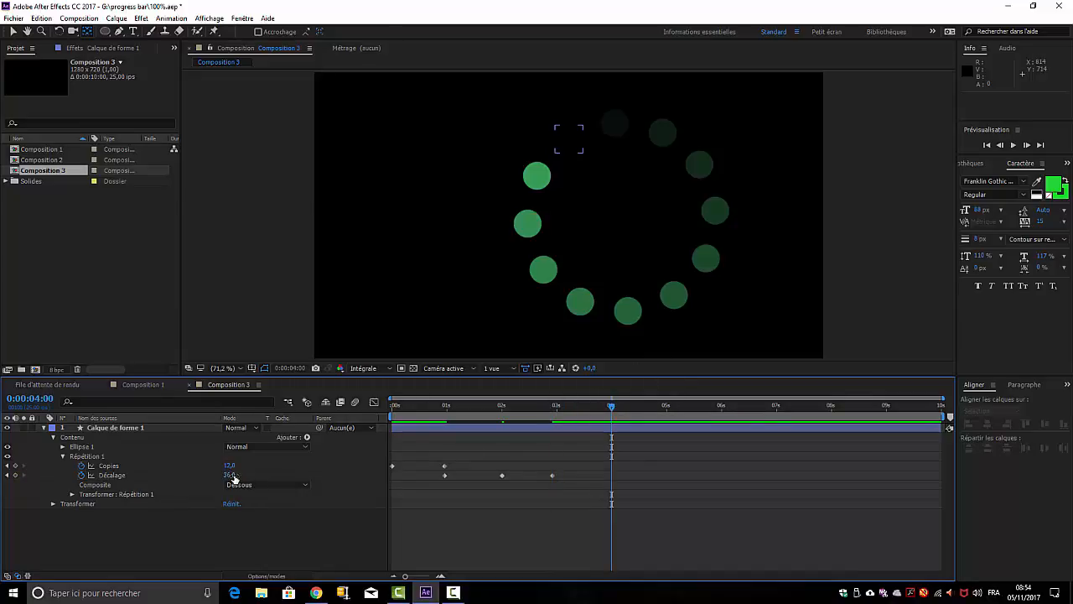
text(4)
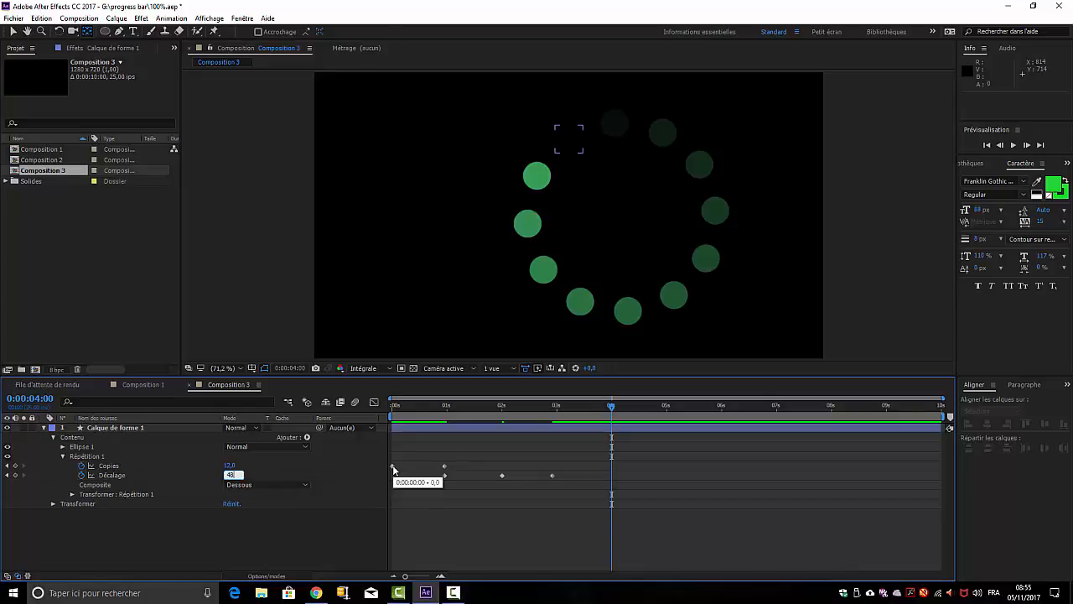
text(8)
click(312, 526)
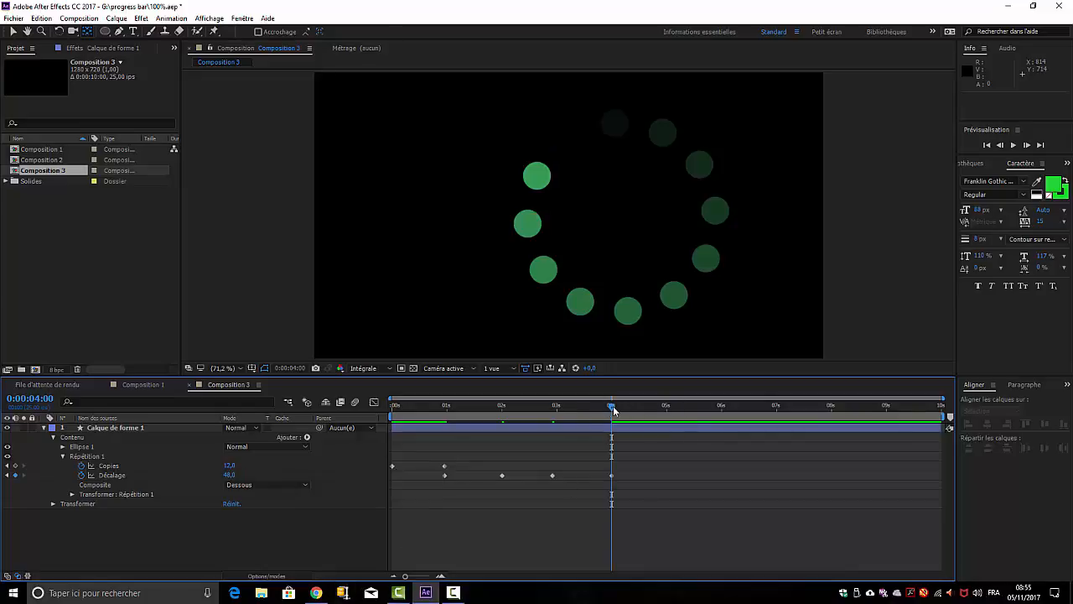
drag(613, 409, 665, 406)
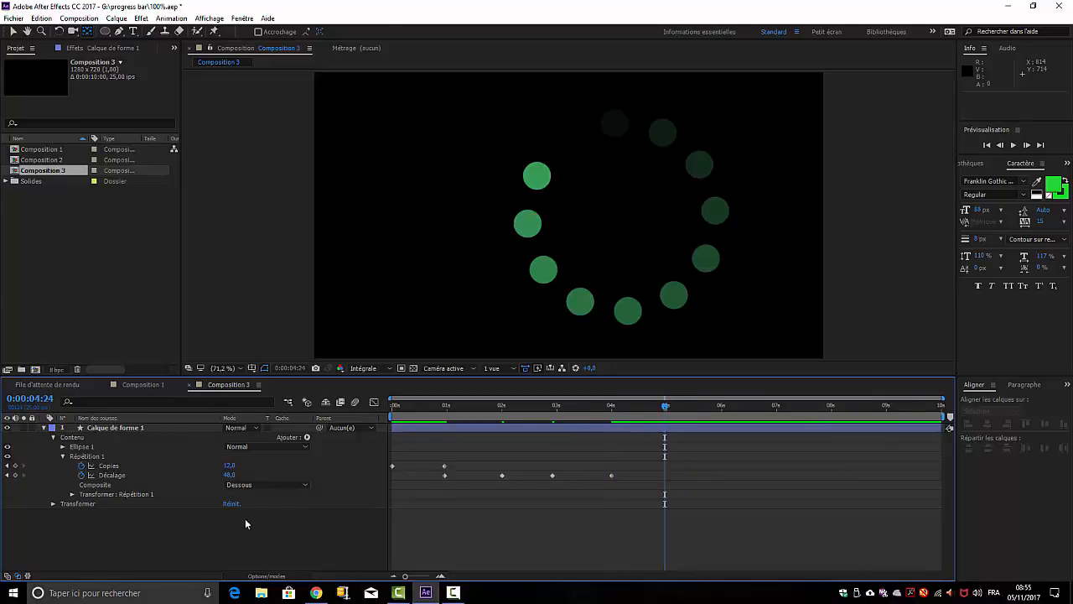
click(228, 474)
text(60)
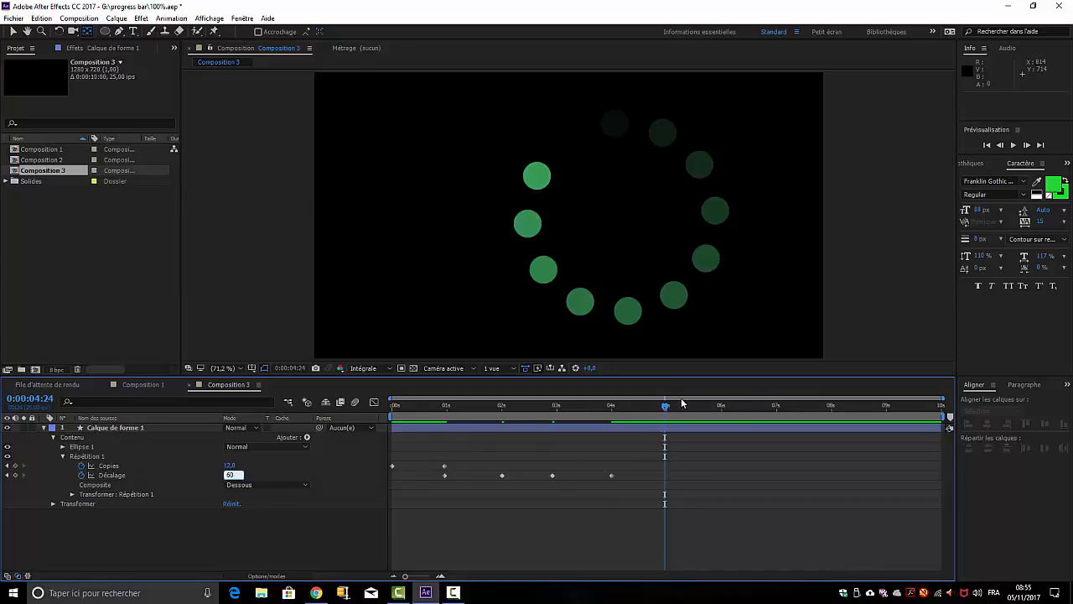
click(723, 405)
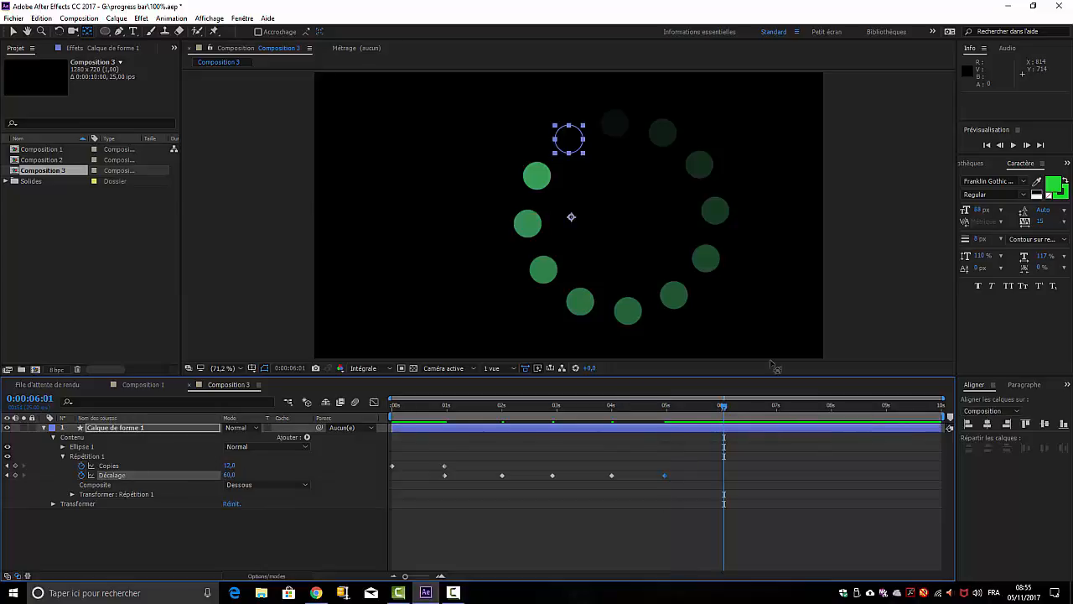
- Add Repeater offset (Décalage) keyframes with a value of 84 at 0:00:06:24 and 72 at 0:00:06:00
click(775, 408)
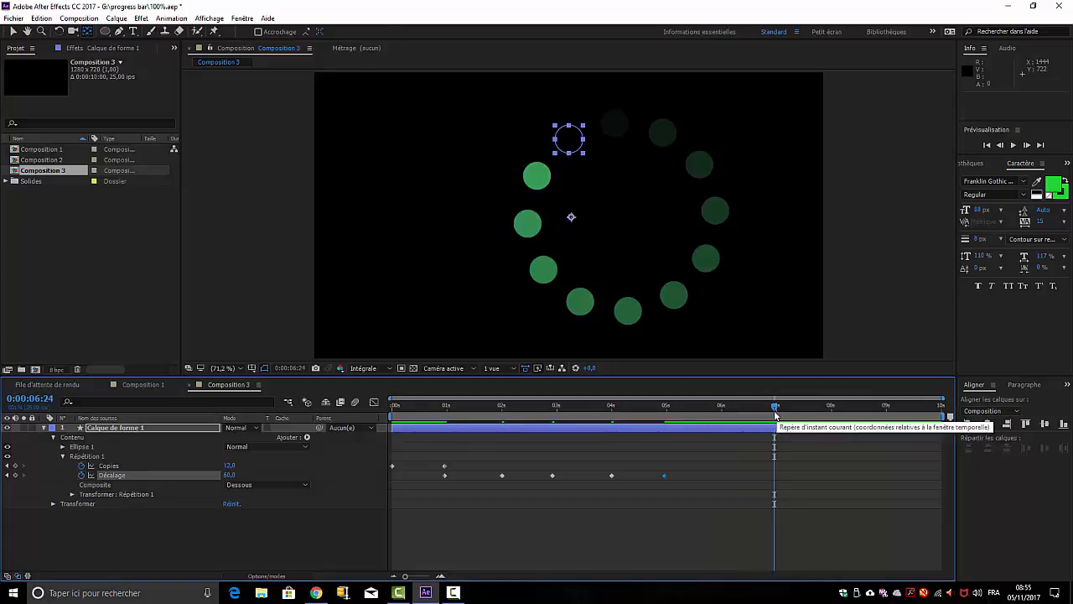
click(230, 476)
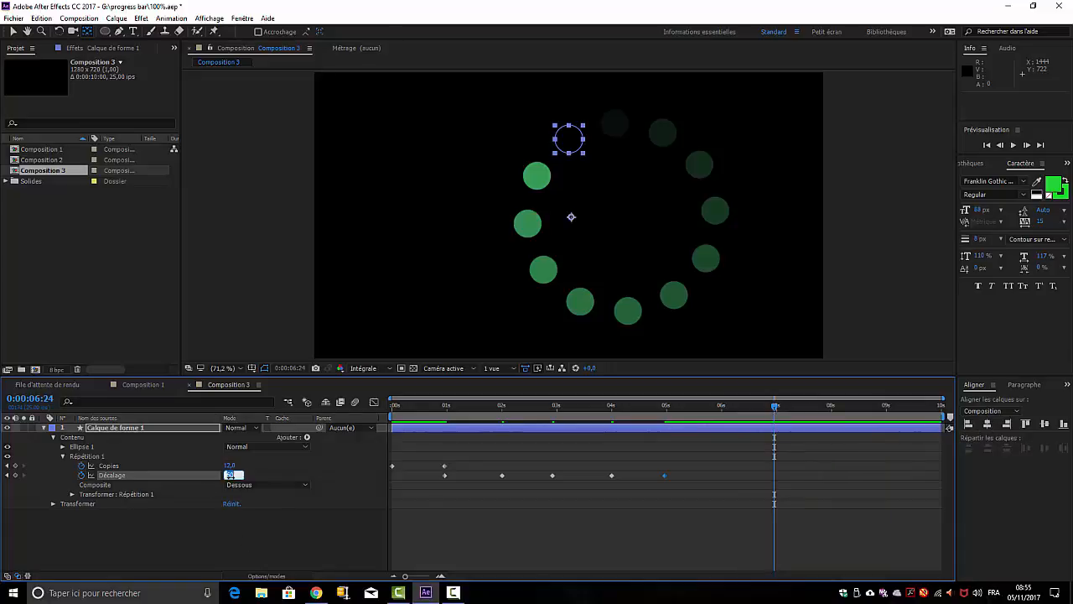
text(84)
click(722, 406)
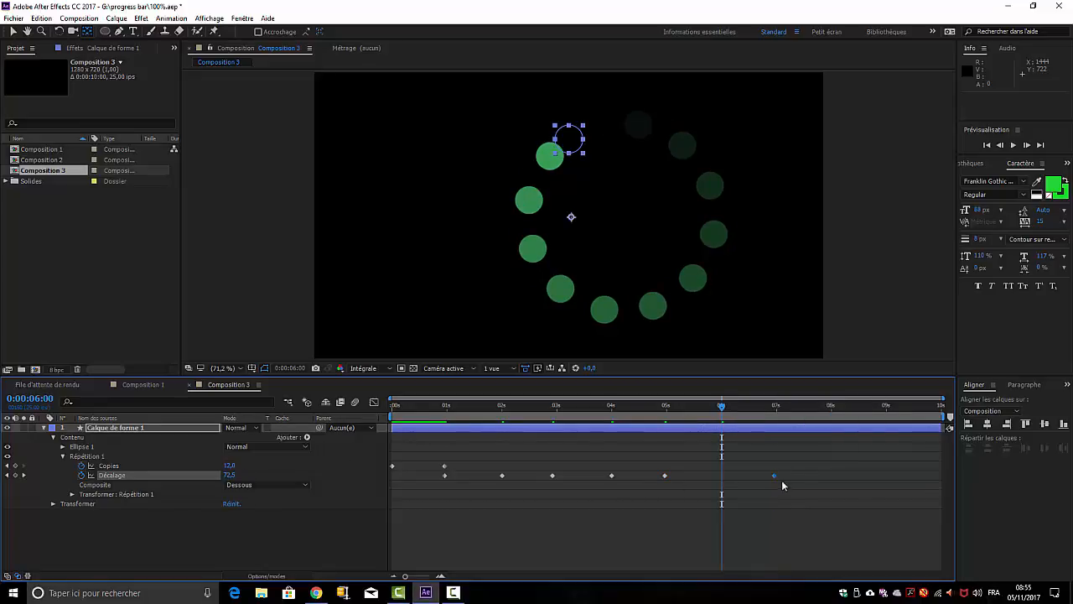
click(230, 476)
text(72)
click(292, 521)
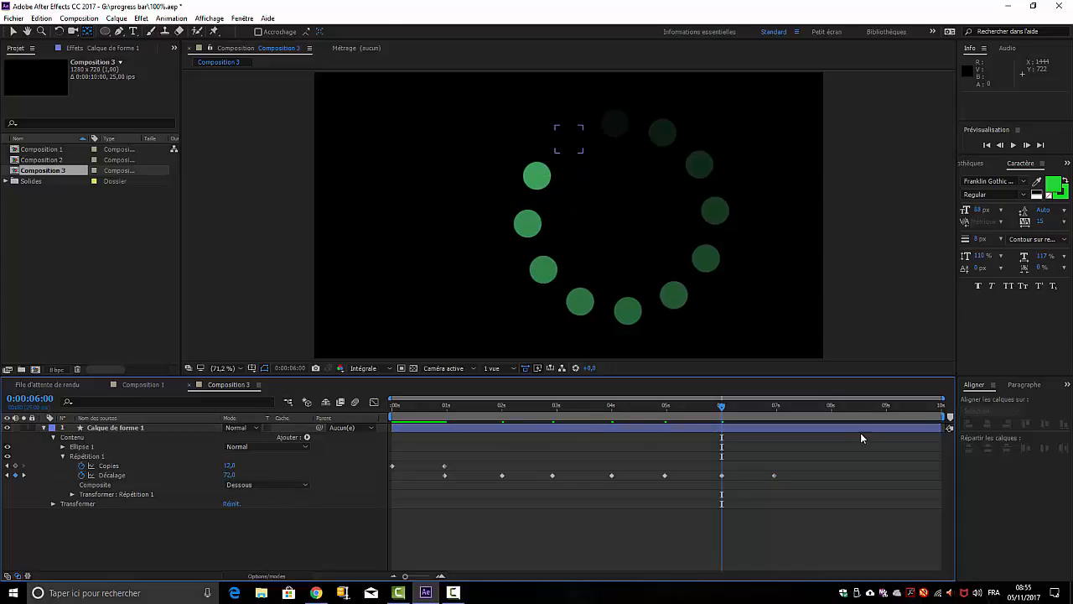
- Add Repeater offset (Décalage) keyframes with a value of 96 at 0:00:08:01 and 108 at 0:00:09:00
drag(721, 415, 834, 414)
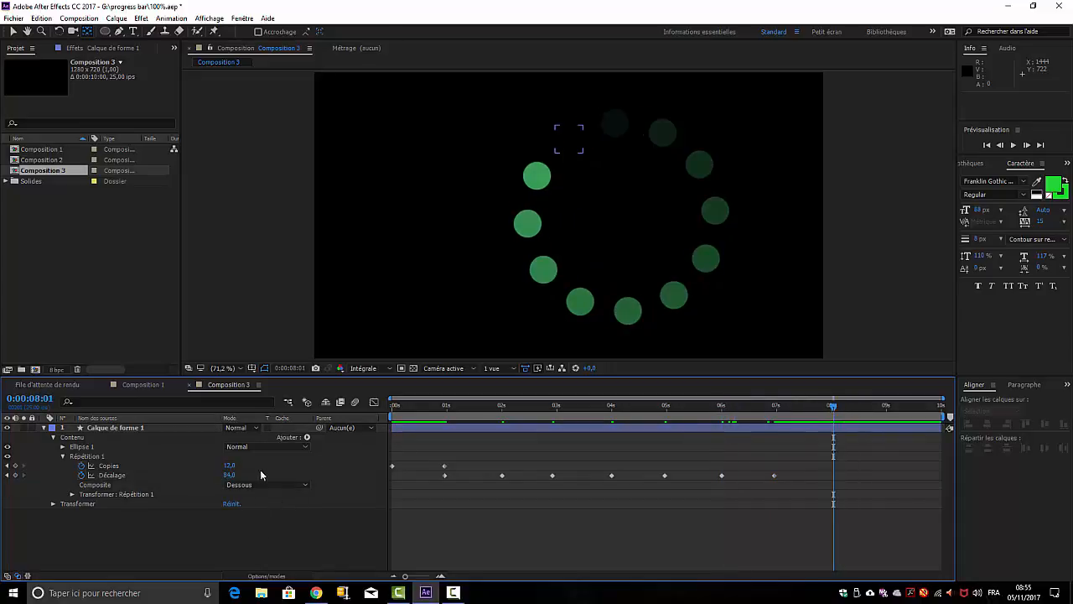
click(230, 474)
text(96)
click(886, 408)
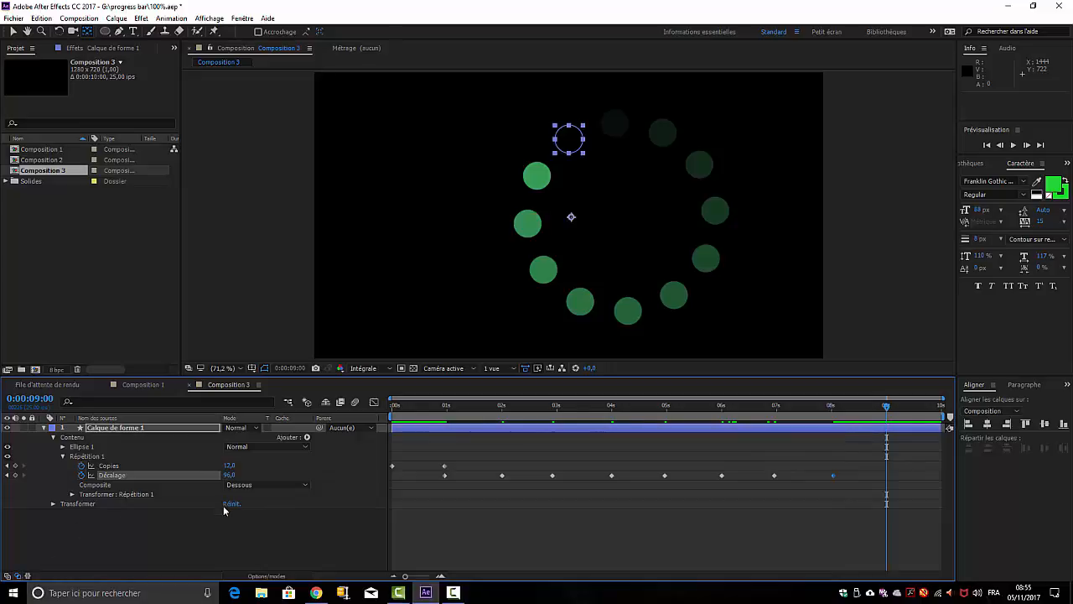
click(230, 475)
text(108)
click(290, 555)
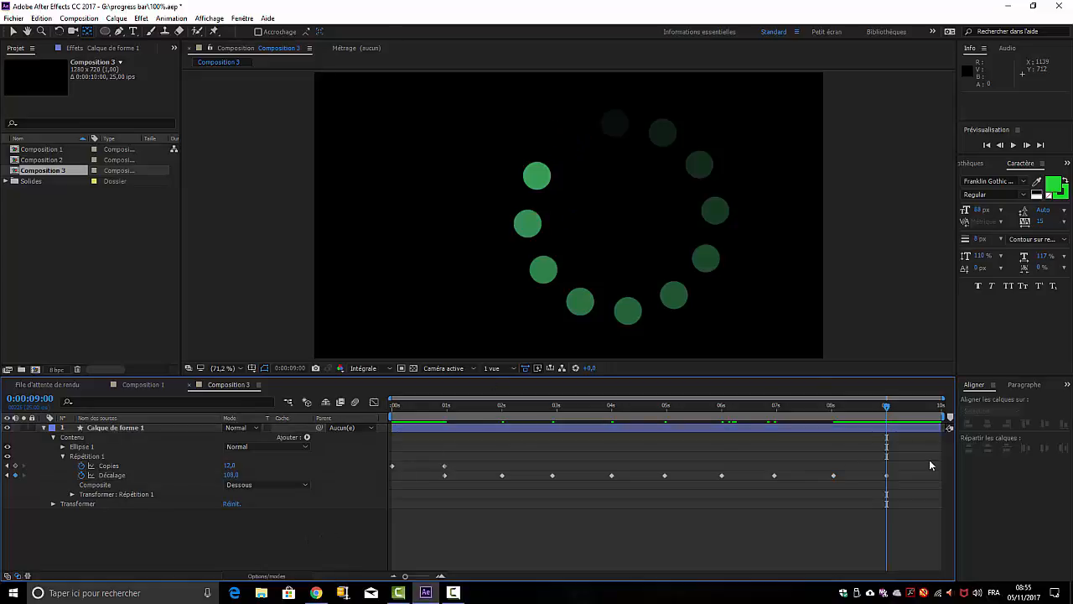
- Add a final Repeater offset (Décalage) keyframe with a value of 120 at 0:00:09:24
drag(888, 410, 943, 411)
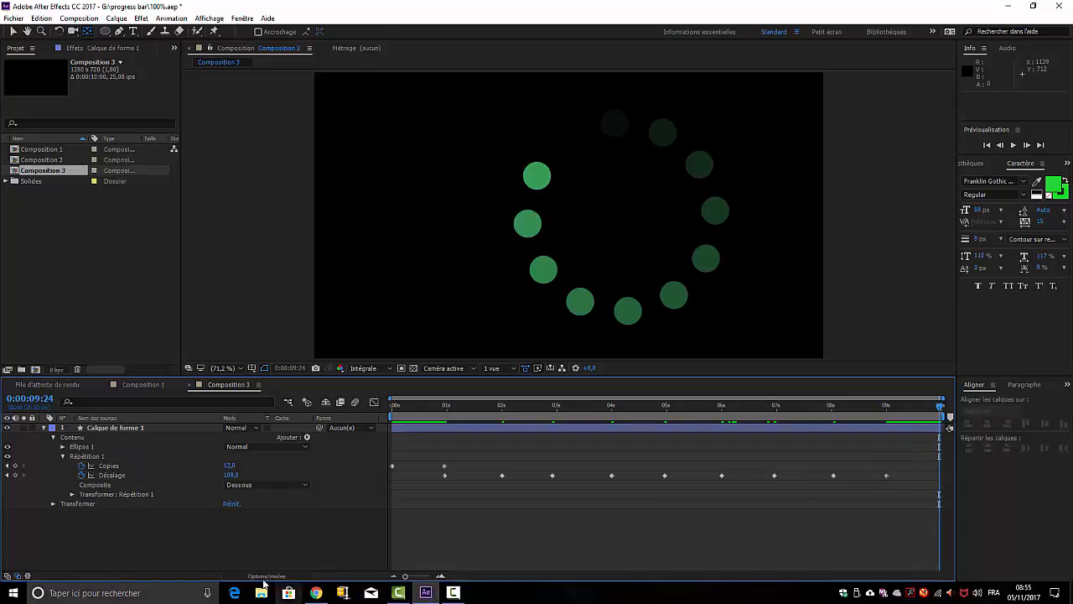
click(212, 475)
click(231, 475)
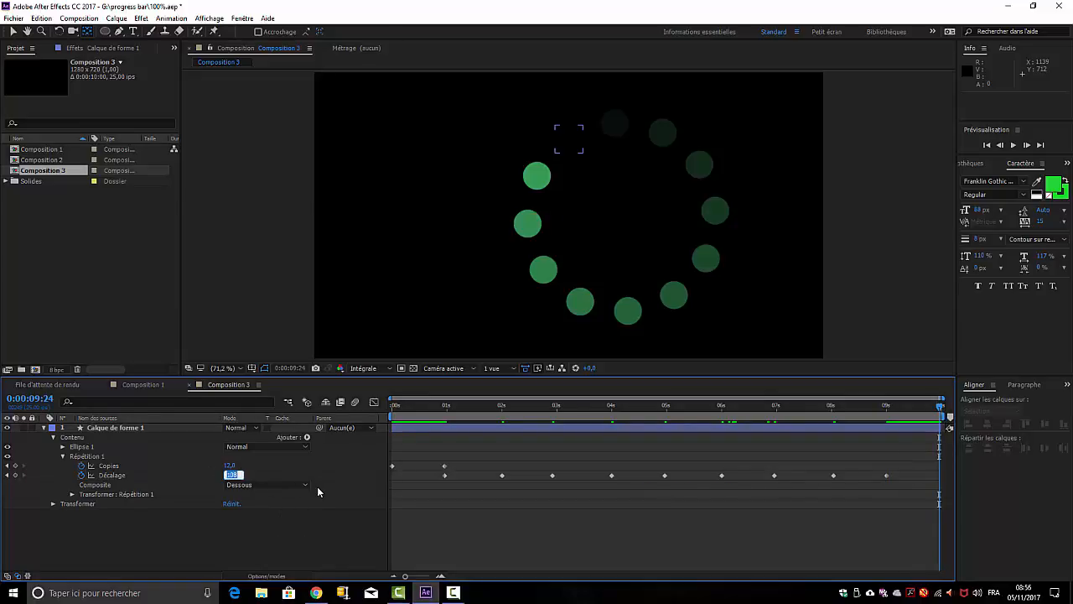
text(120)
click(285, 512)
- Preview the dot animation from the start of the composition
drag(937, 403, 908, 429)
key(Home)
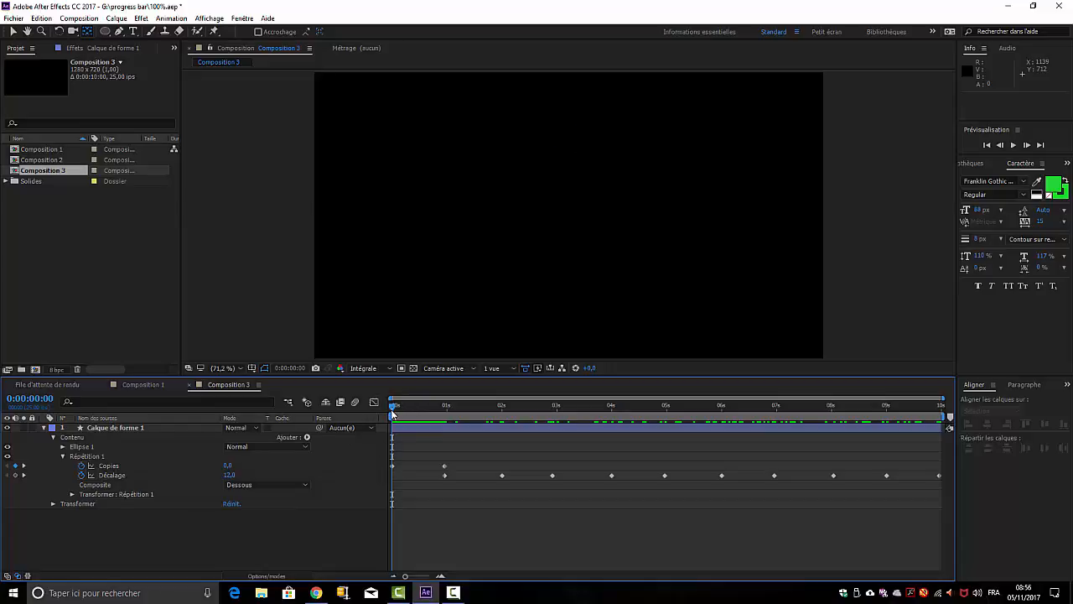
key(space)
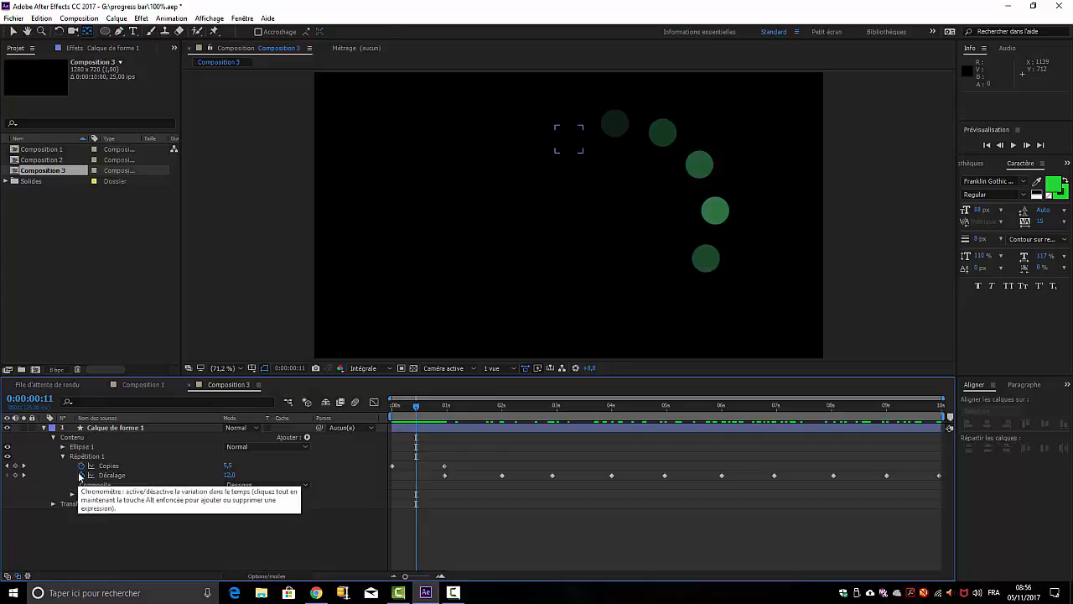
- Add the expression Math.round(content("Répétition 1").offset) to the Repeater's offset (Décalage)
alt+click(80, 476)
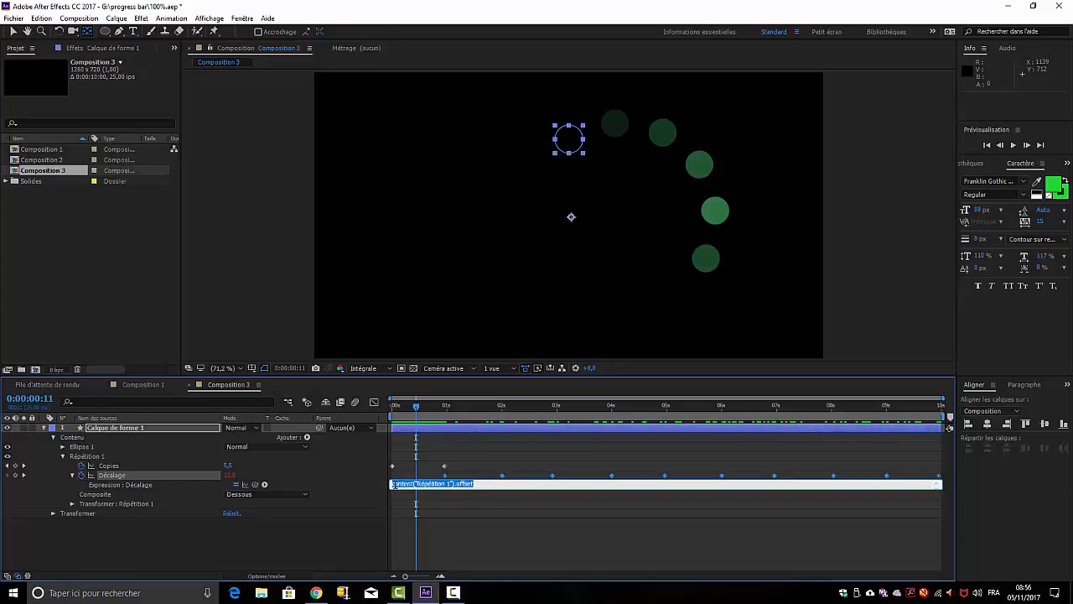
click(484, 488)
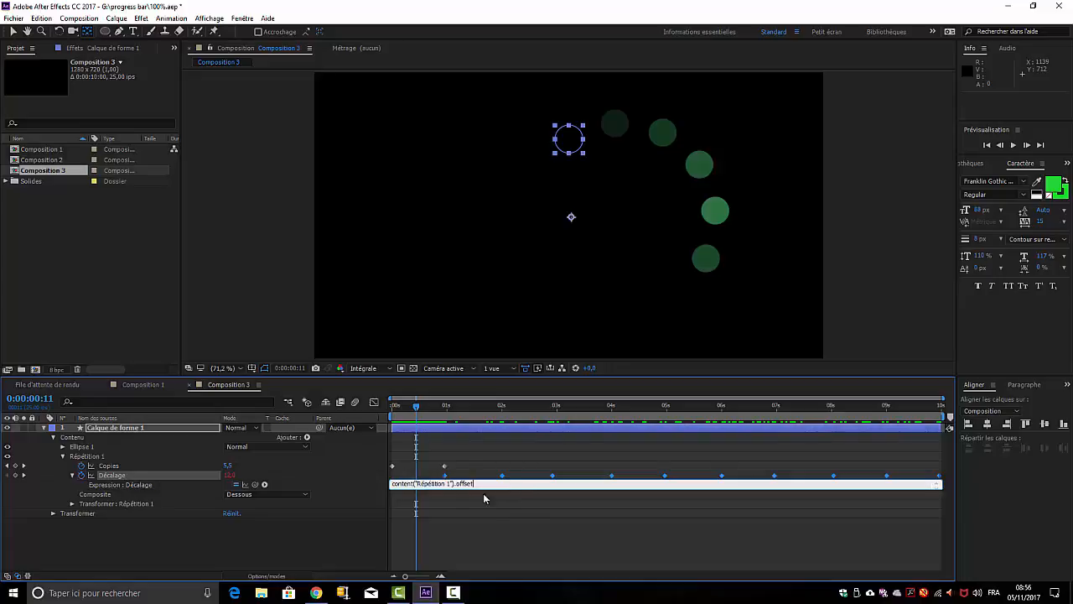
click(391, 484)
text(M)
text(ath.)
text(.r)
text(ound)
text(()
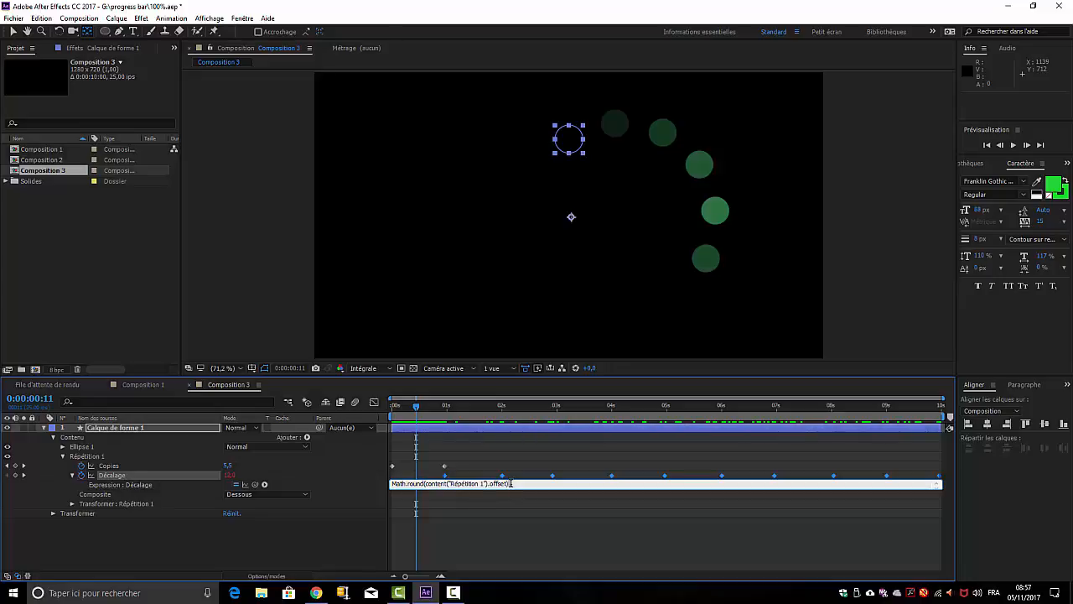
click(319, 546)
- Play back the animation with the rounded offset, replay it from about one second, and return to 0:00:00:00
key(space)
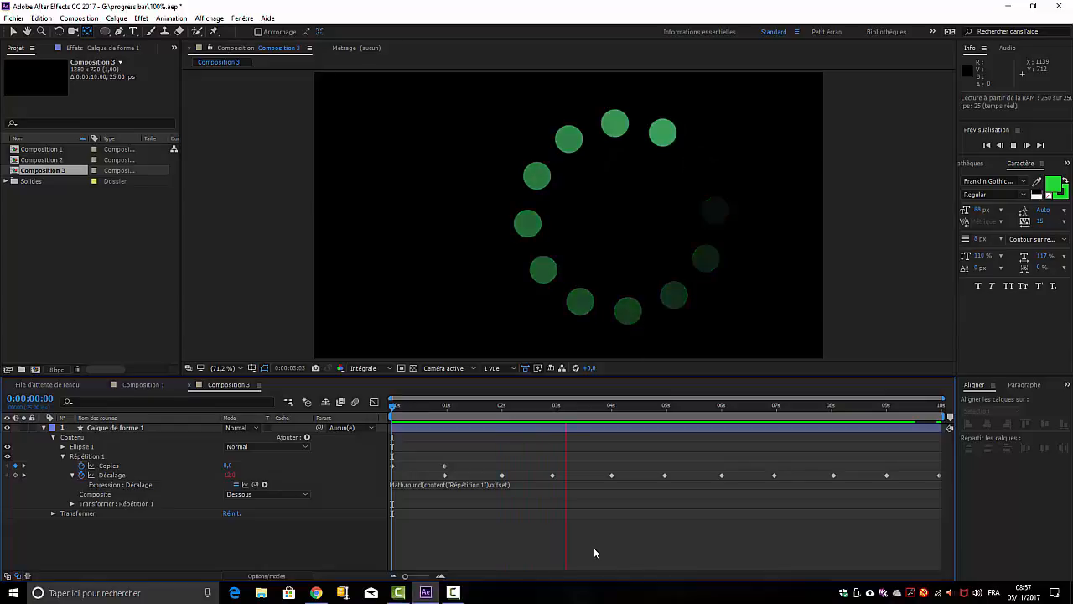
key(space)
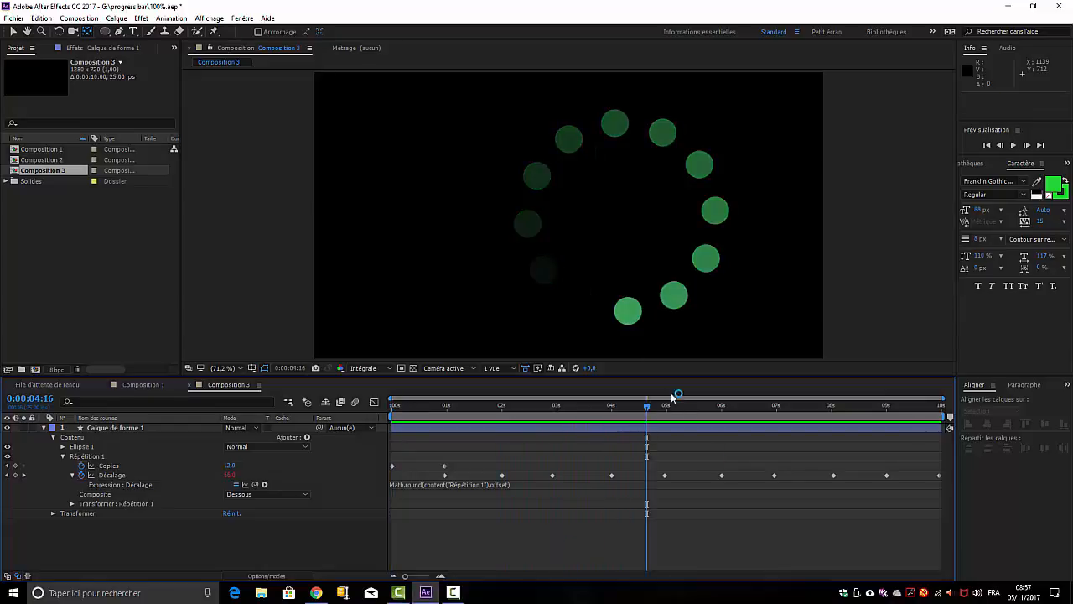
drag(646, 405, 448, 405)
key(space)
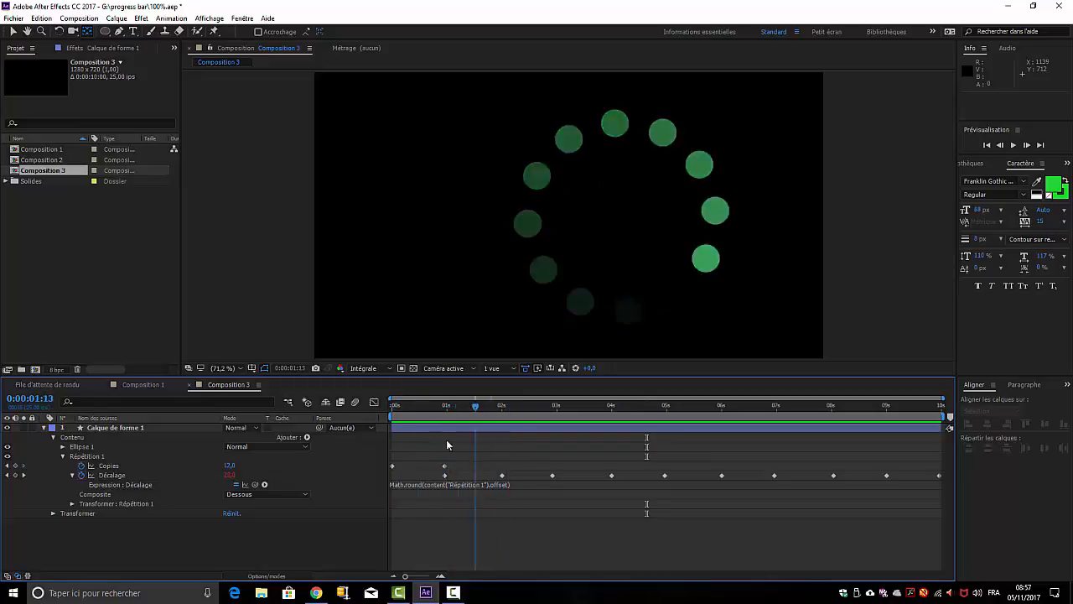
key(Home)
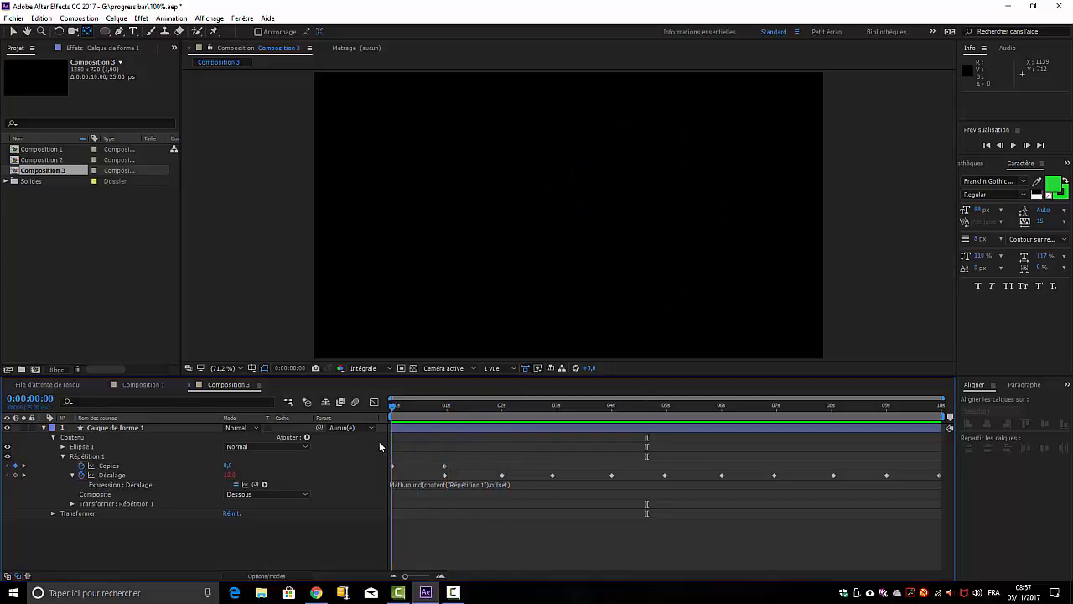
drag(391, 409, 360, 414)
- Examine the Repeater offset's curve over the first two seconds in the Graph Editor, collapse its expression, and return to the keyframe view
click(110, 476)
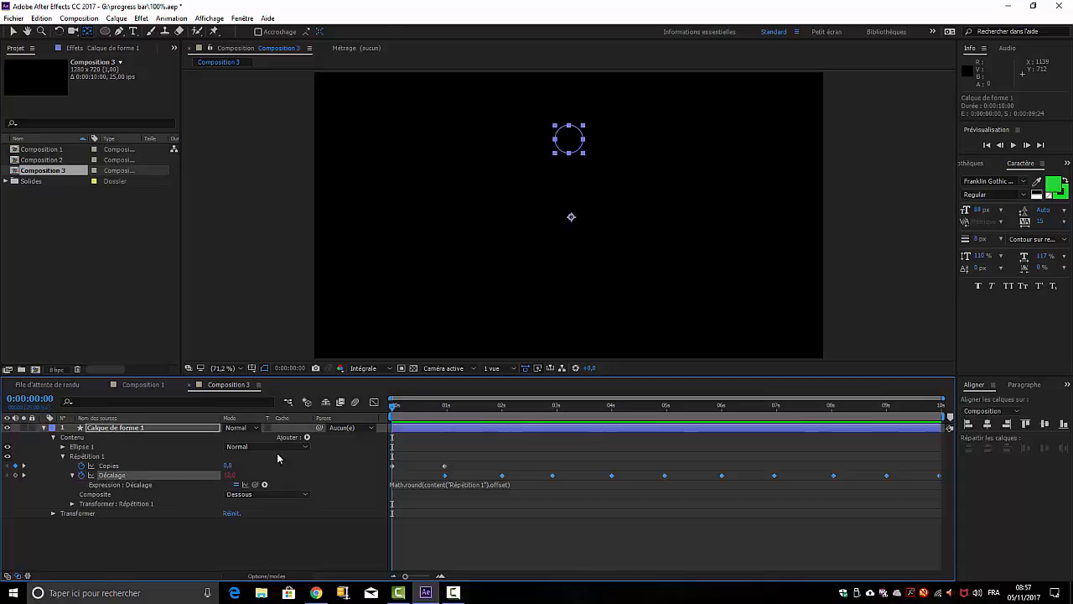
click(374, 404)
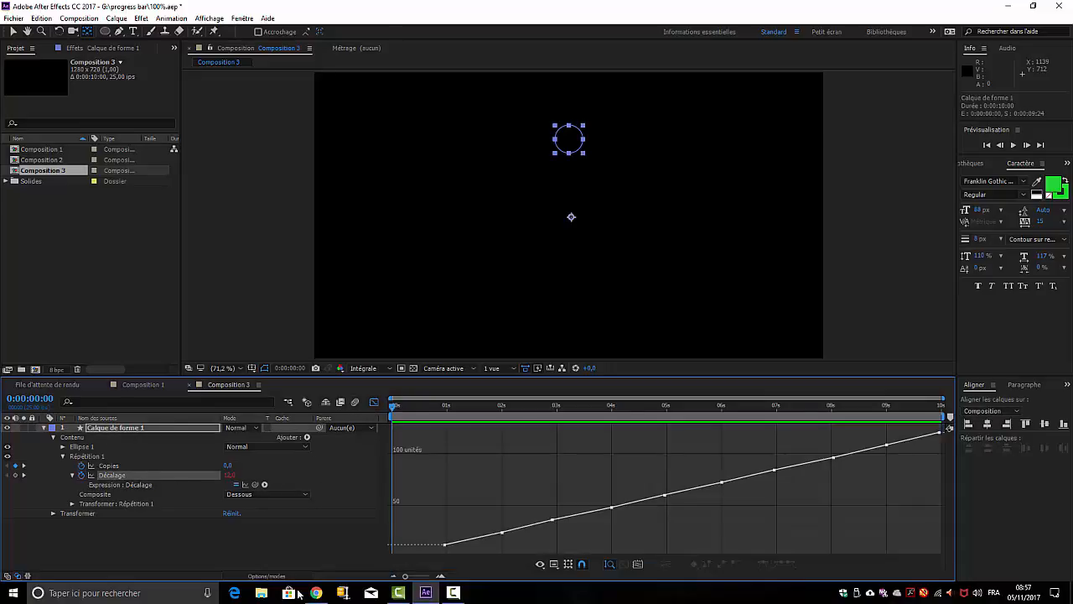
click(125, 492)
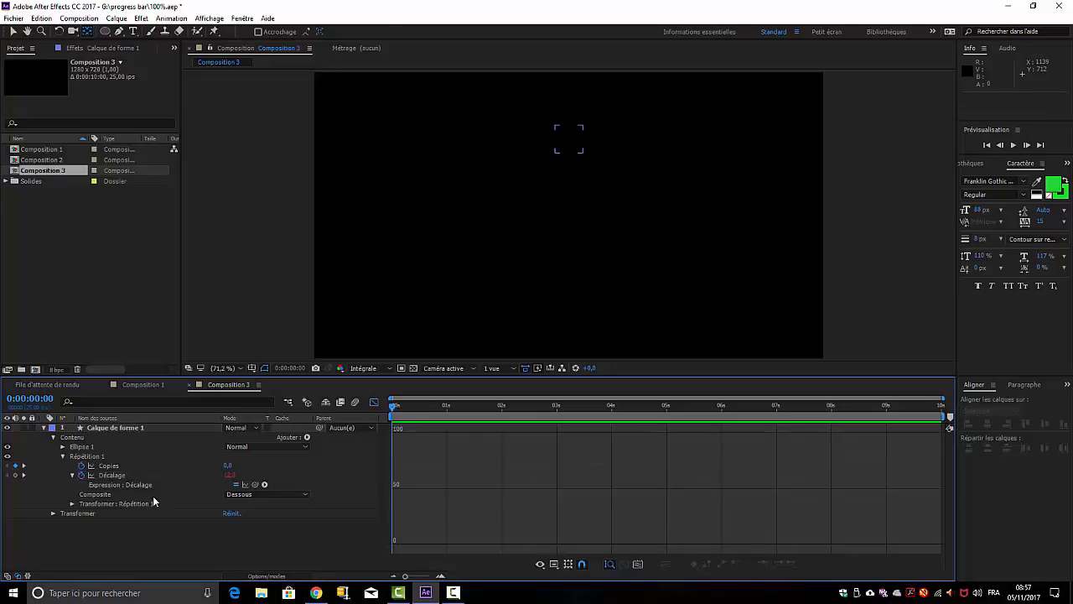
mouse_move(406, 577)
mouse_down()
mouse_move(421, 577)
mouse_move(405, 577)
mouse_up()
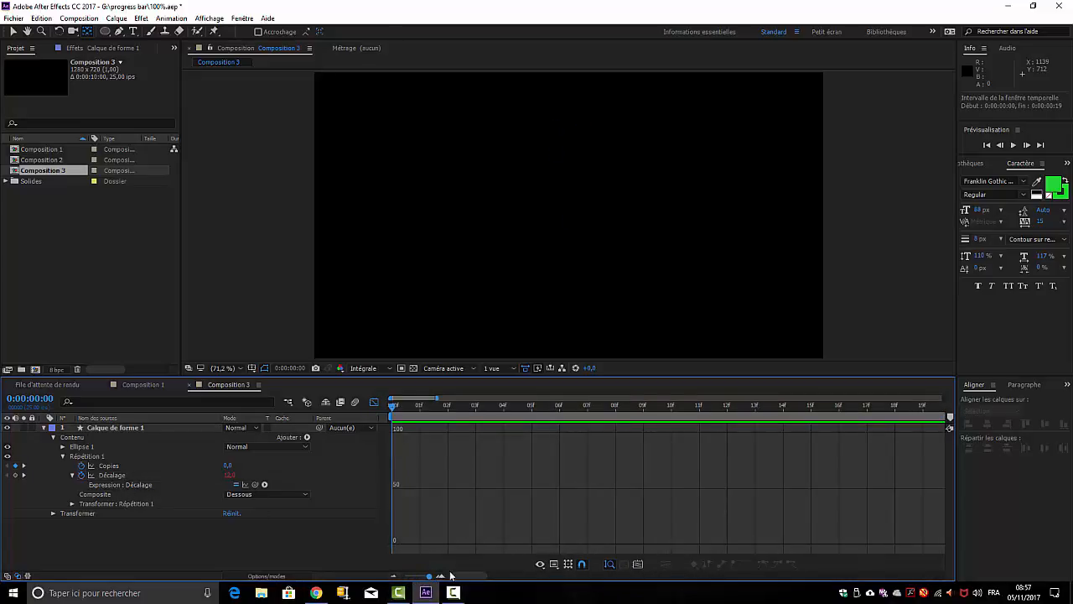
click(111, 476)
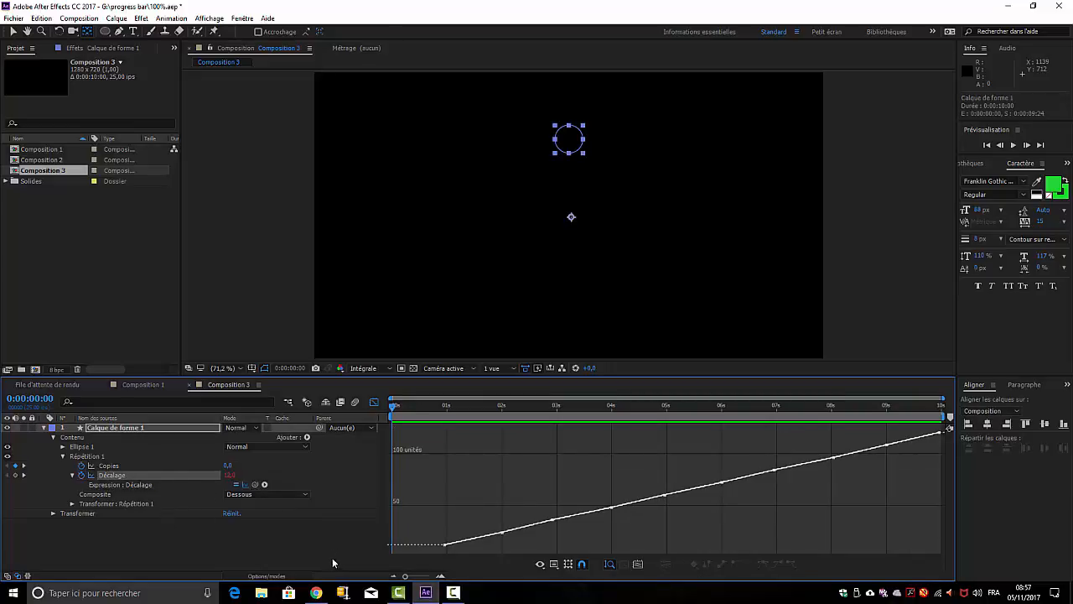
mouse_move(405, 577)
mouse_down()
mouse_move(436, 577)
mouse_move(424, 577)
mouse_up()
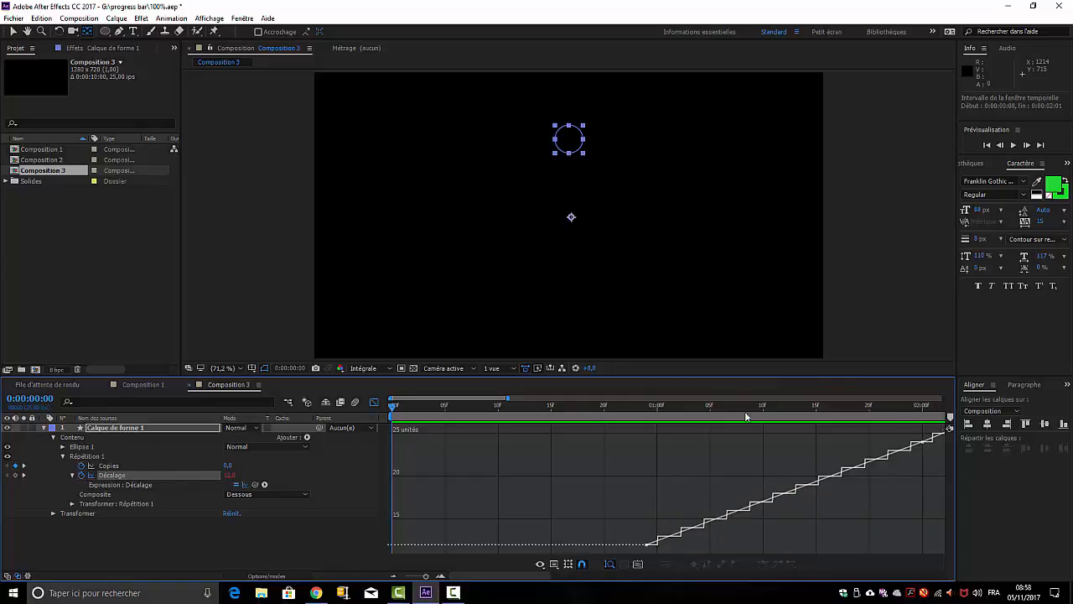
click(72, 475)
click(134, 538)
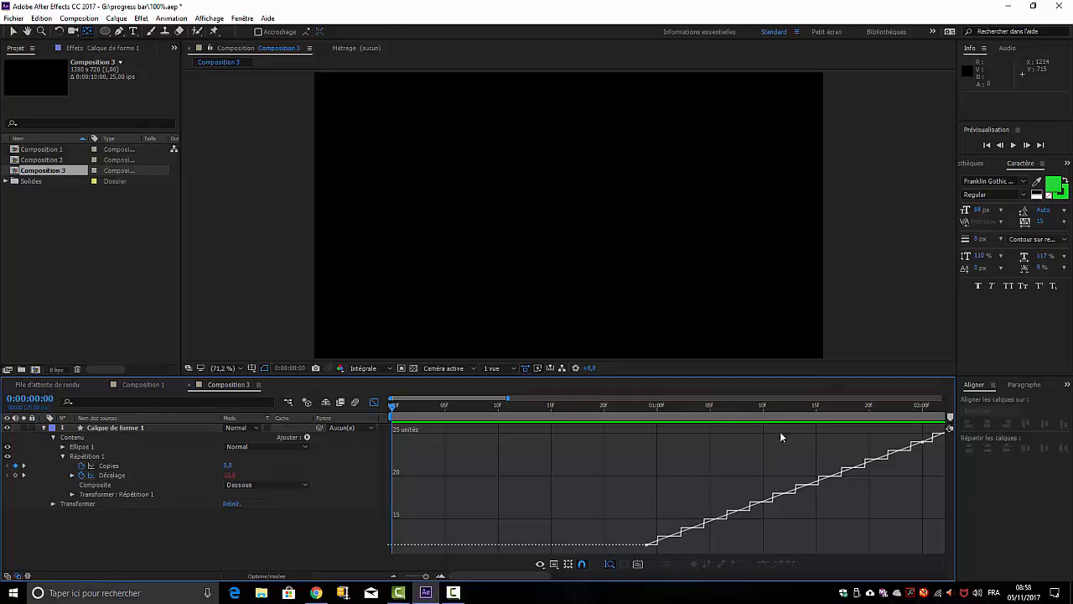
click(374, 402)
click(90, 466)
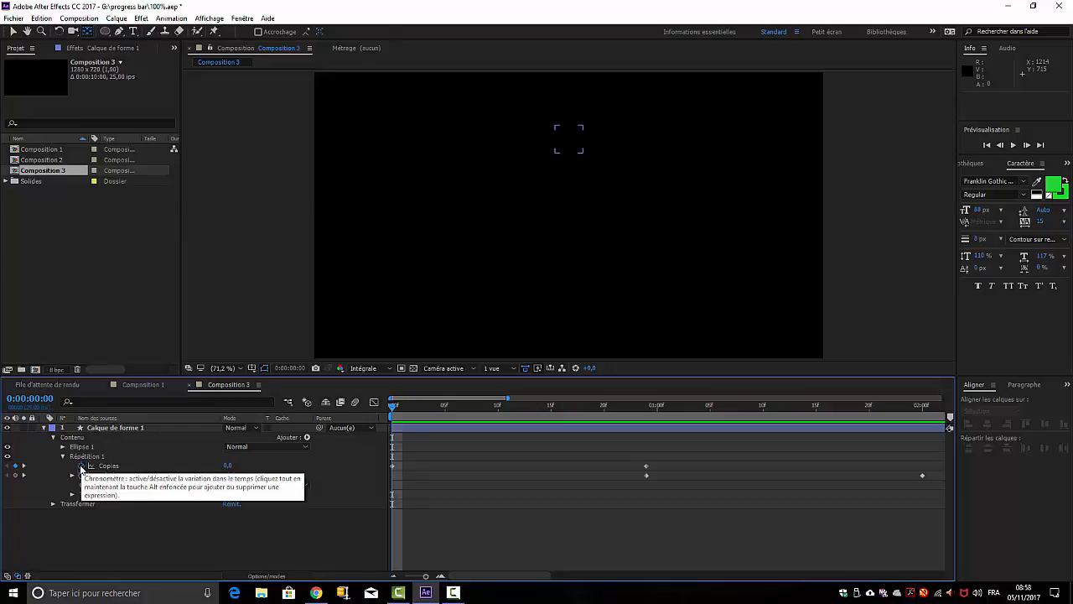
- Add the expression Math.round(content("Répétition 1").copies) to the Repeater's Copies property
alt+click(82, 466)
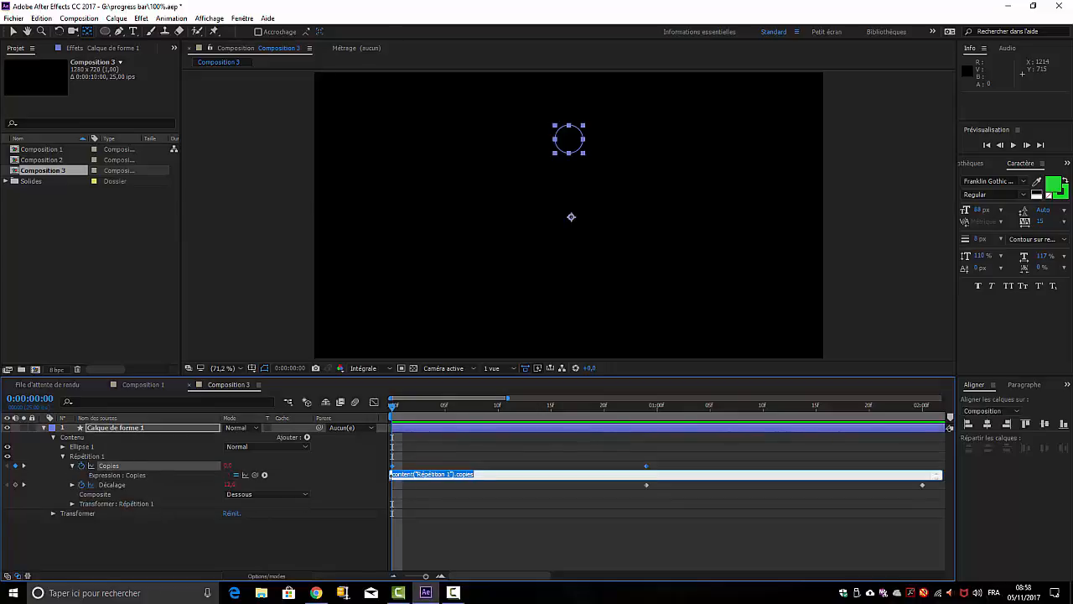
click(393, 475)
text(Math)
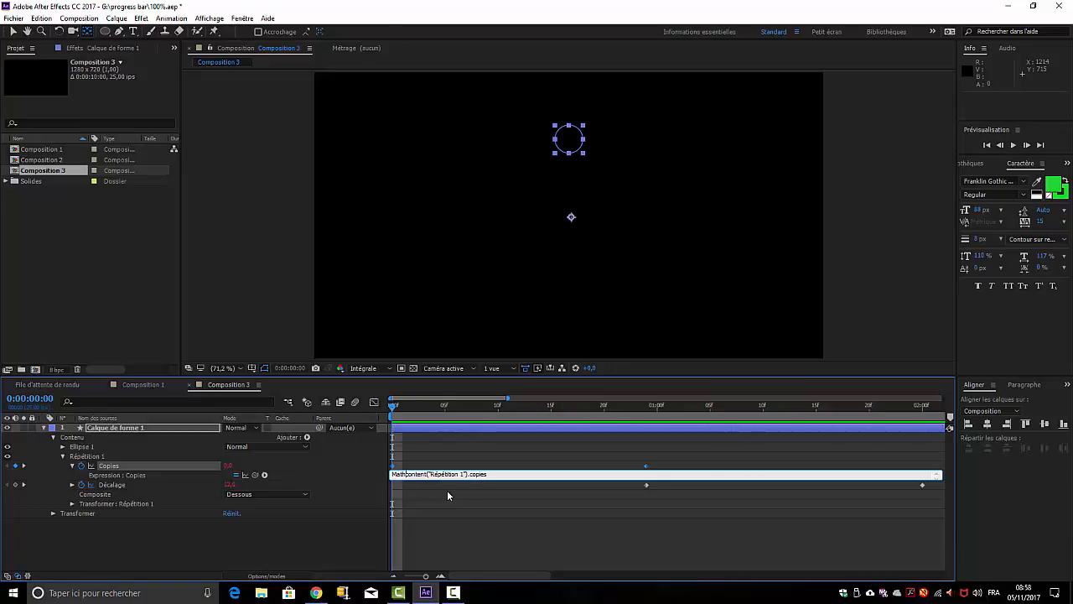
text(.round()
text())
click(479, 534)
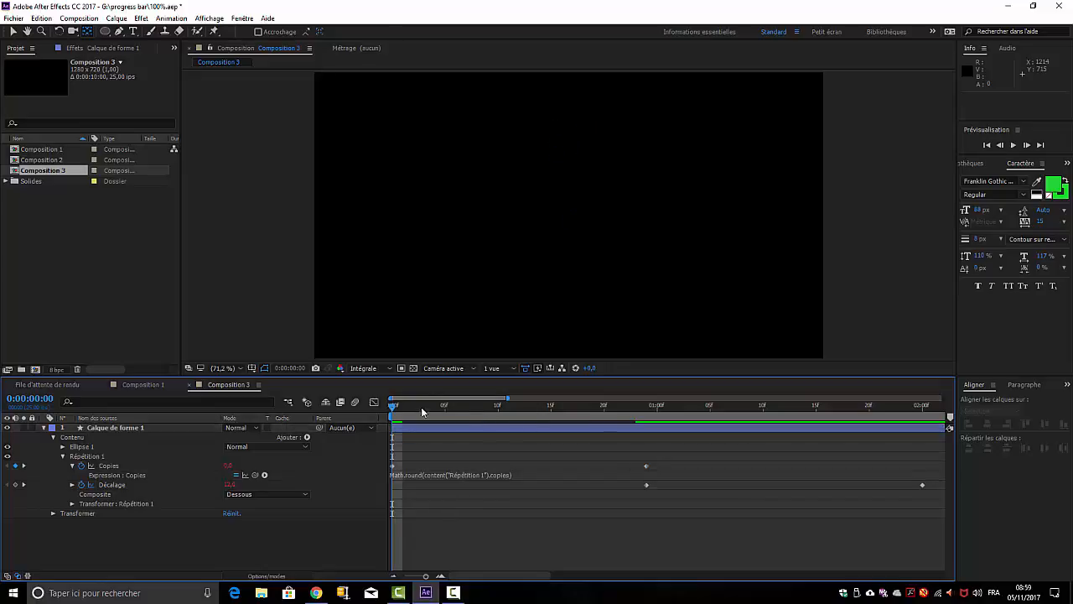
- Preview the dot animation with the rounded number of copies
key(space)
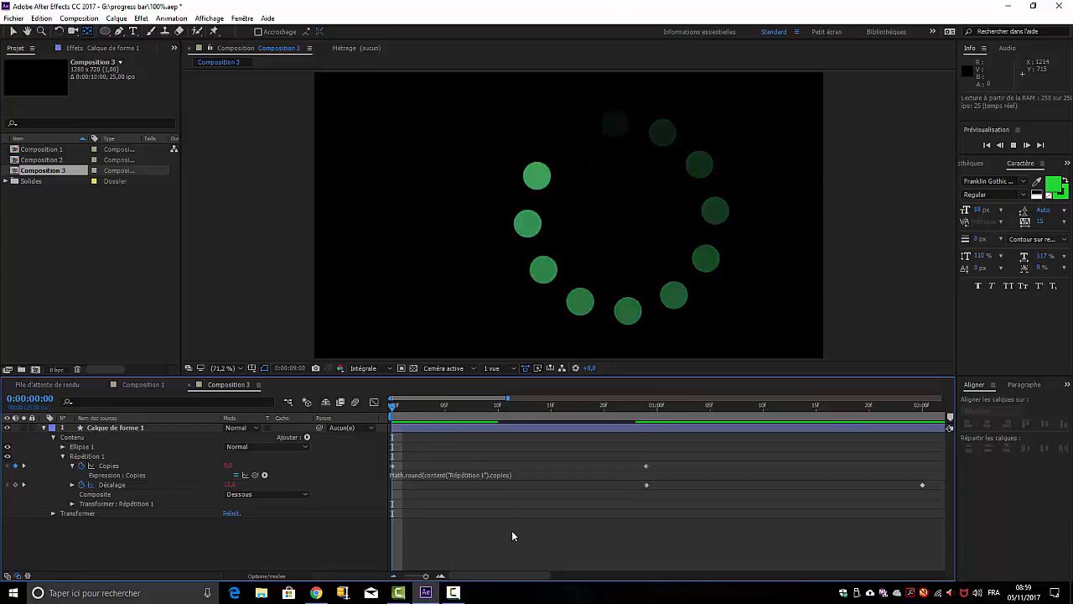
key(space)
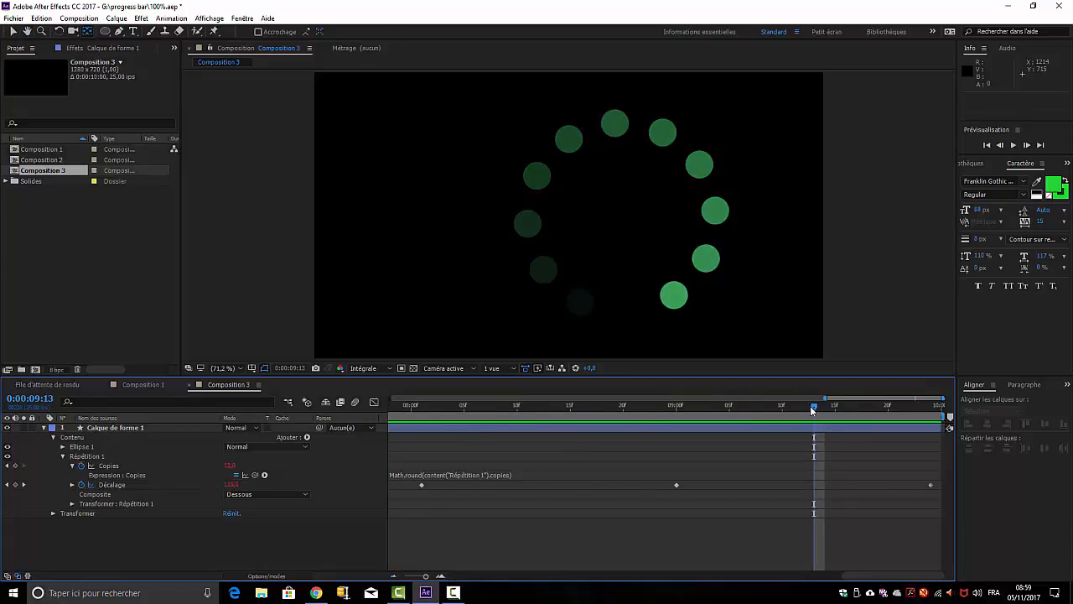
key(space)
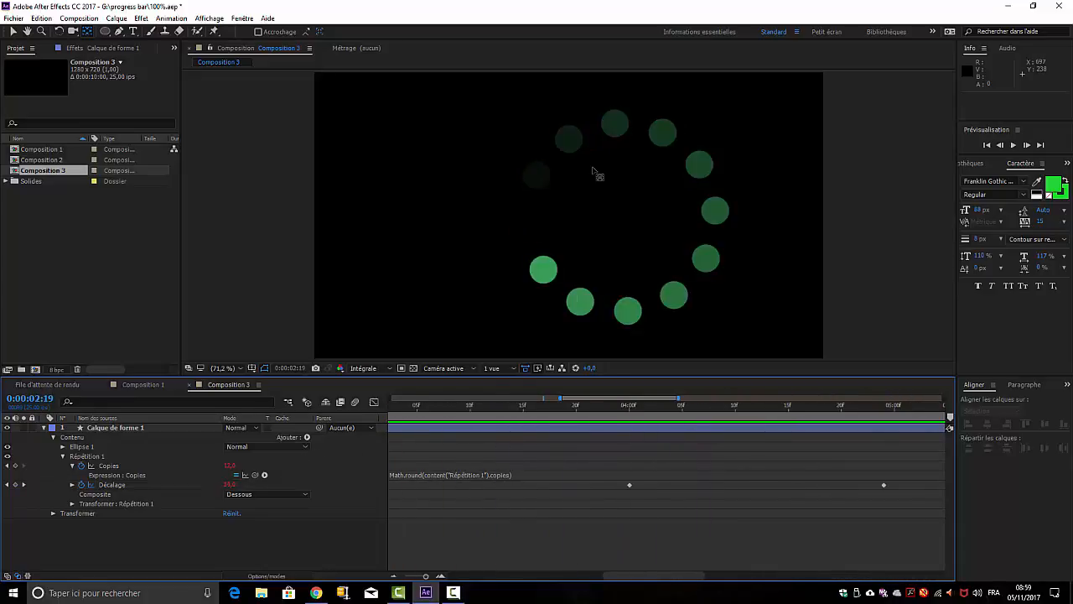
- Apply the Lueur diffuse effect to Calque de forme 1 with Rayon 31 and Intensité 1.2
click(107, 431)
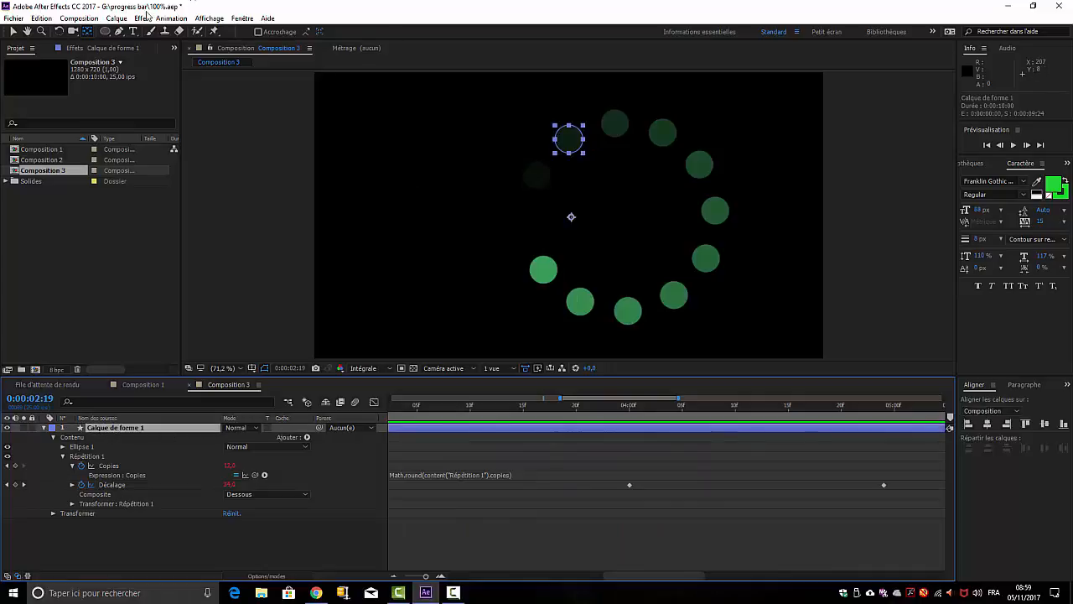
click(144, 19)
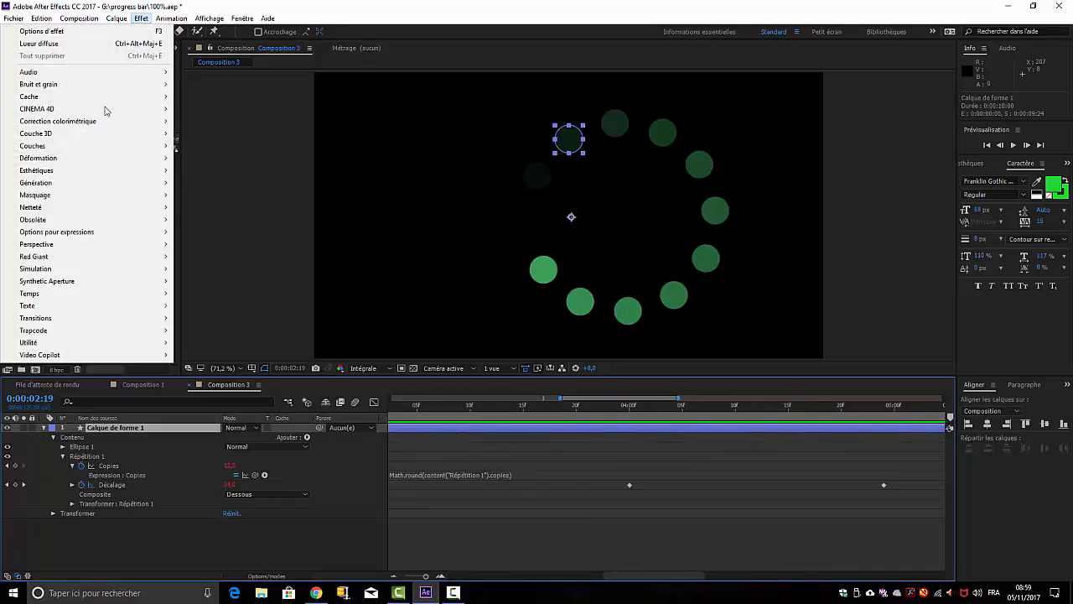
mouse_move(74, 174)
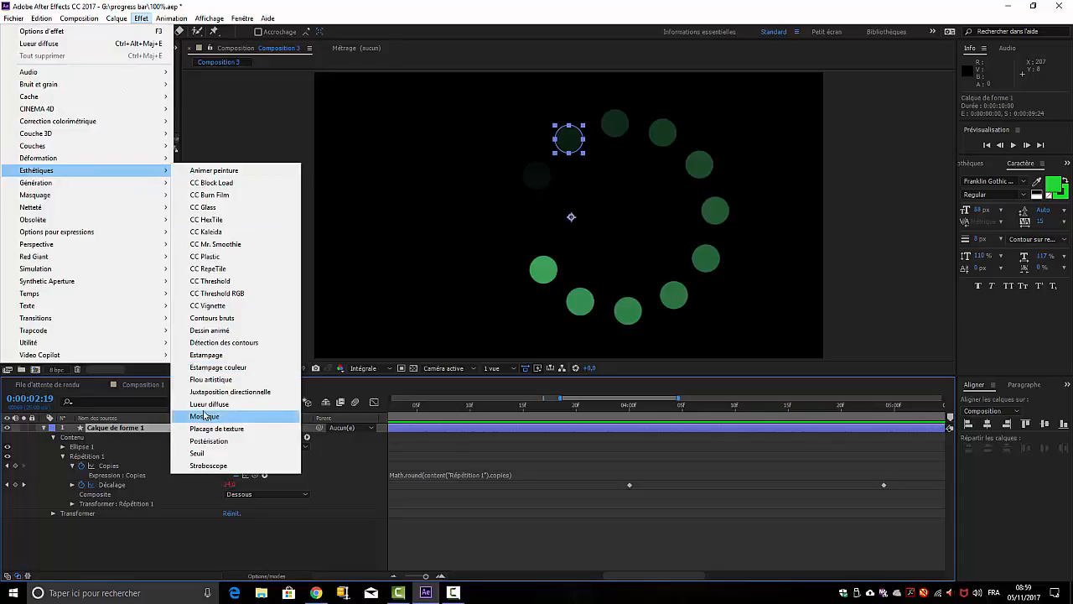
click(206, 405)
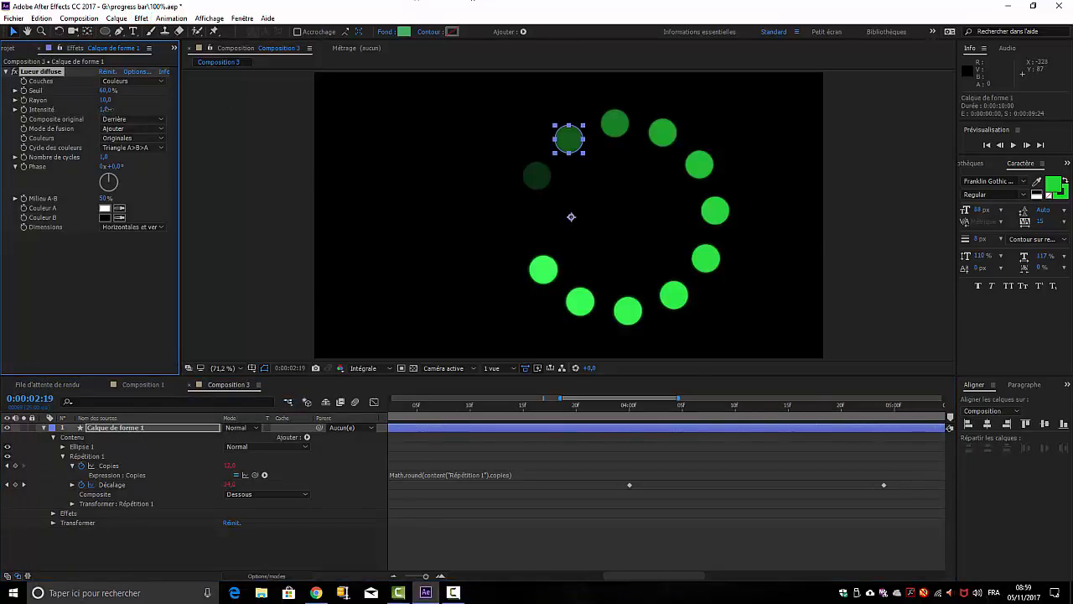
drag(108, 108, 121, 100)
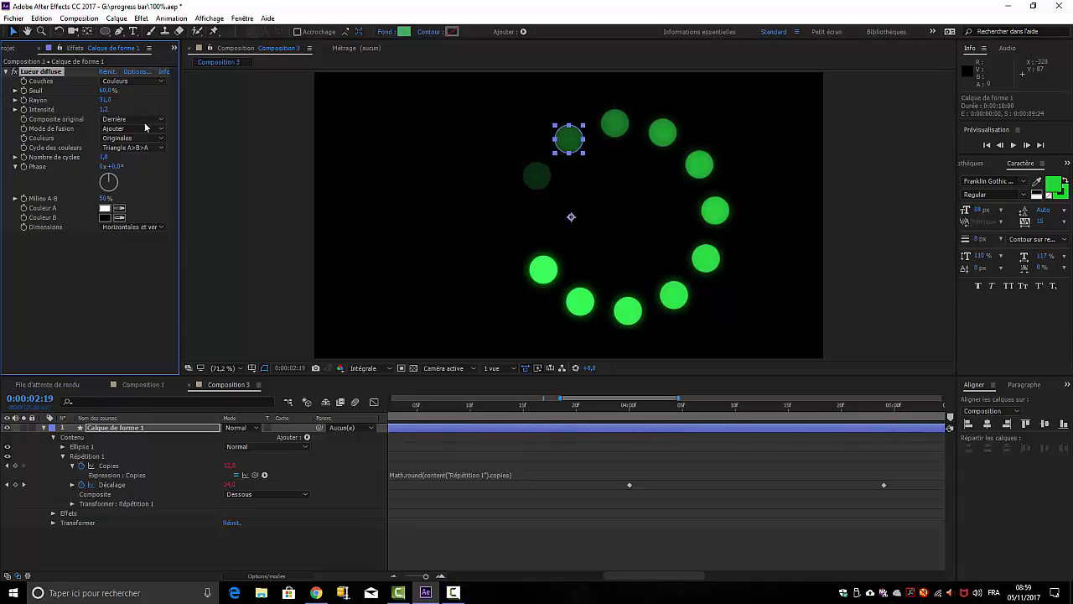
- Preview the glowing dots, collapse the shape layer's properties and deselect the layer
key(space)
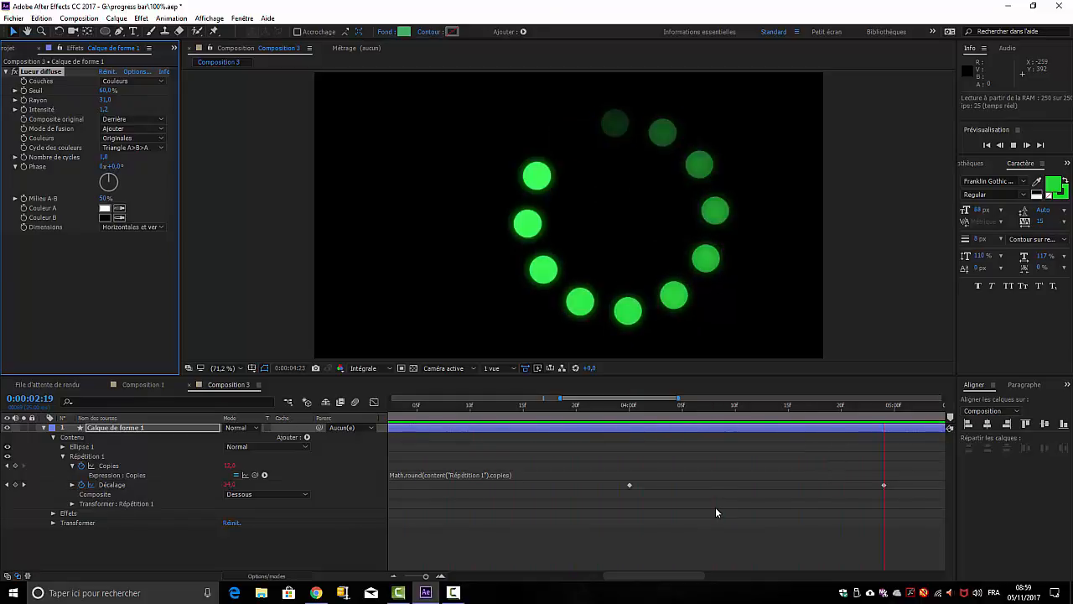
key(space)
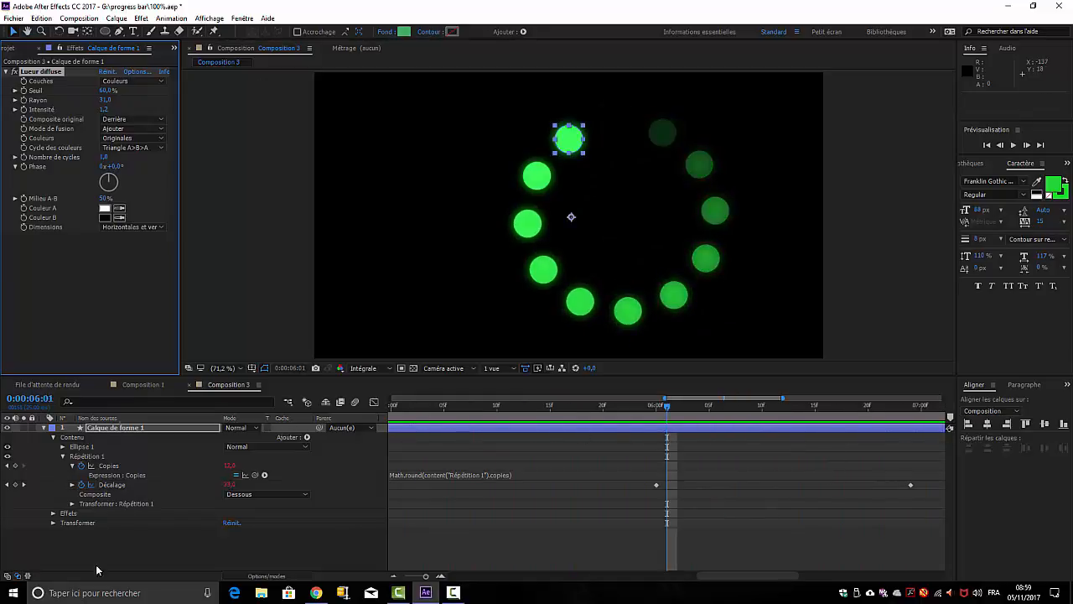
click(44, 428)
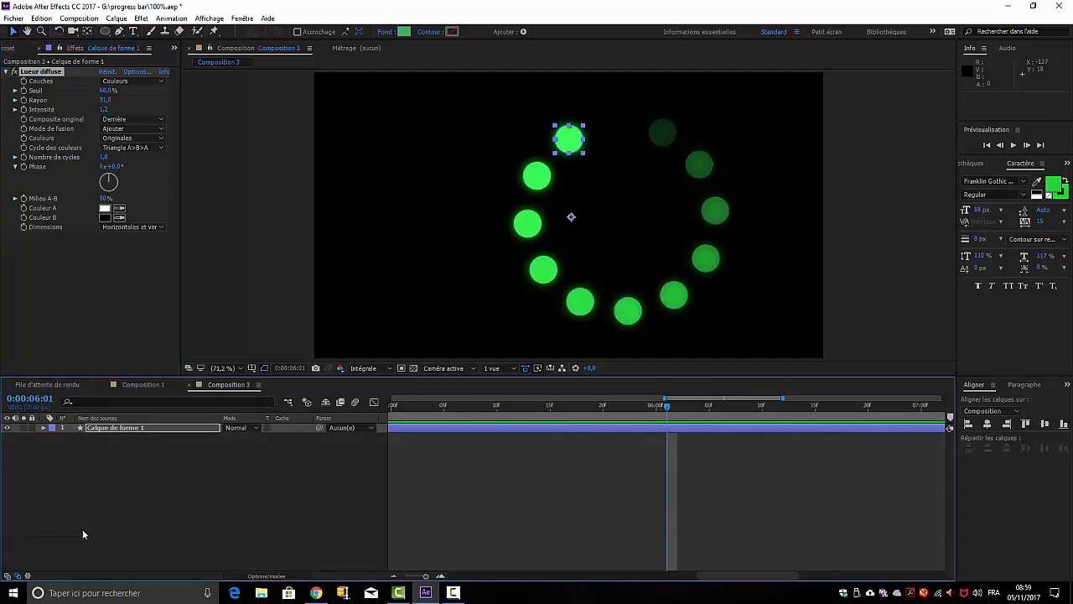
key(space)
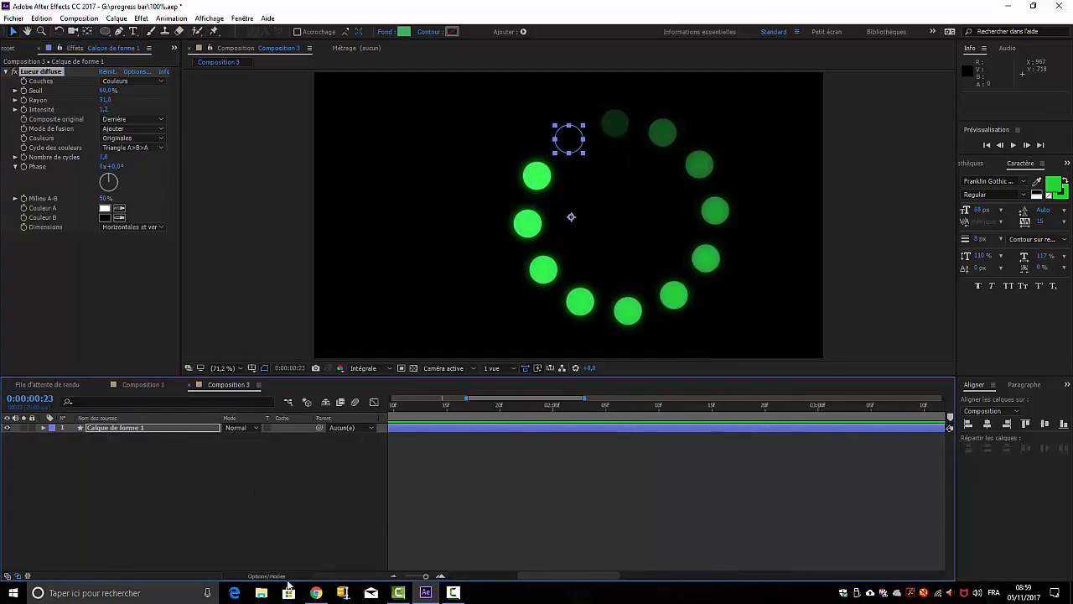
click(160, 504)
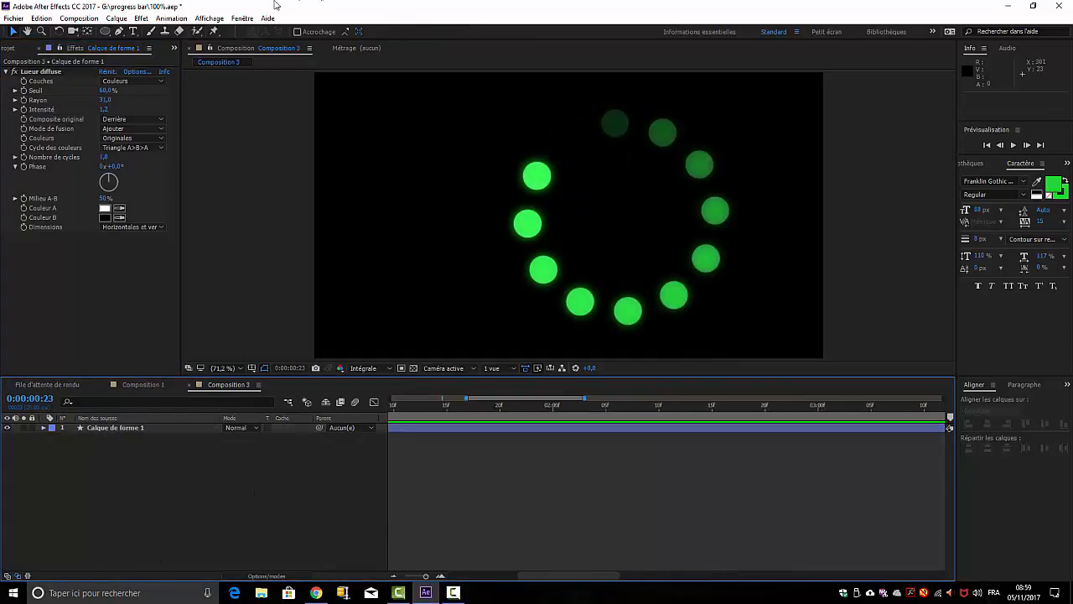
- Create a null object and move it to the lower left of the frame, at about 267, 568
click(117, 19)
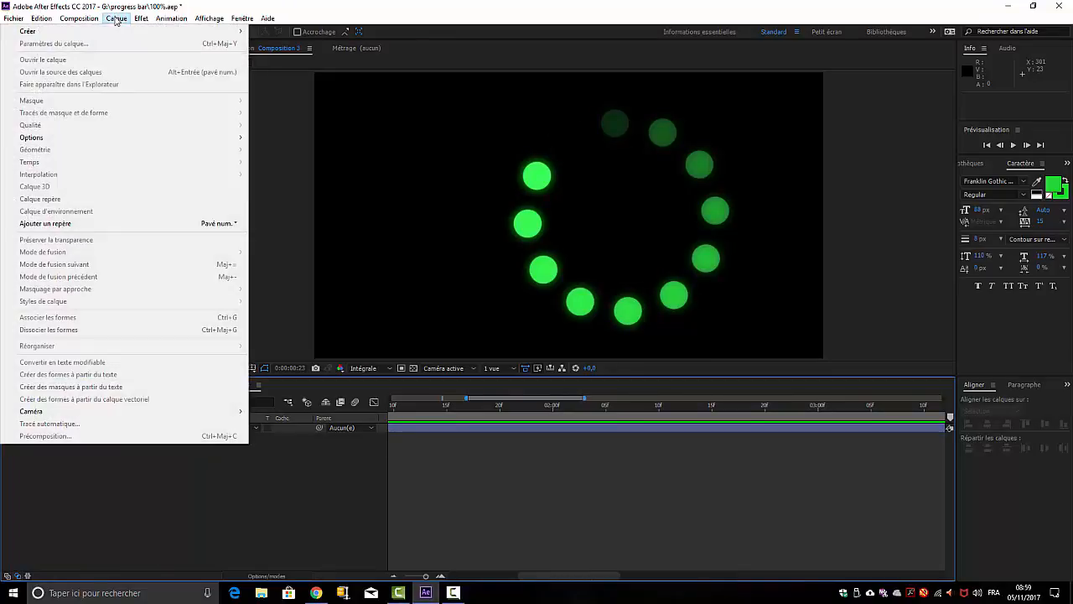
mouse_move(113, 33)
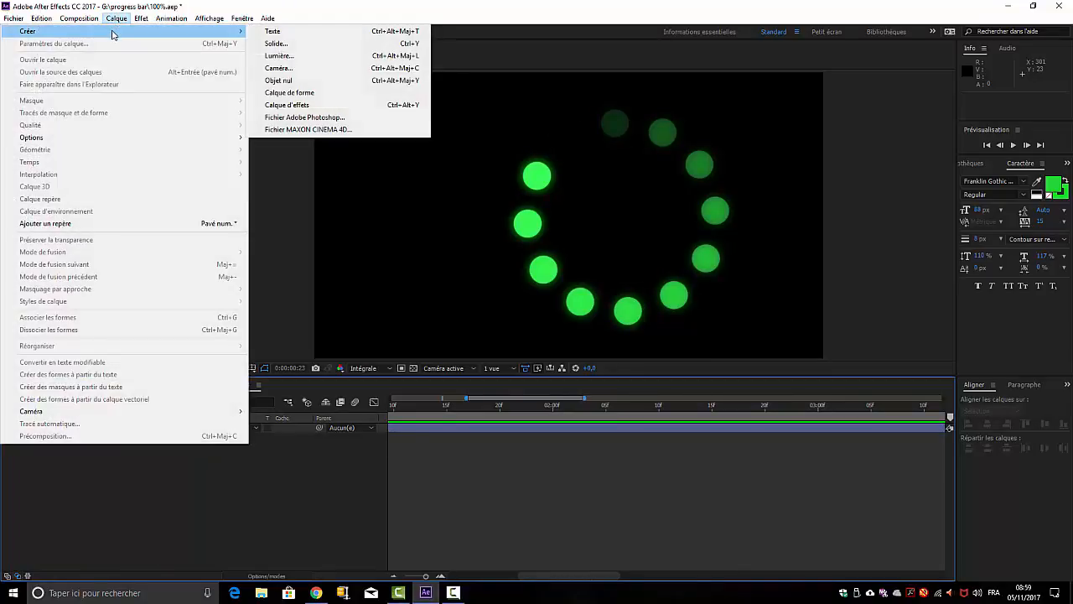
click(291, 81)
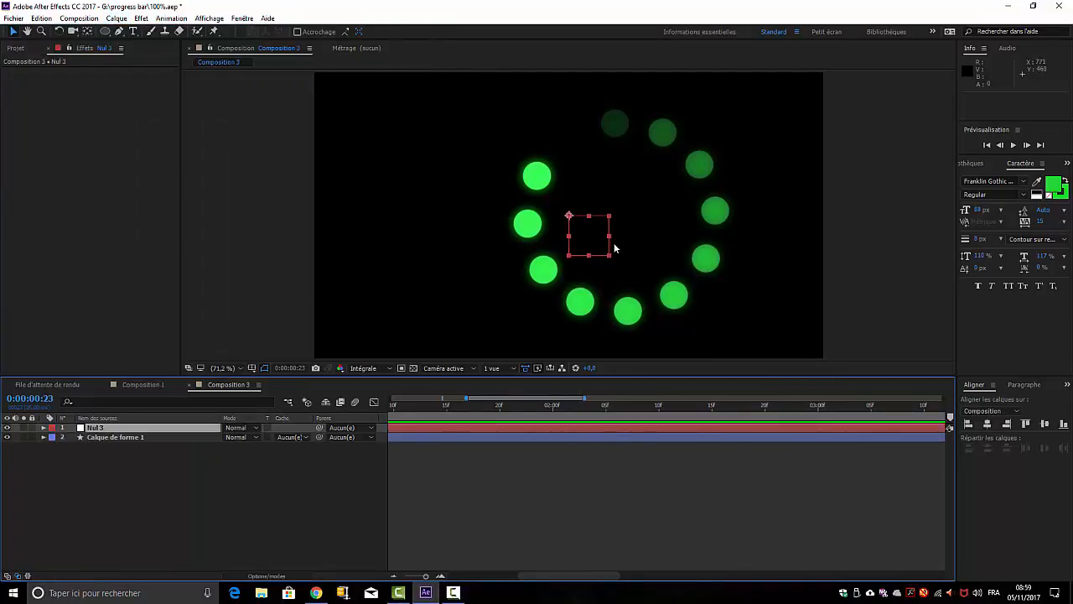
drag(597, 245, 449, 326)
key(Return)
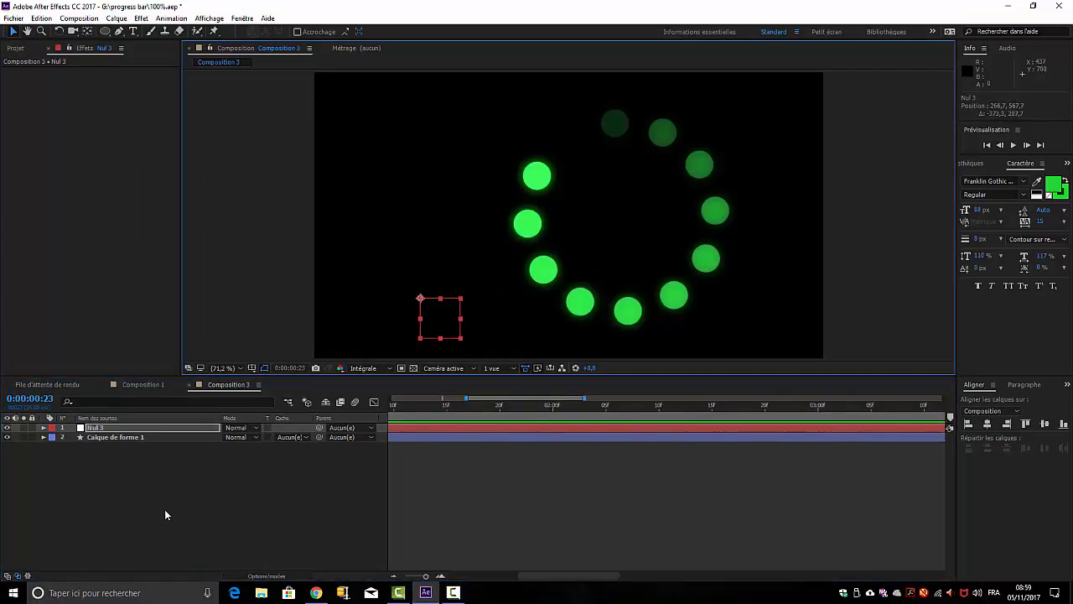
- Apply the Paramètre glissière expression control to the null object
click(43, 428)
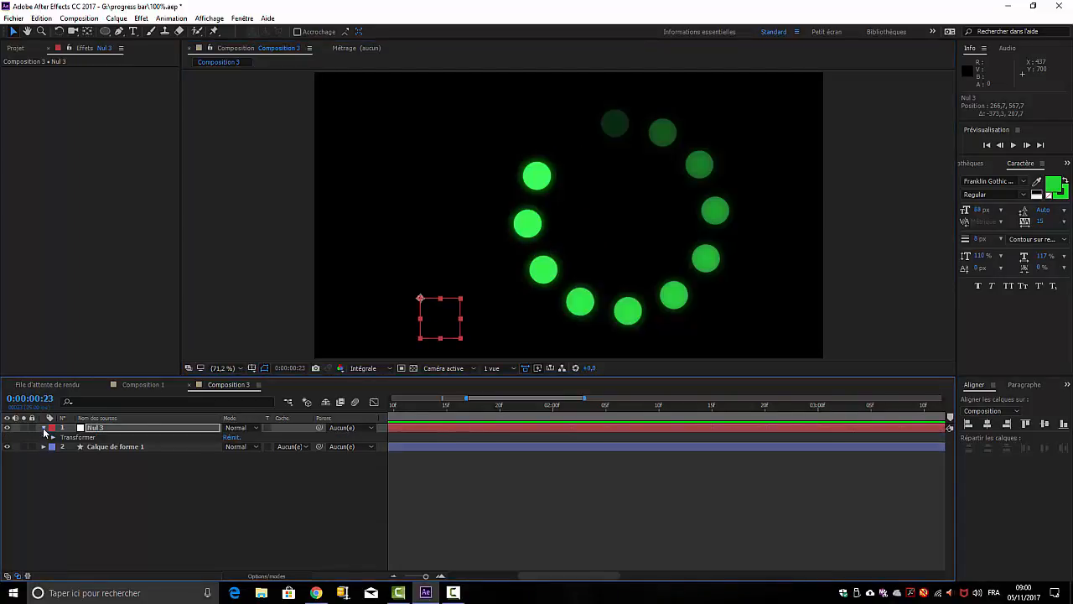
click(106, 430)
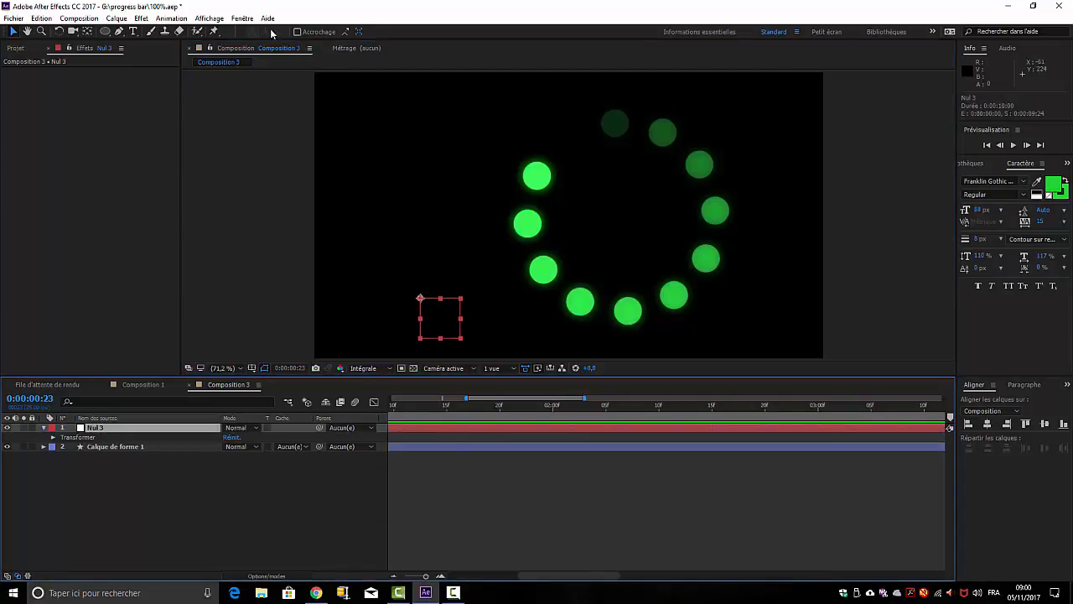
click(144, 19)
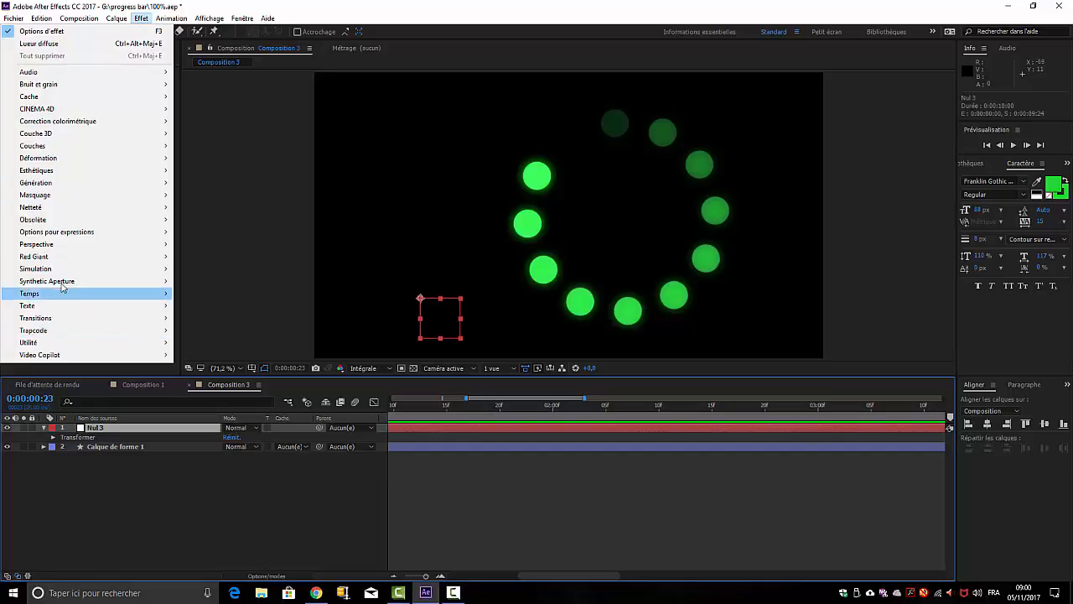
mouse_move(53, 238)
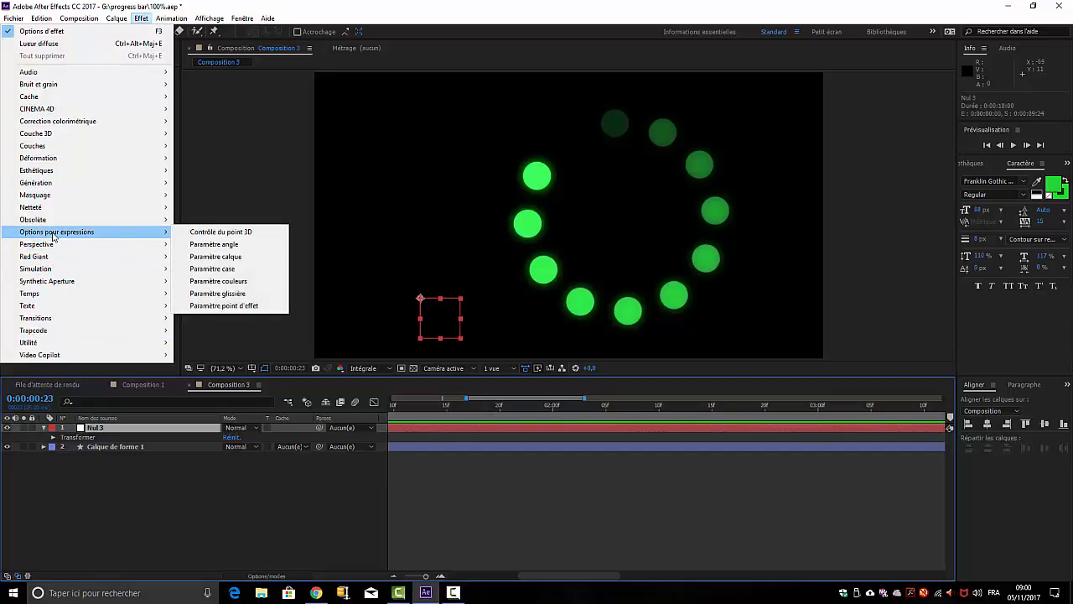
click(217, 293)
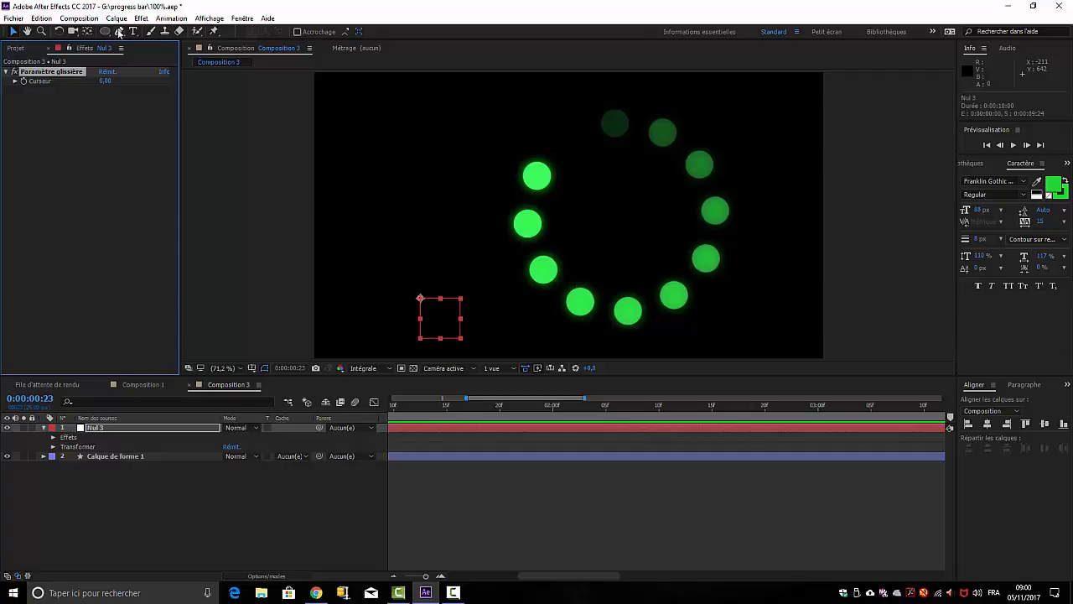
click(141, 18)
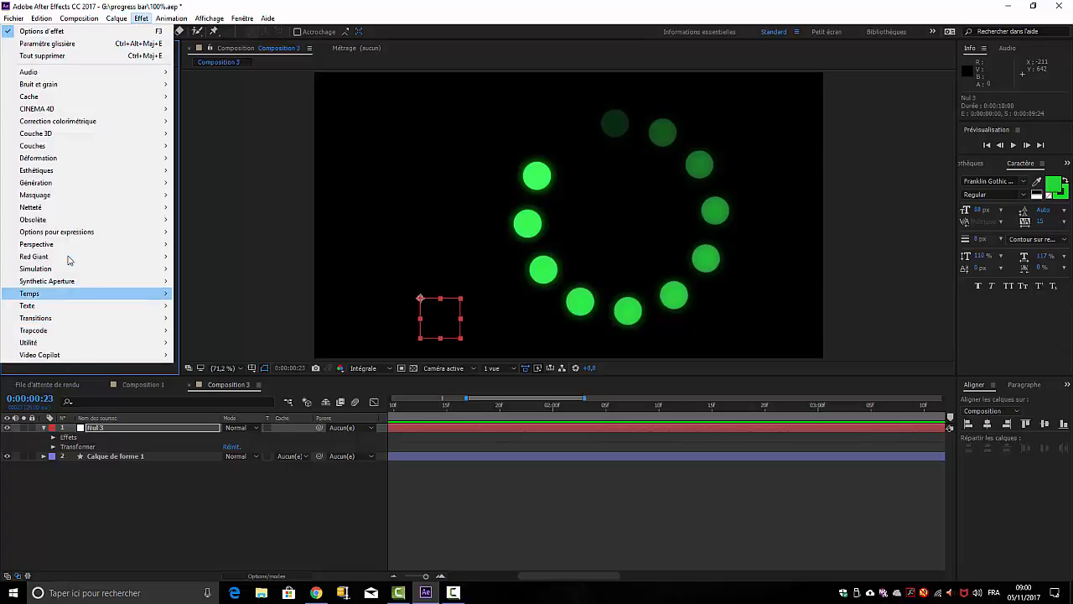
mouse_move(72, 234)
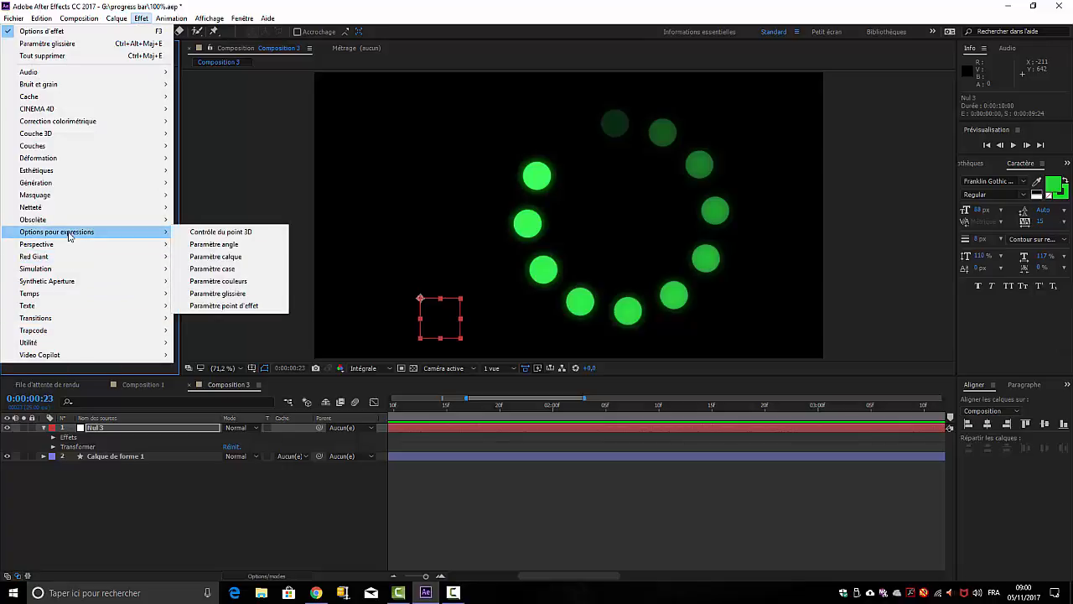
click(218, 293)
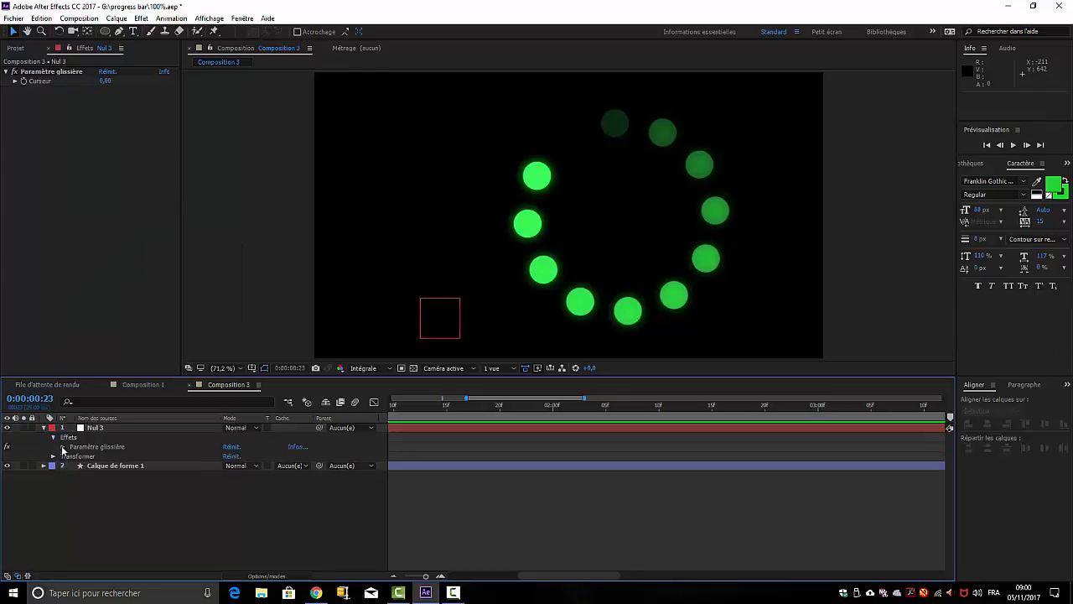
- Keyframe the null's slider value (Curseur) from 0 at 0:00:00:00 to 100 at 0:00:09:24
click(63, 448)
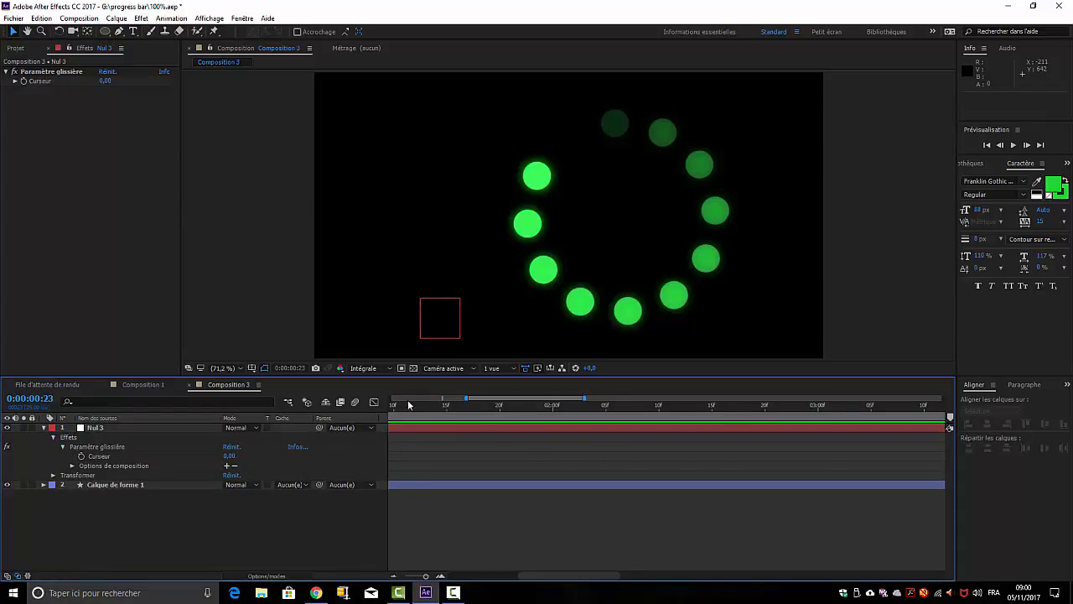
drag(429, 577, 405, 577)
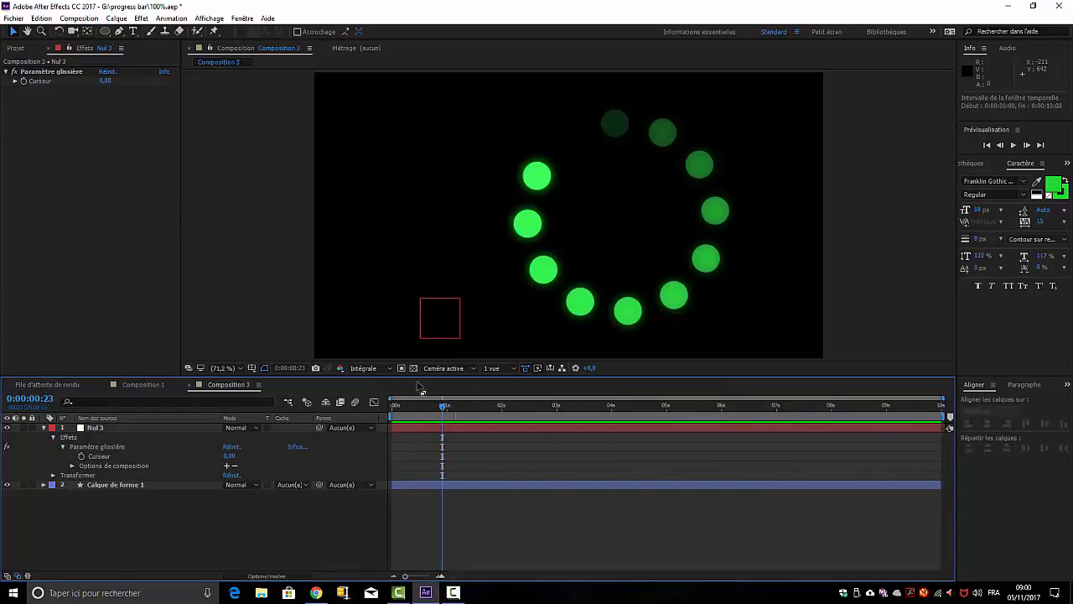
key(Home)
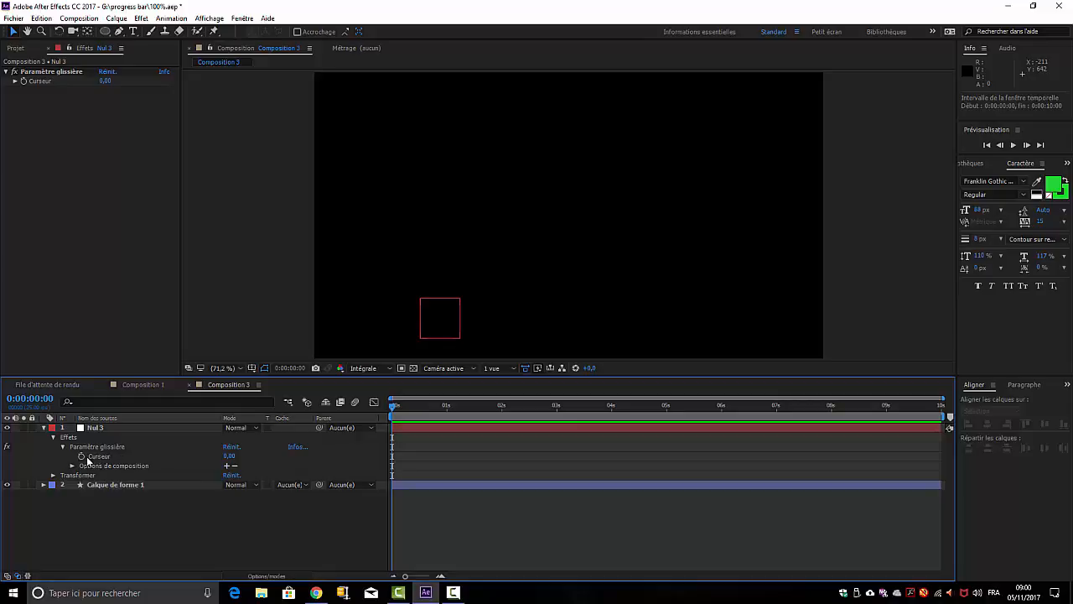
click(82, 456)
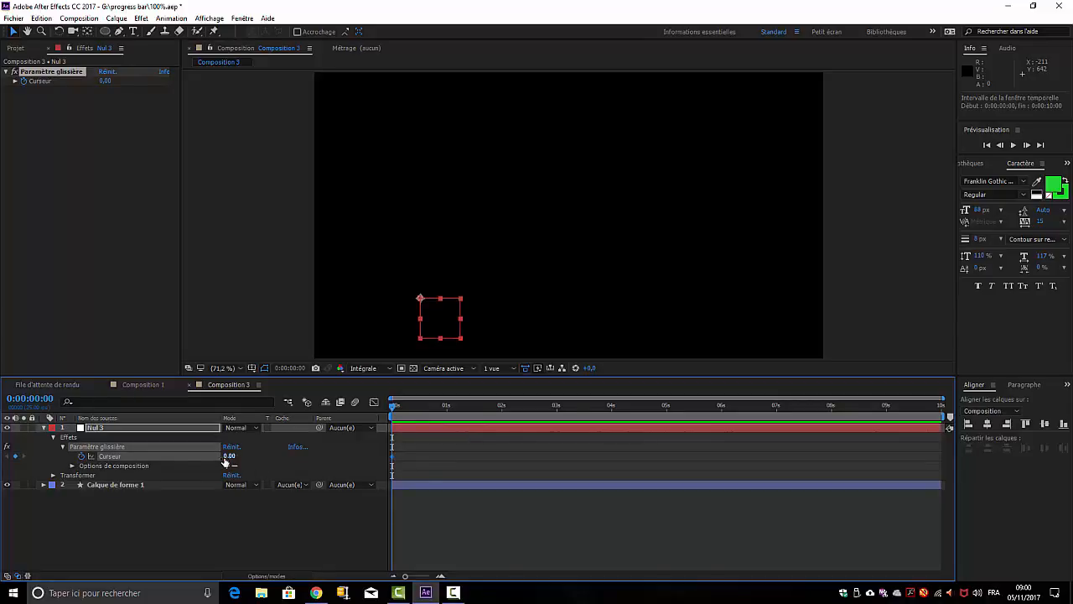
drag(393, 408, 946, 426)
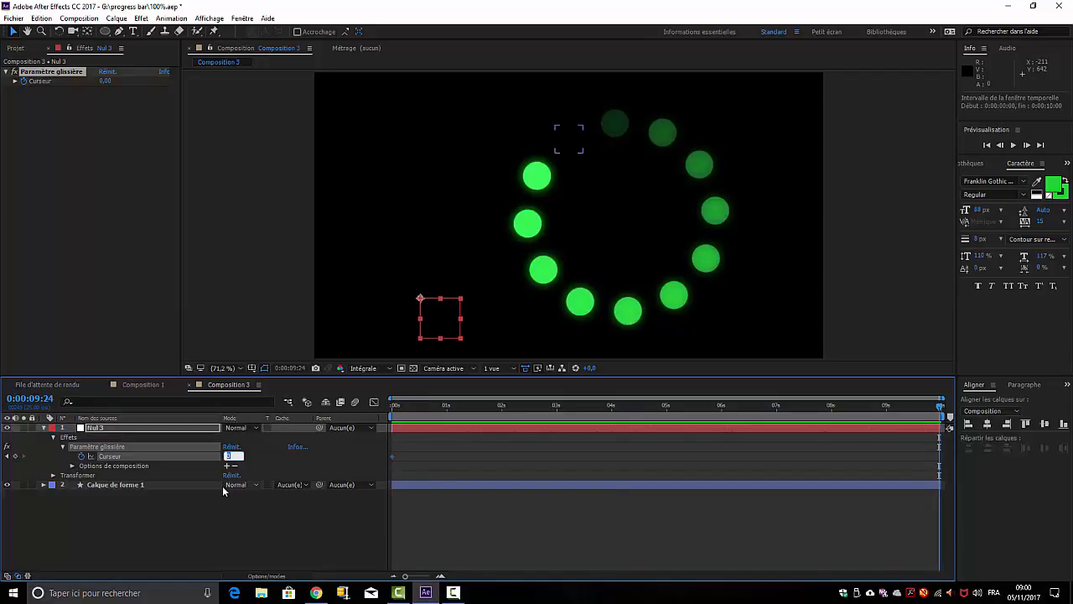
text(00)
click(211, 548)
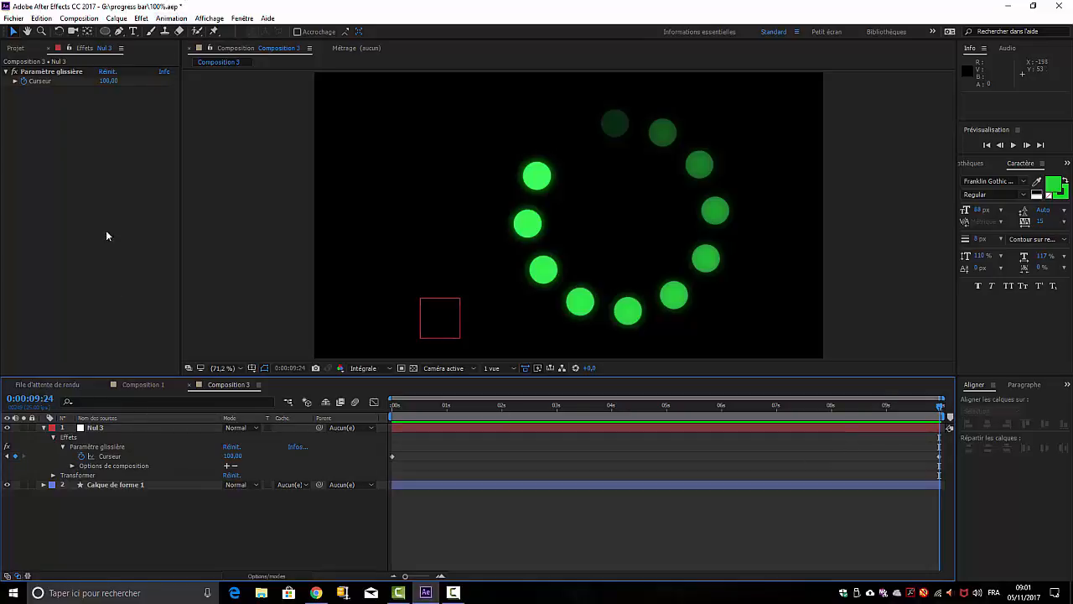
- Add a text layer reading 000 in the middle of the ring of dots
click(133, 32)
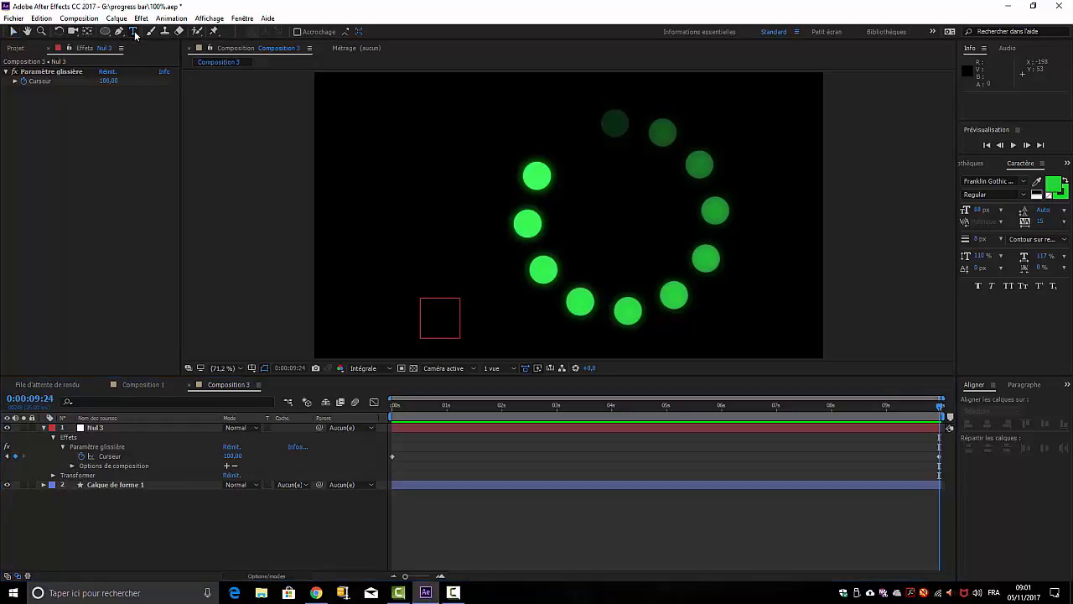
click(578, 232)
text(000)
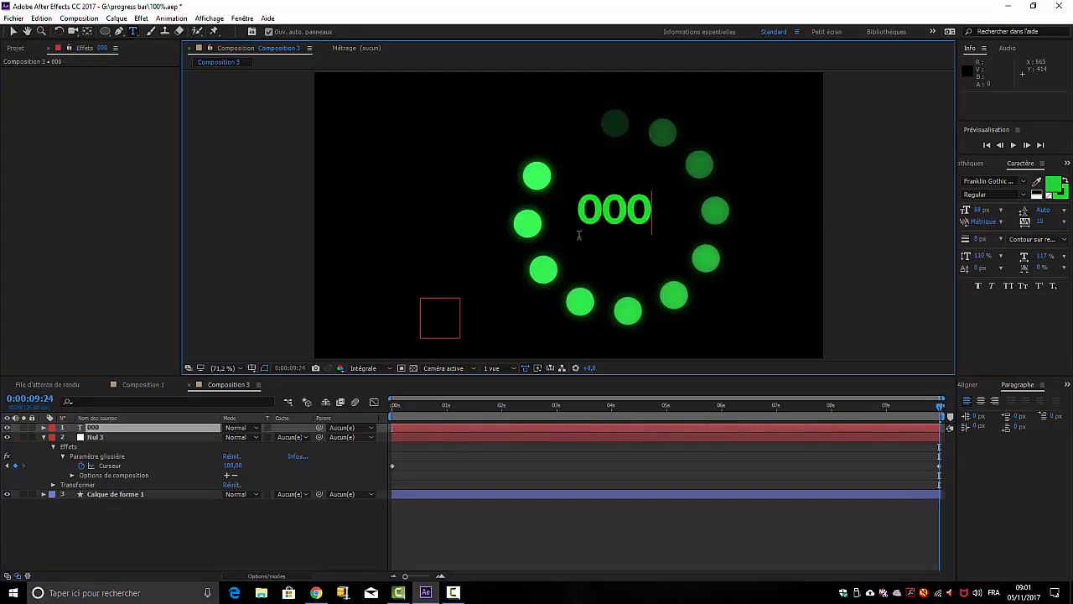
- Link the 000 layer's source text (Texte source) by expression to the null's Curseur slider value
click(44, 427)
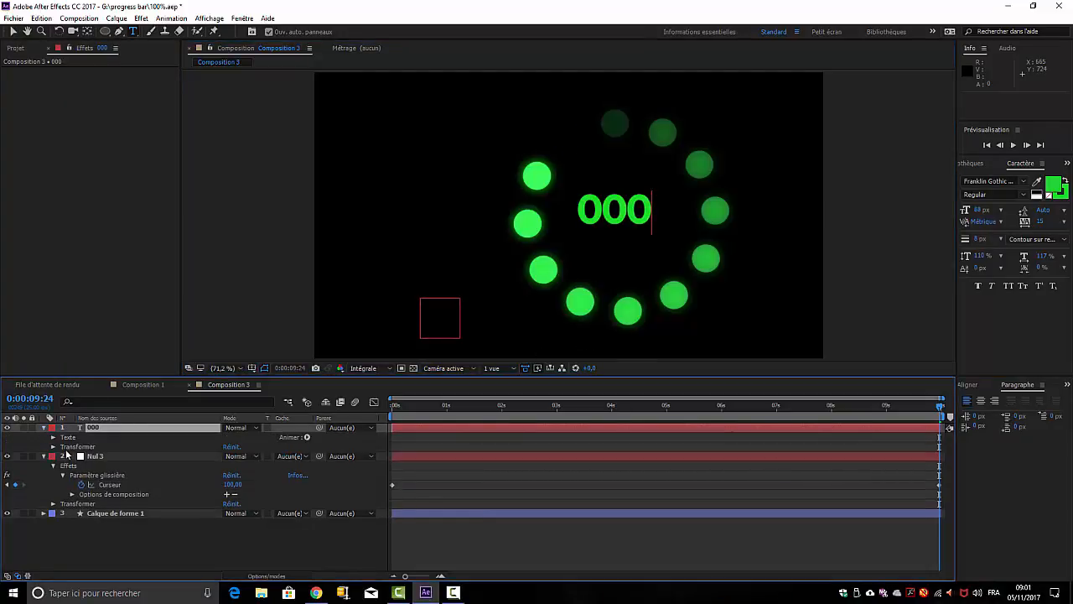
click(53, 437)
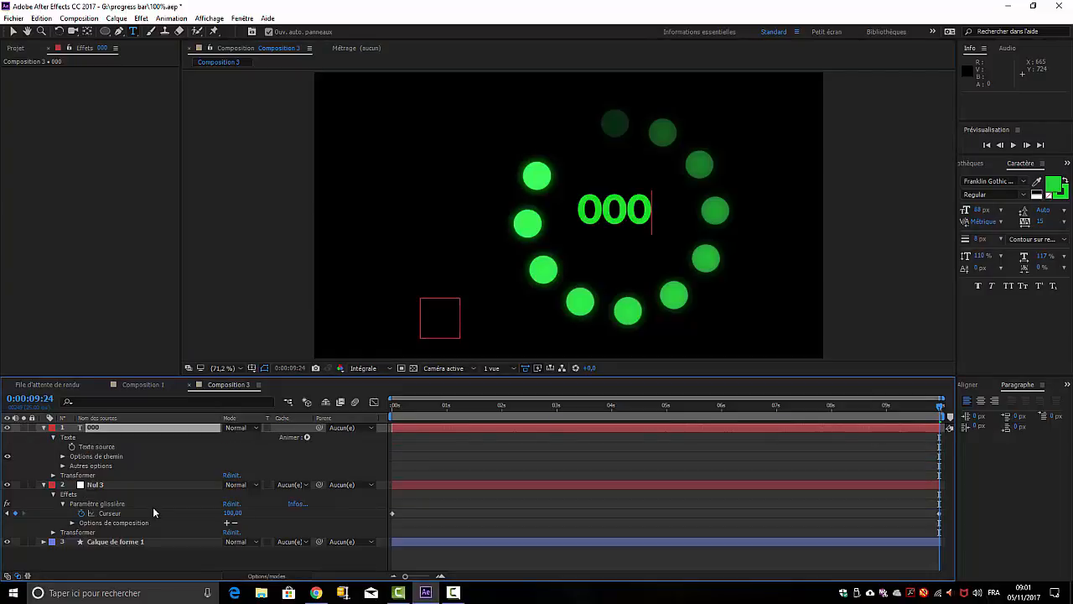
alt+click(72, 447)
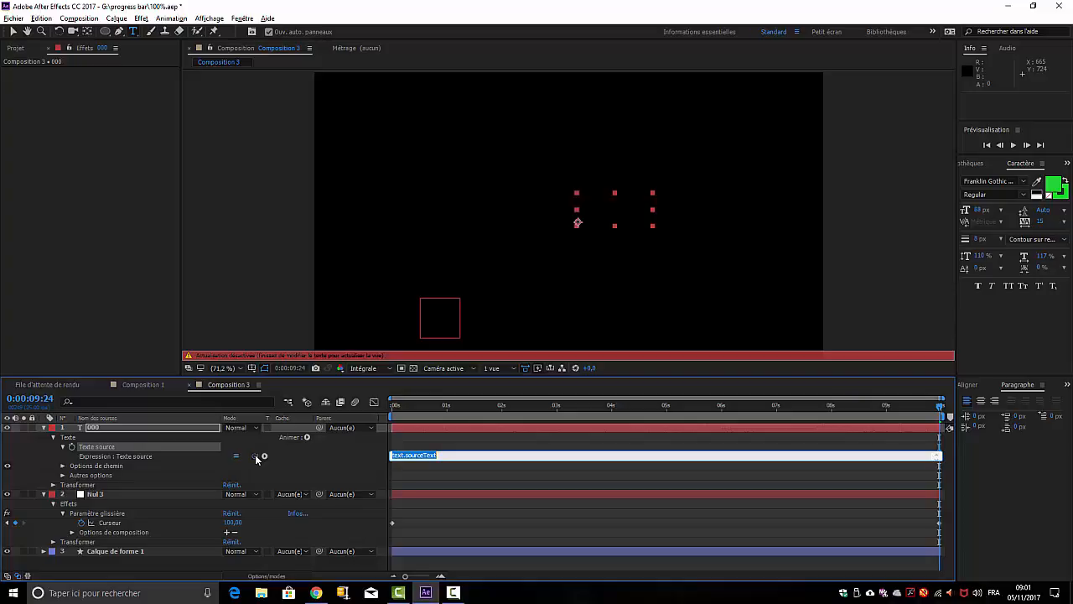
drag(255, 457, 109, 524)
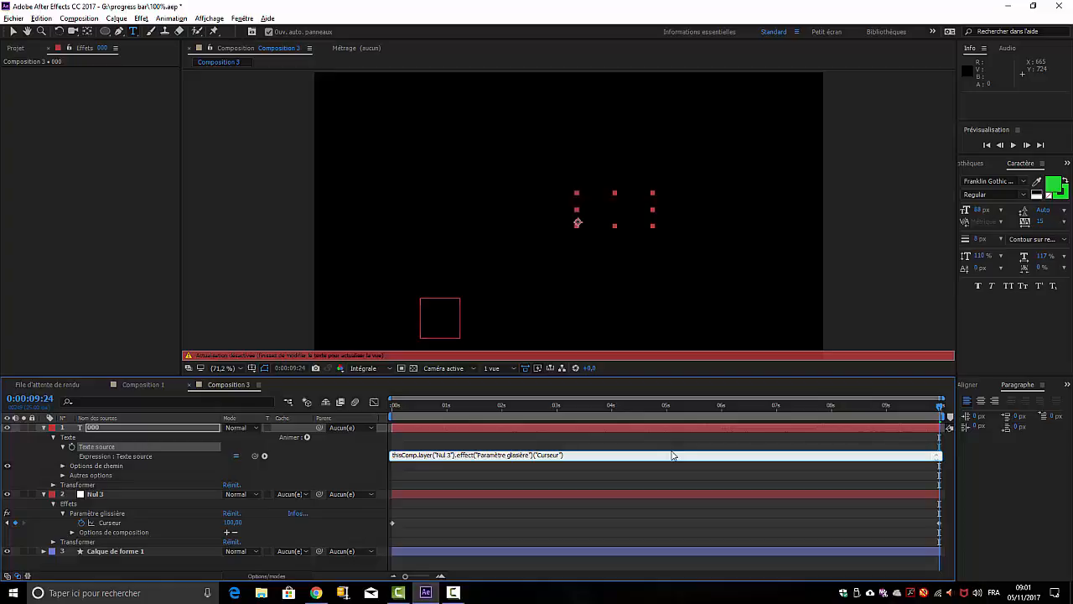
text(Ma)
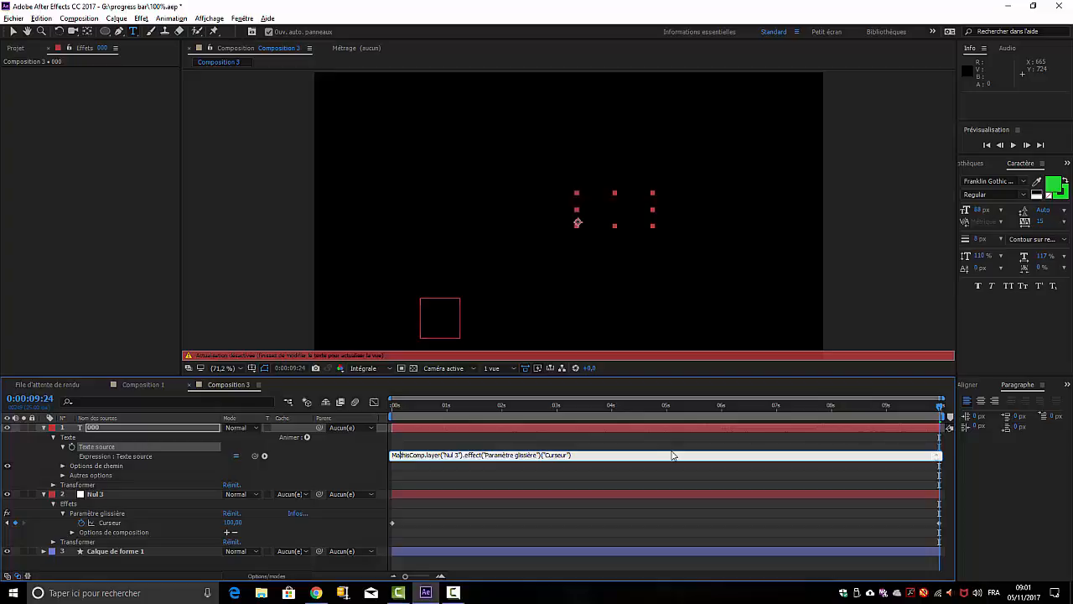
key(BackSpace)
key(BackSpace)
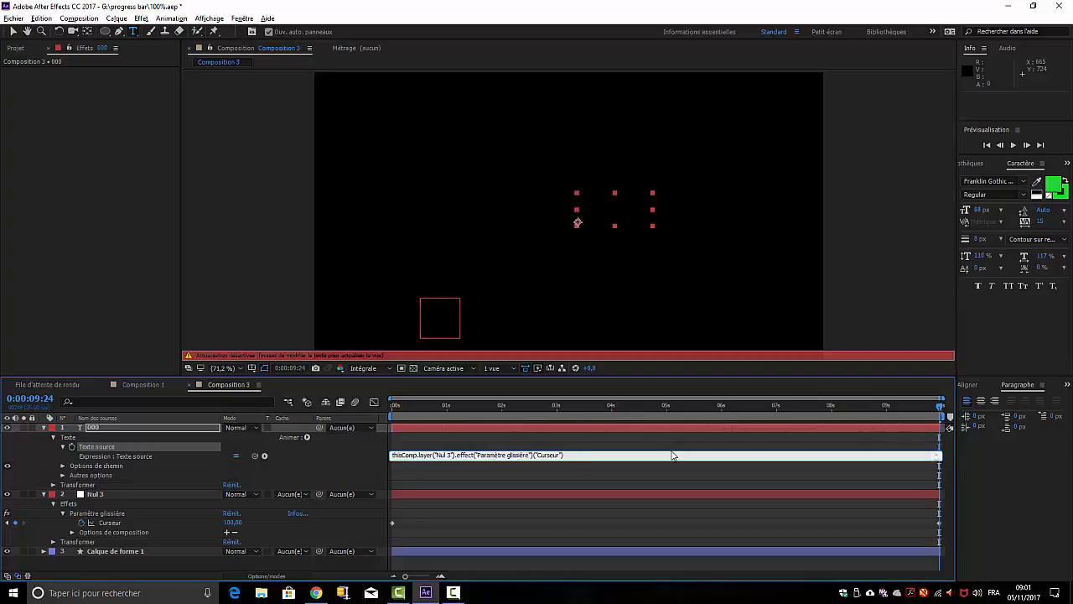
click(498, 514)
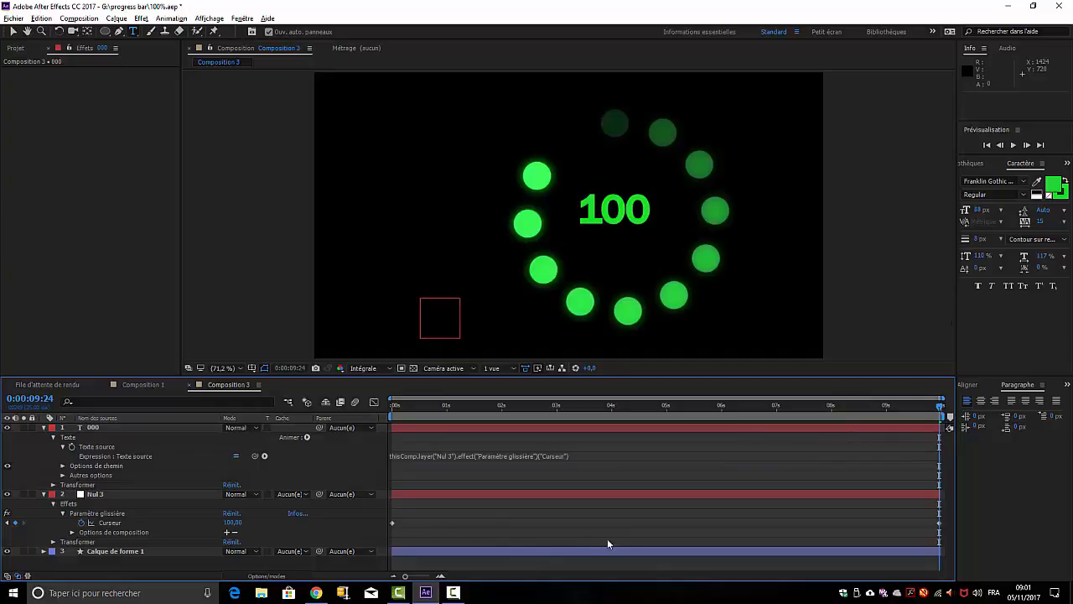
- Preview the counter from the first frame, stop playback, and scrub back to 0:00:01:10 to check the displayed numbers
key(Home)
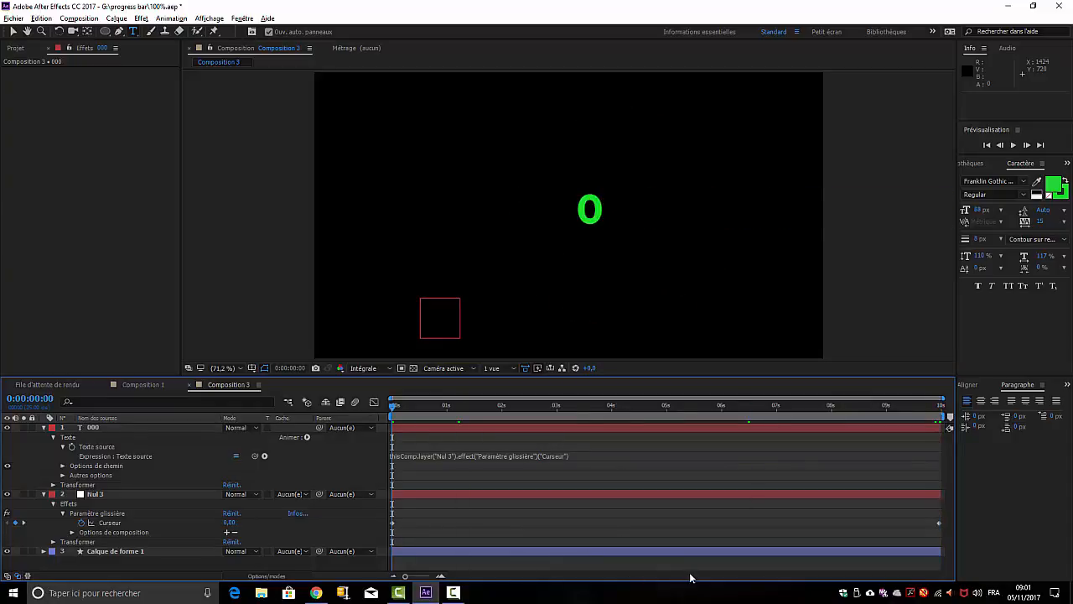
key(space)
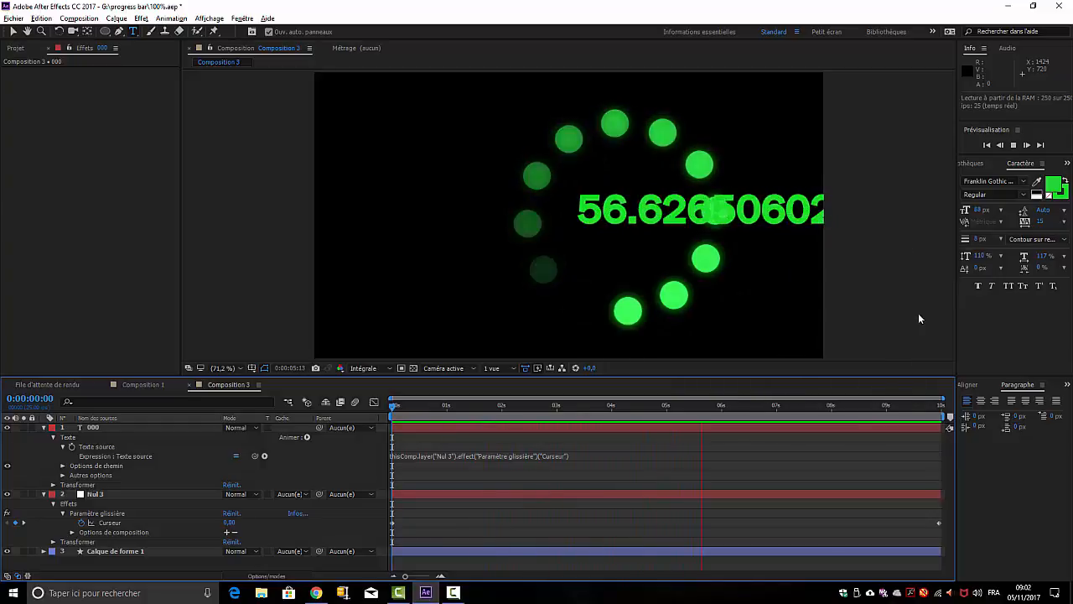
key(space)
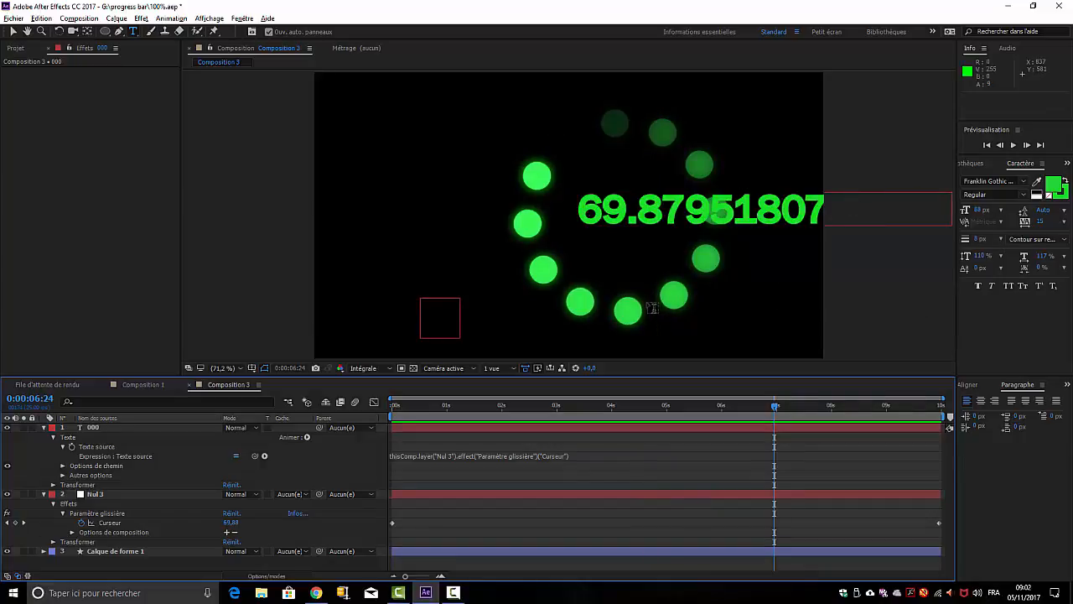
drag(775, 407, 471, 428)
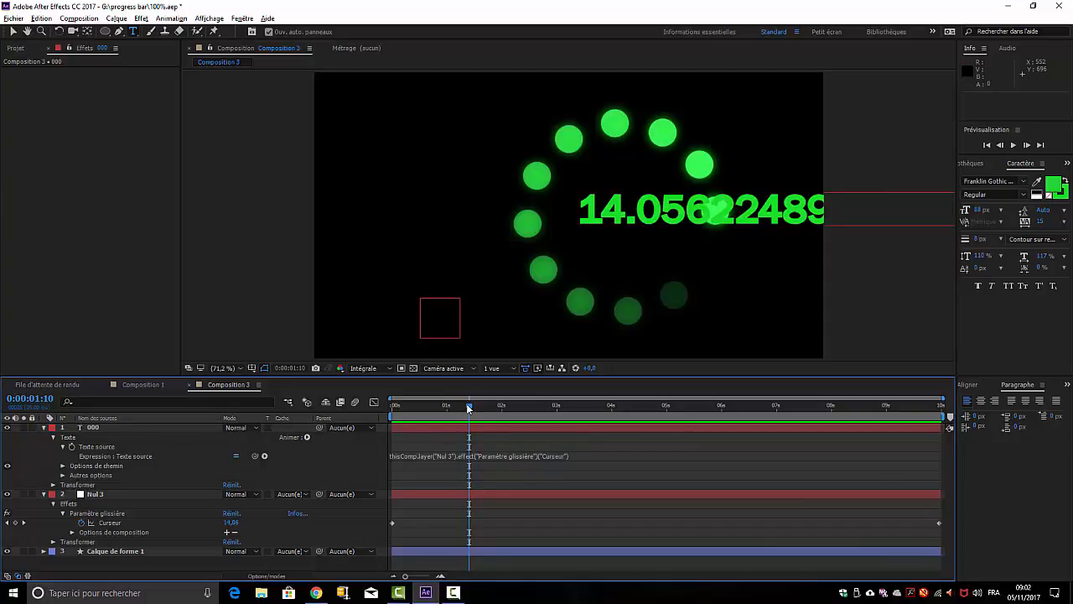
- Return to the first frame and wrap the source text expression in Math.round( ) so the counter shows whole numbers
key(Home)
click(412, 455)
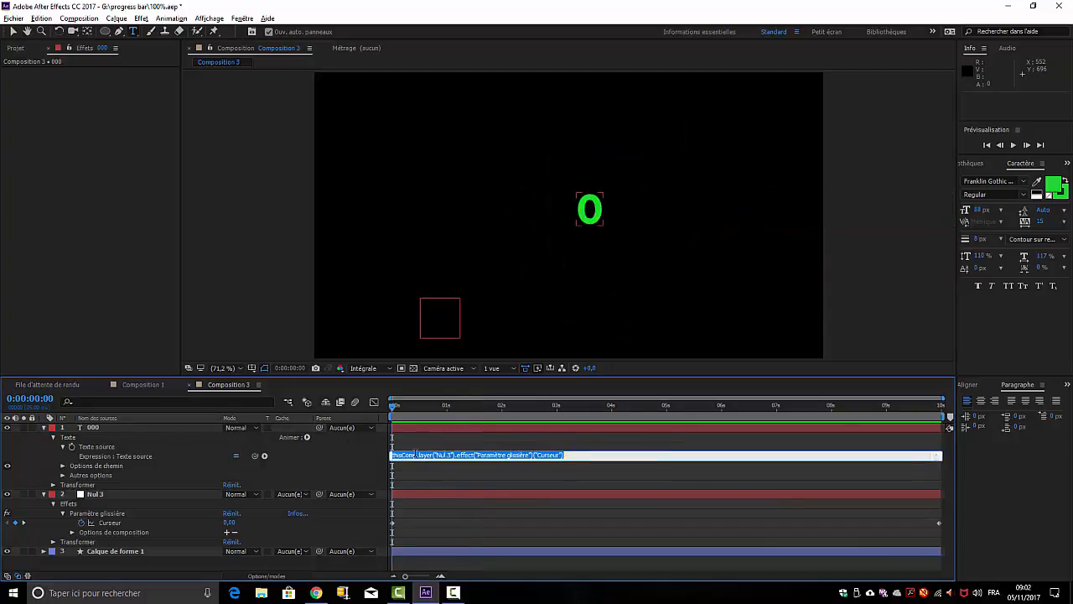
click(391, 455)
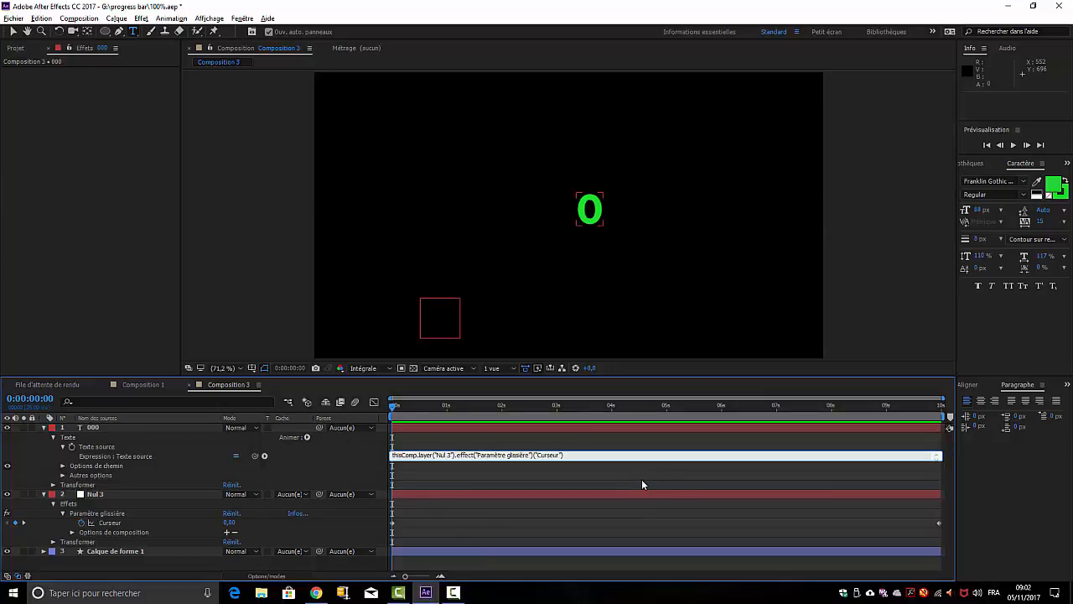
text(Ma)
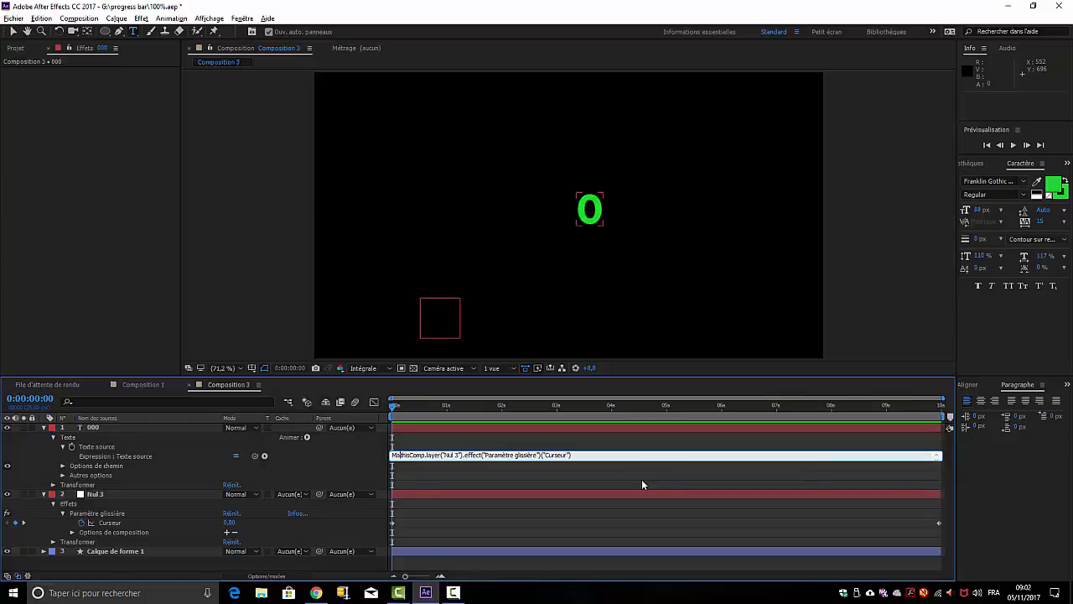
text(th)
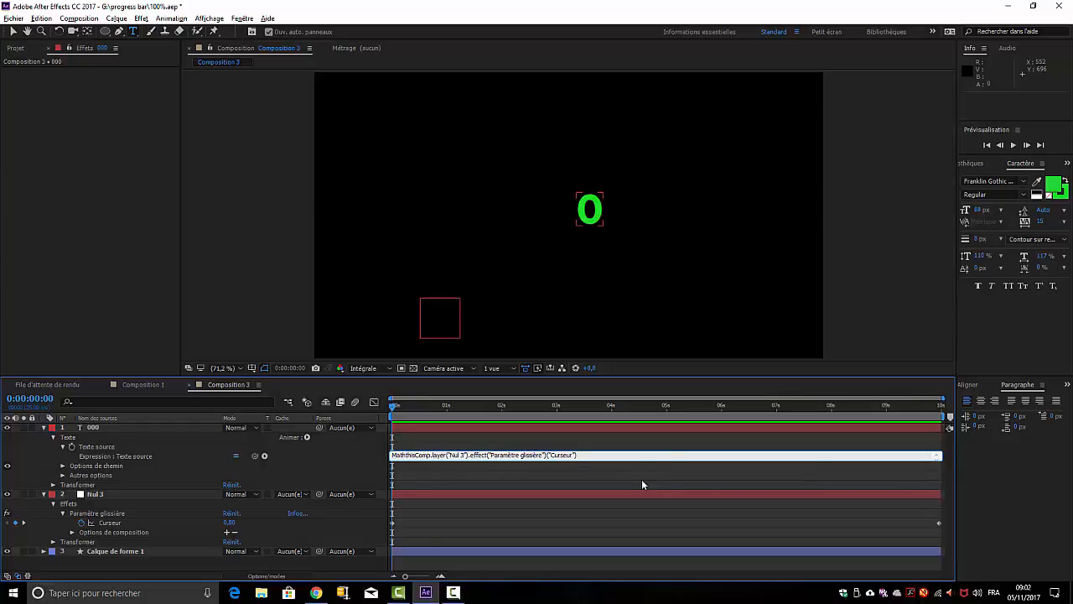
text(.)
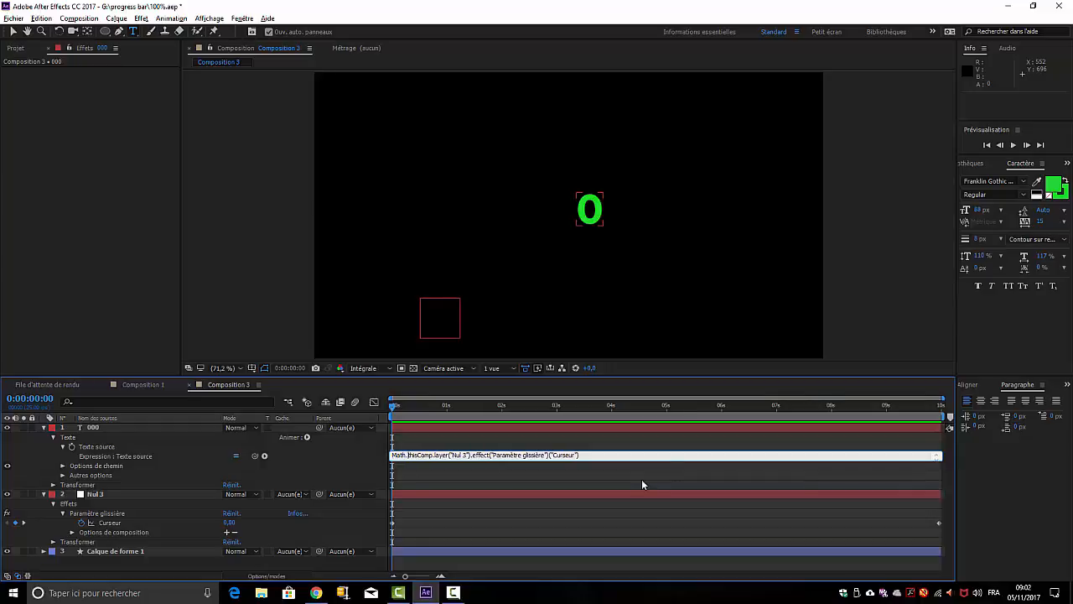
text(ro)
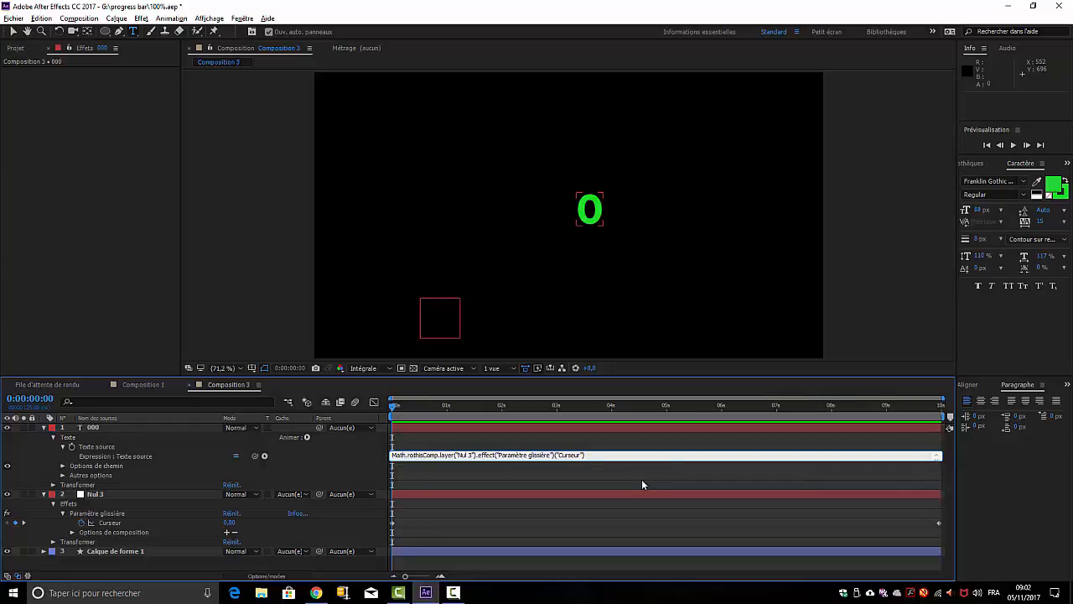
text(und)
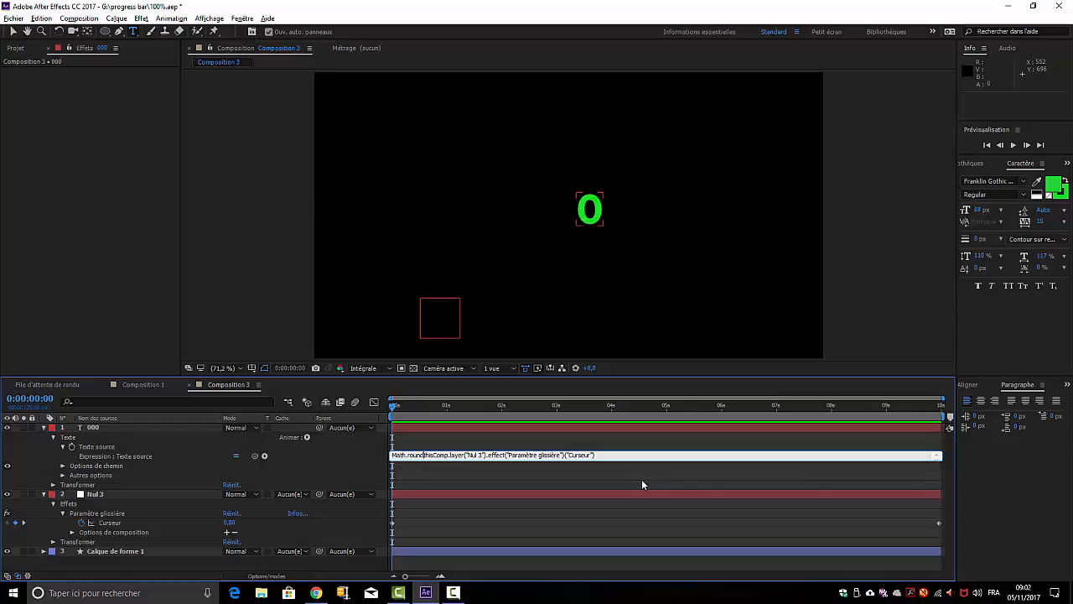
text(()
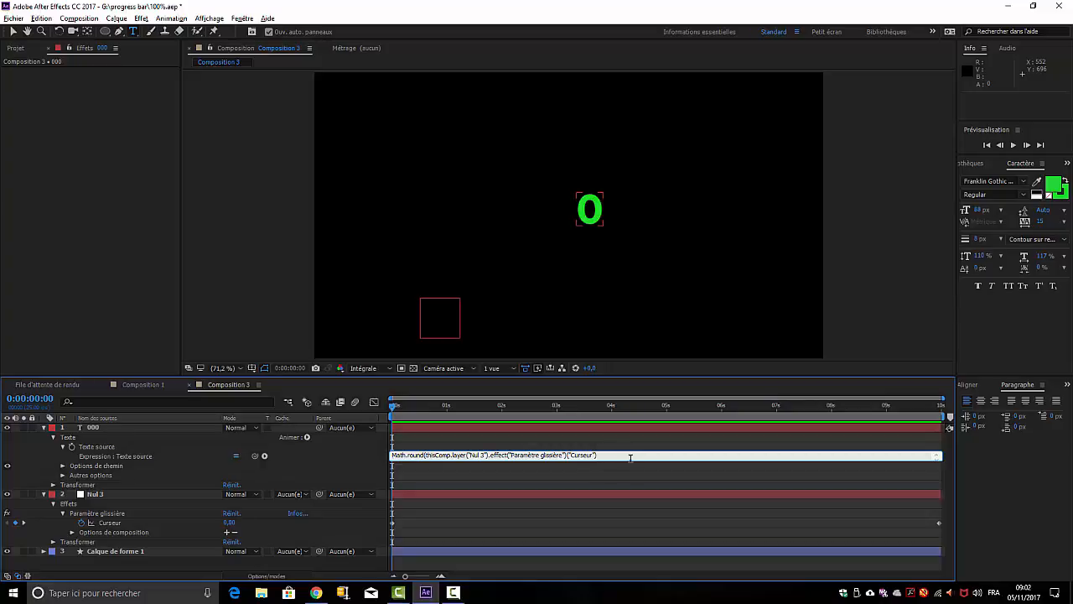
click(527, 522)
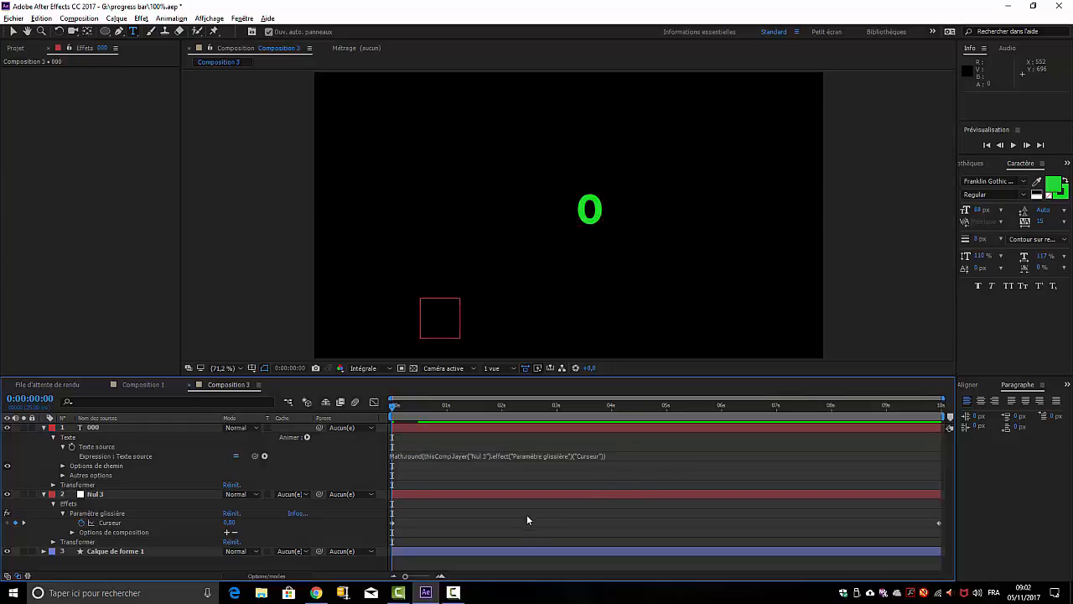
- Collapse the properties of the text and null layers and preview the rounded counter
click(43, 426)
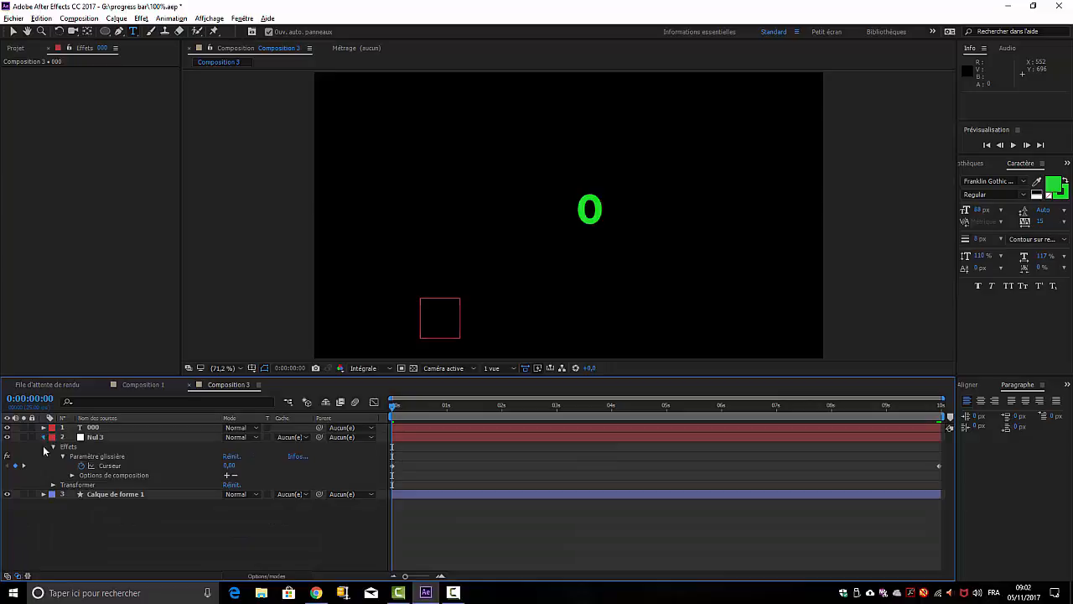
click(44, 437)
key(space)
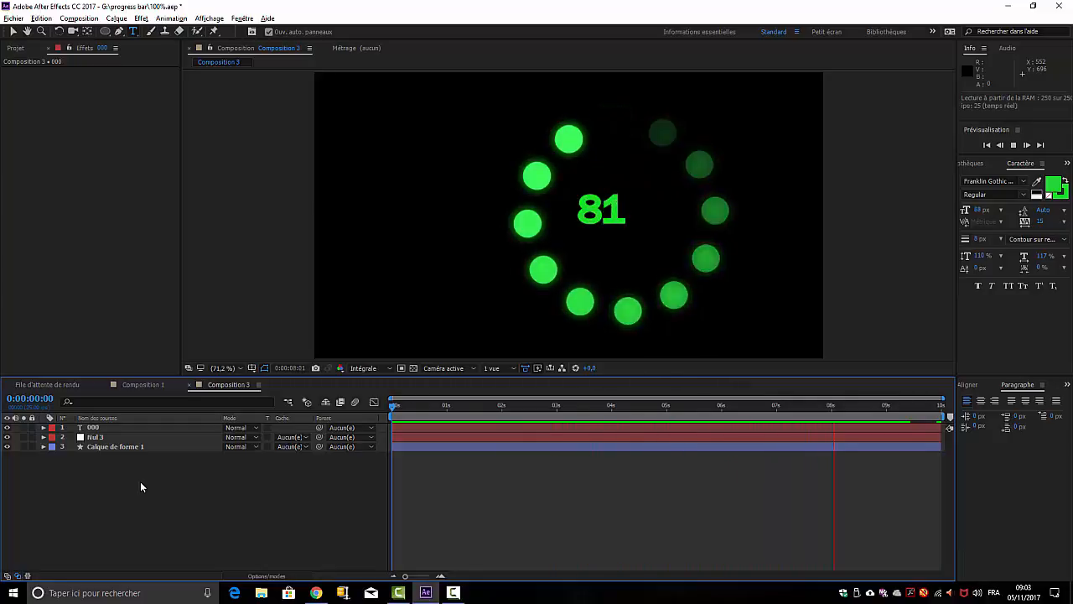
key(space)
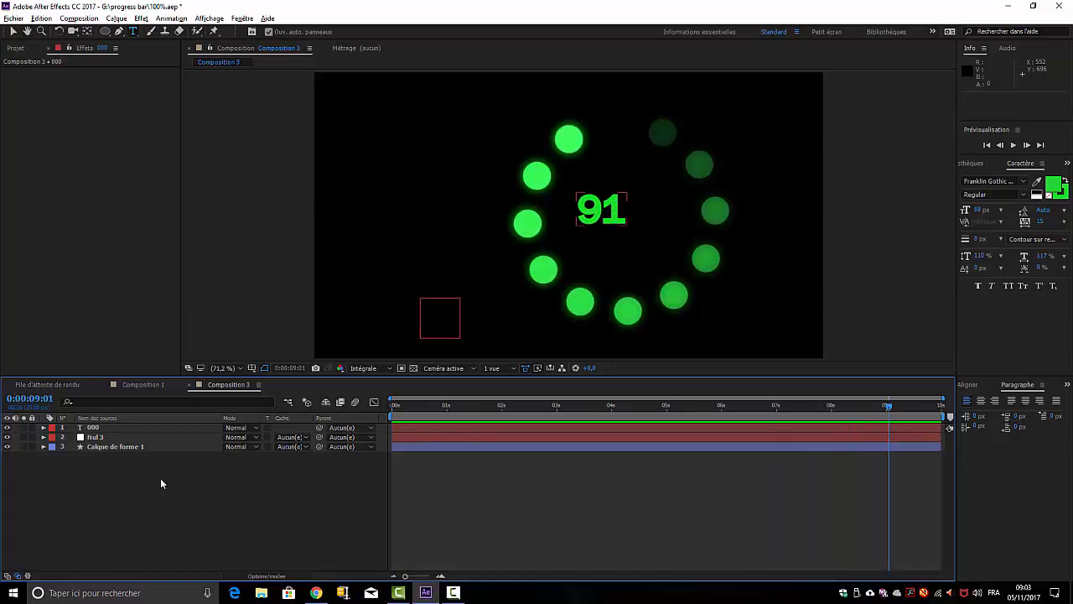
- Examine the source text's stepped curve in the graph editor around 0:00:08:07 to 0:00:09:01, then close the graph and collapse the layer
click(43, 428)
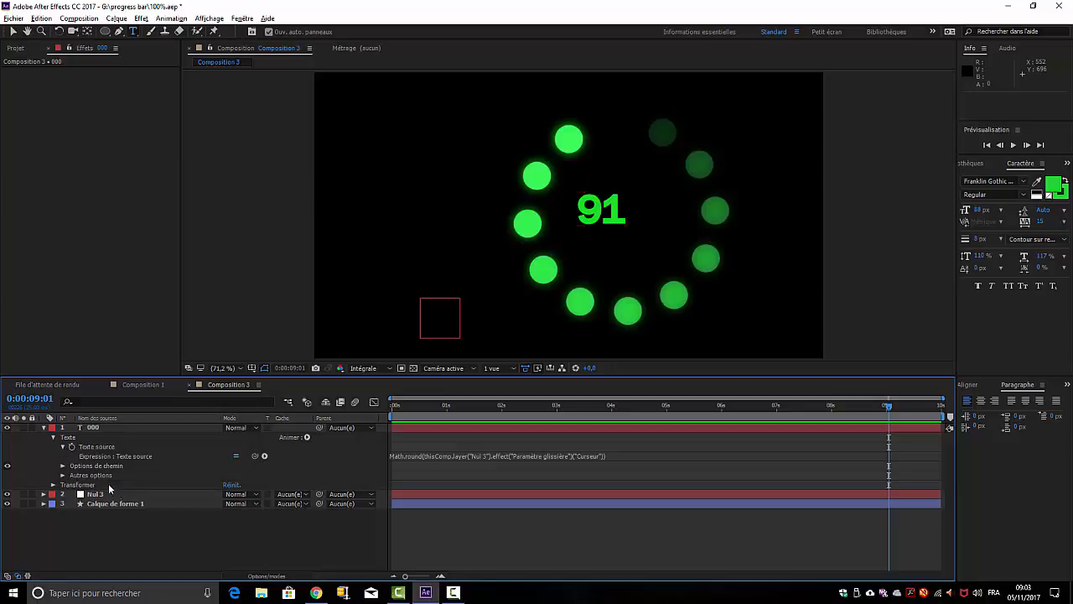
click(340, 415)
click(95, 447)
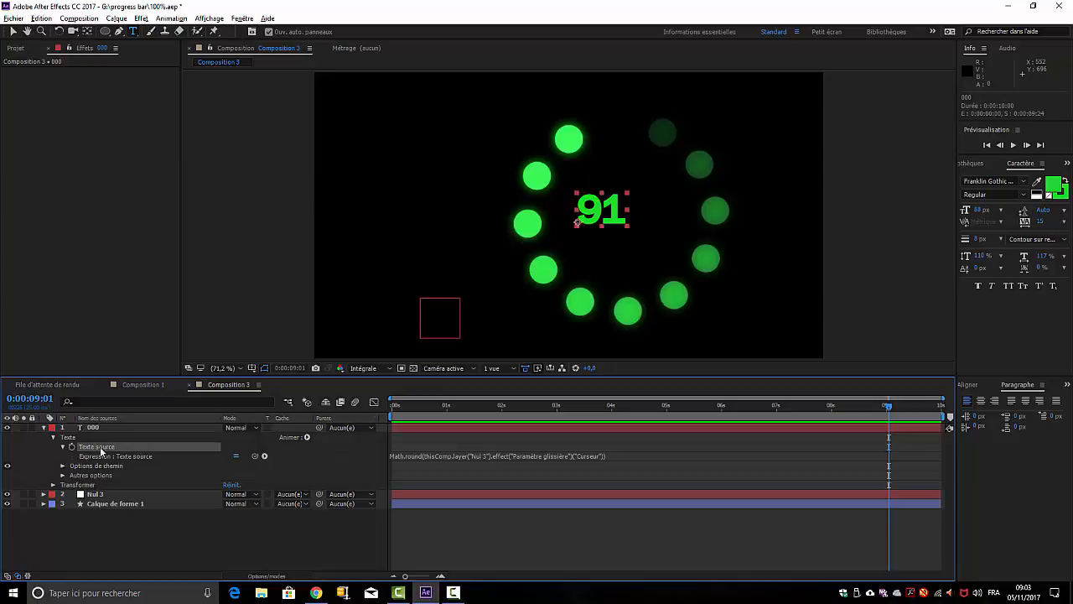
click(374, 402)
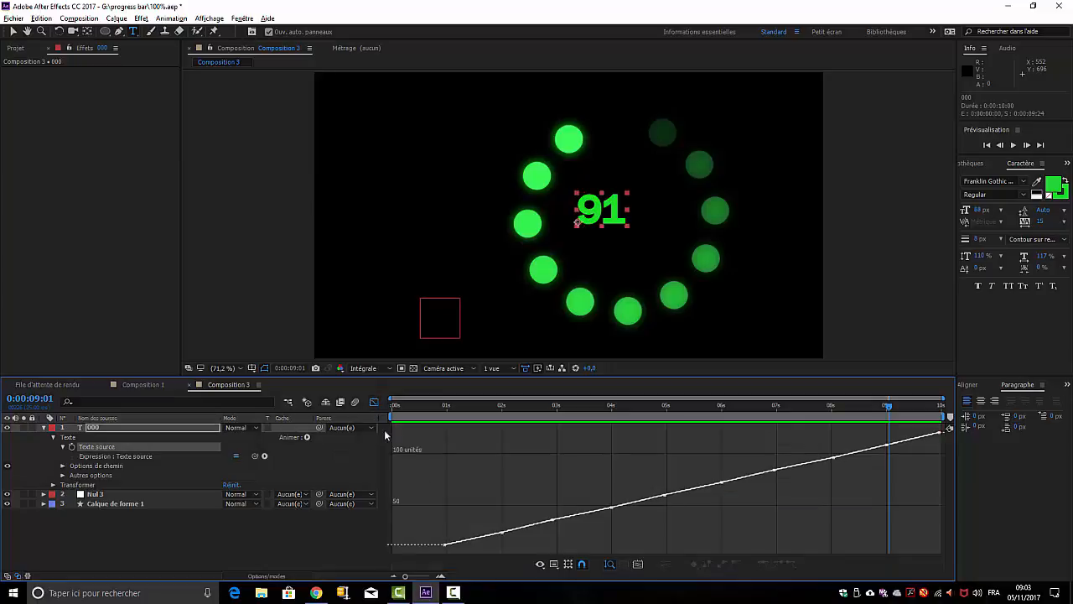
click(410, 579)
drag(409, 579, 429, 577)
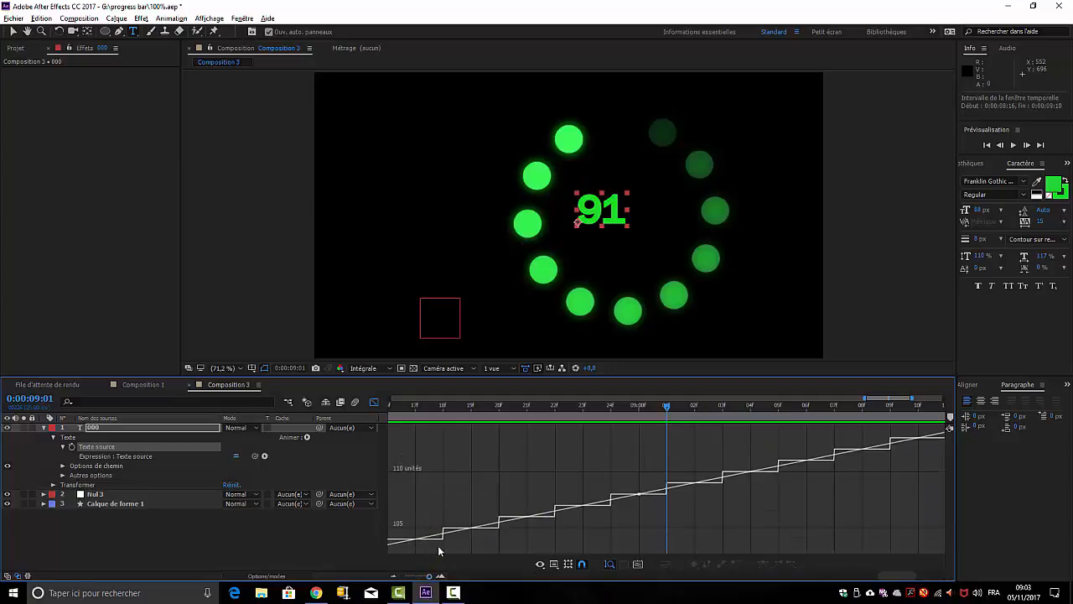
mouse_move(444, 534)
drag(665, 406, 394, 558)
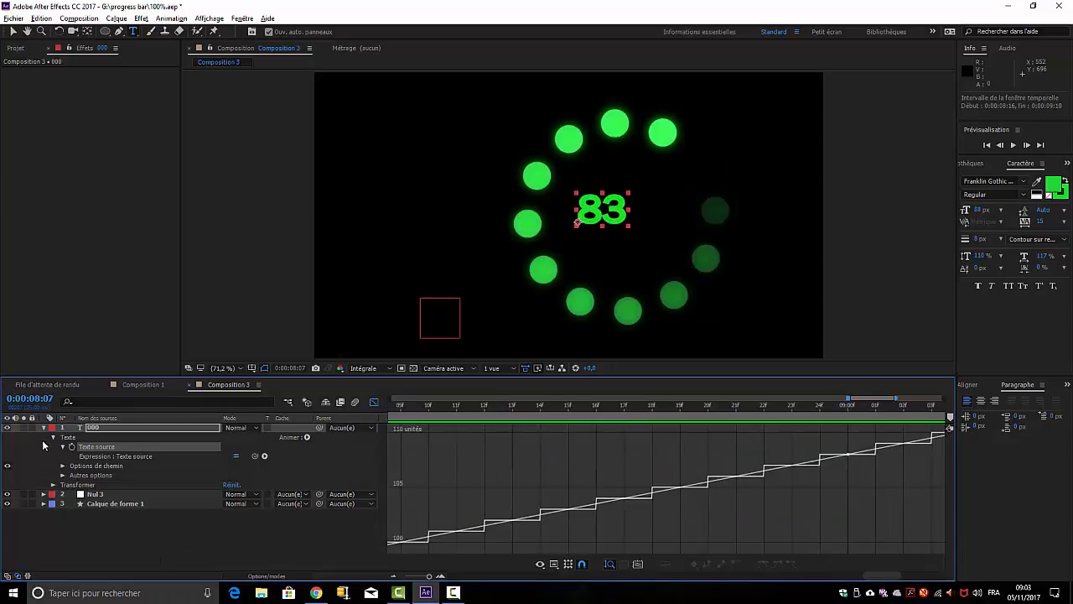
click(44, 427)
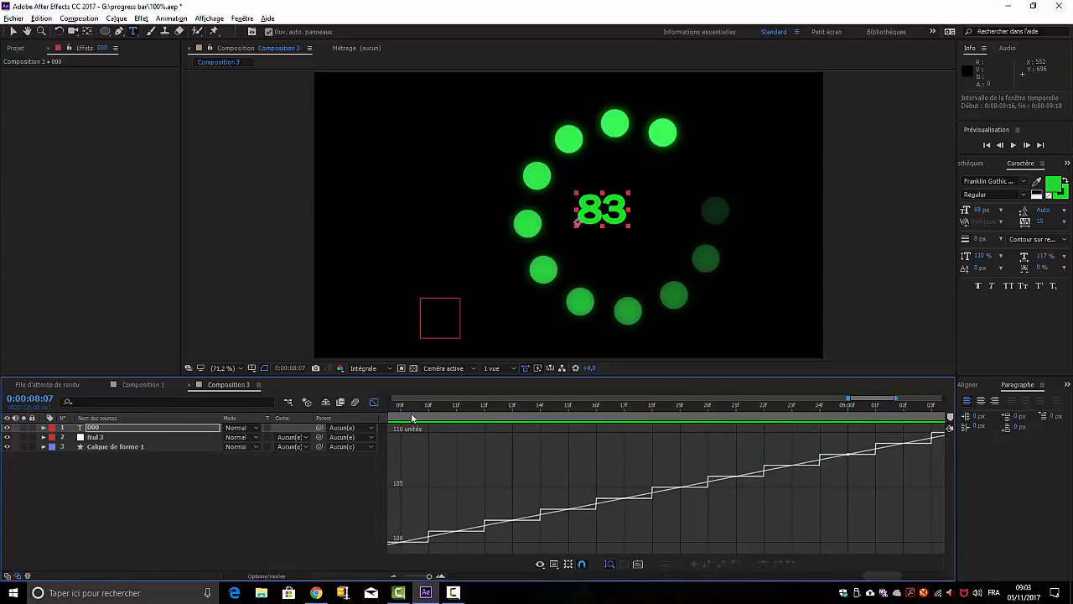
click(374, 403)
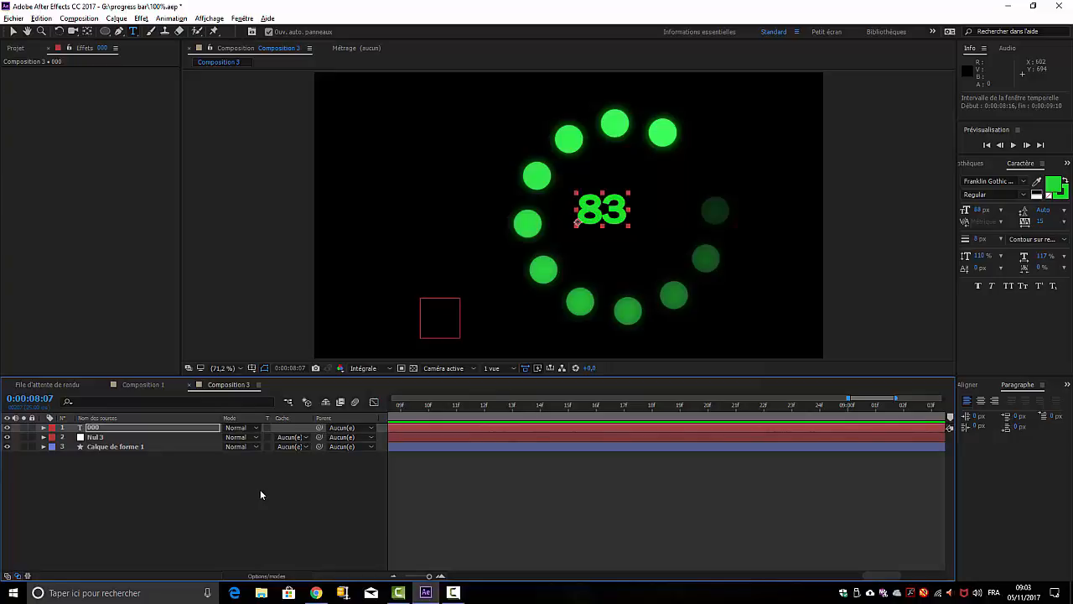
- Align the 000 text layer to the composition's horizontal centre
click(114, 428)
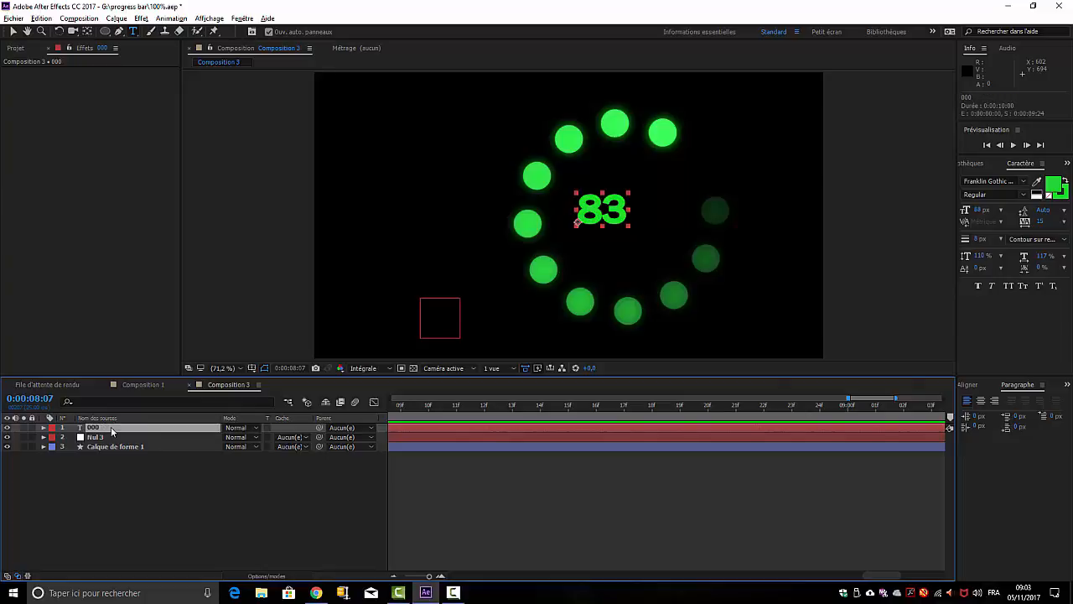
click(969, 388)
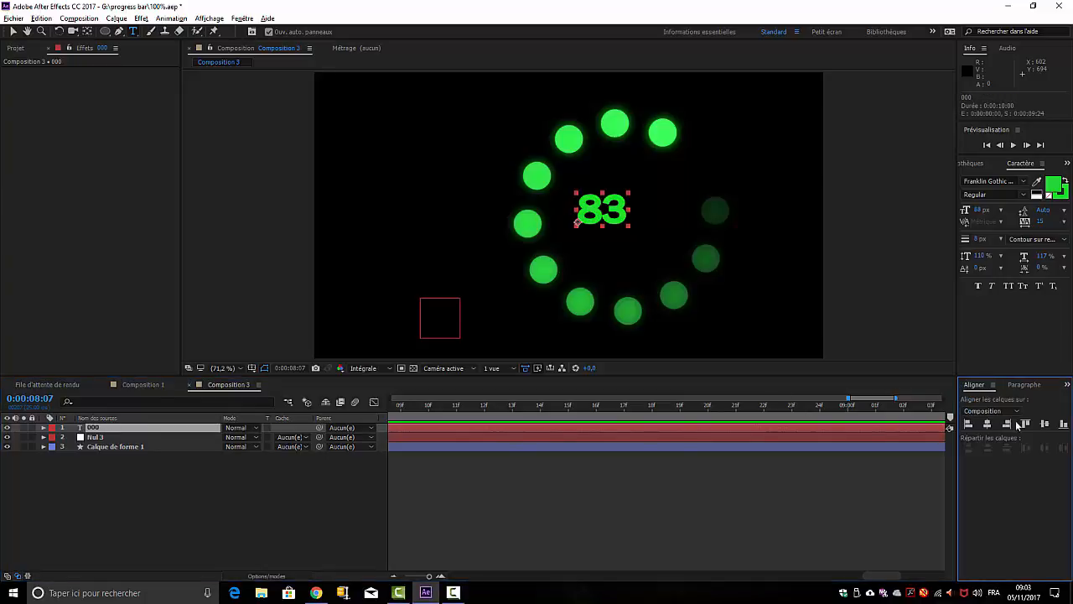
click(988, 424)
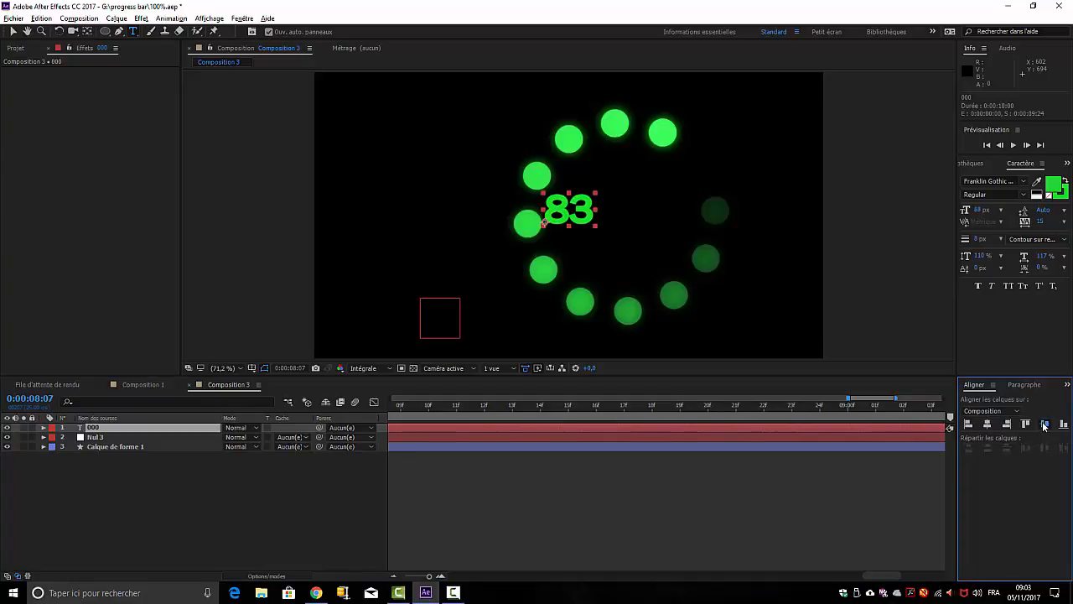
- Align the 000 text layer to the composition's vertical centre and nudge it rightwards into the middle of the dot ring
click(1045, 424)
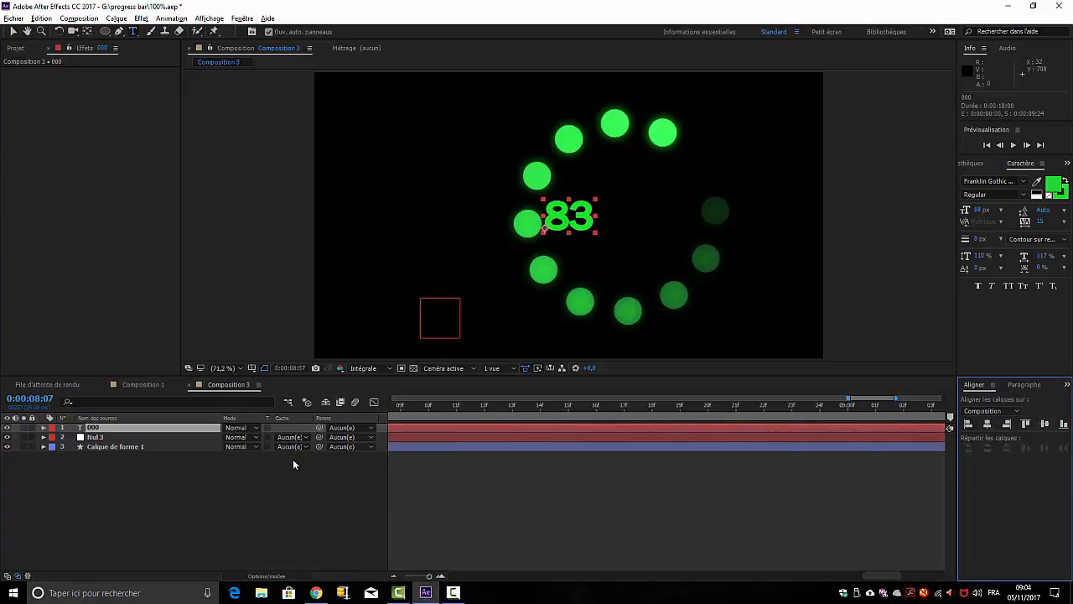
key(Return)
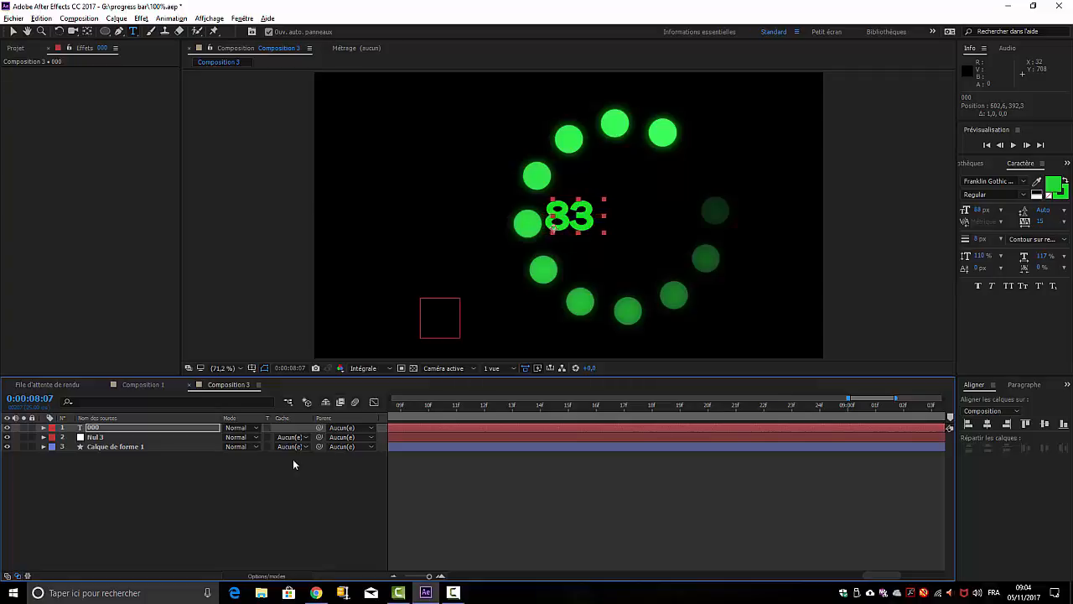
key(Right)
key(Right)
key(Right)
key(Right)
key(Right)
key(Right)
key(Right)
key(Right)
key(Right)
key(Right)
key(Right)
key(Right)
key(Right)
key(Right)
key(Right)
key(Right)
key(Right)
key(Right)
key(Right)
key(Right)
key(shift+Right)
key(shift+Right)
key(shift+Right)
key(shift+Right)
key(shift+Right)
key(shift+Right)
key(shift+Right)
key(shift+Right)
key(shift+Right)
key(shift+Right)
key(shift+Right)
key(shift+Right)
key(shift+Right)
key(shift+Right)
key(shift+Right)
key(Right)
key(Right)
click(297, 529)
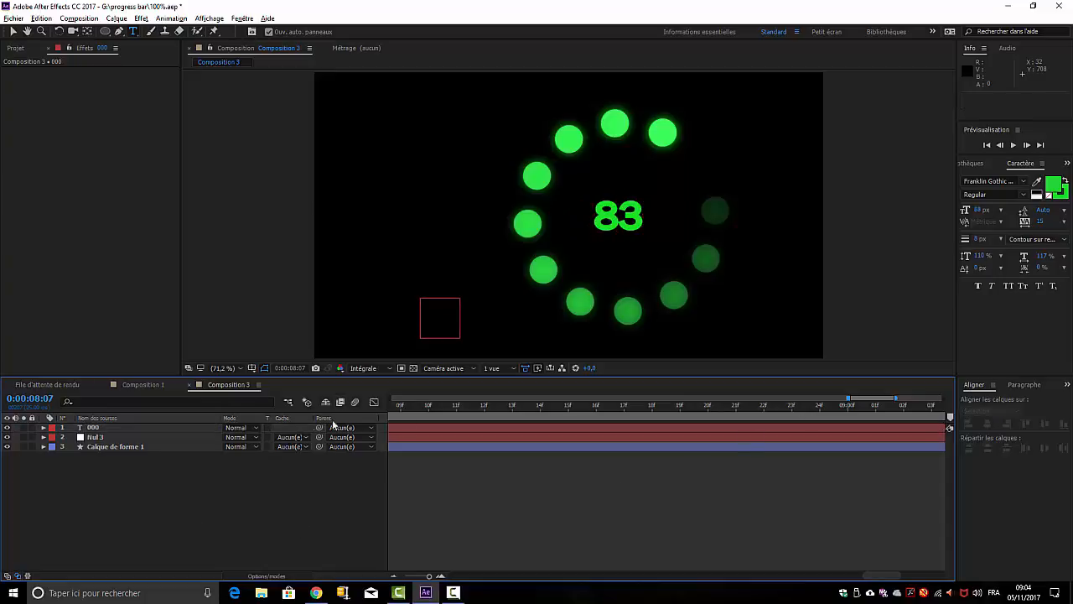
- Preview the centred counter with the circling dots over the whole composition and move the playhead back towards the start
click(406, 436)
drag(437, 577, 405, 577)
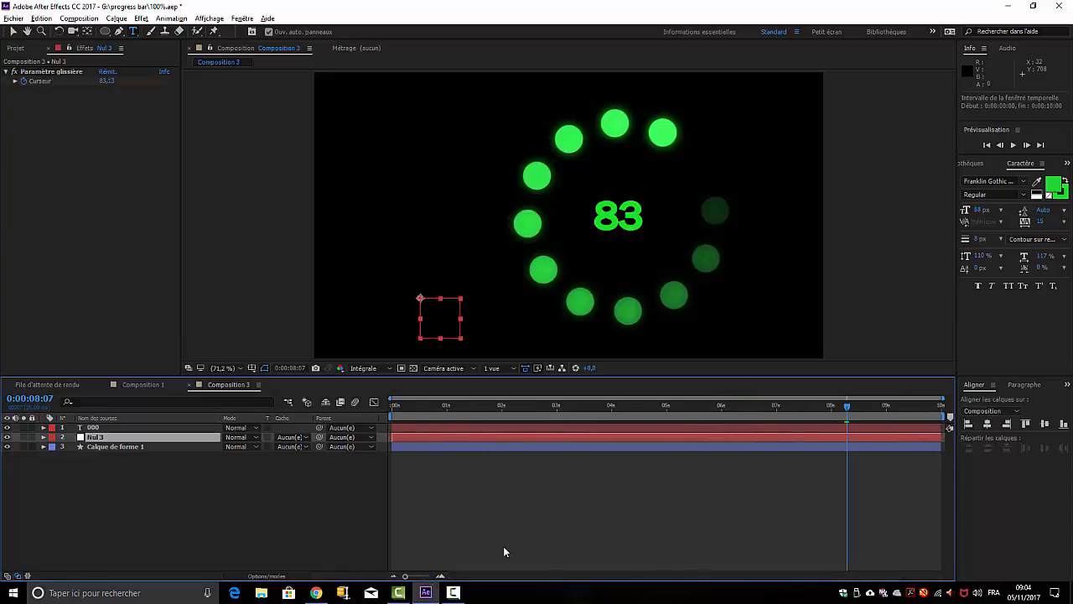
key(space)
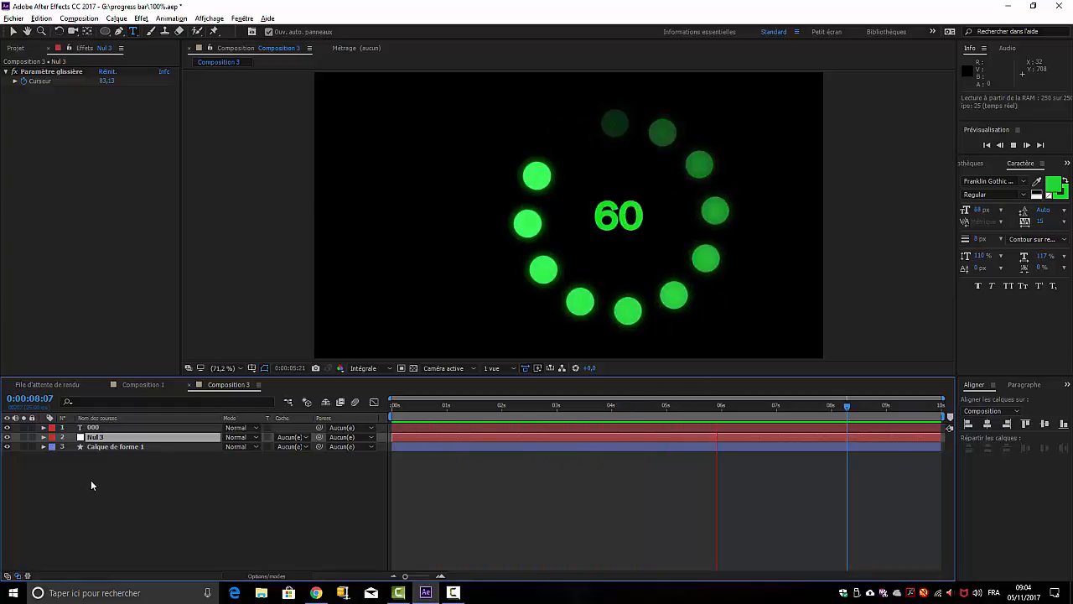
key(space)
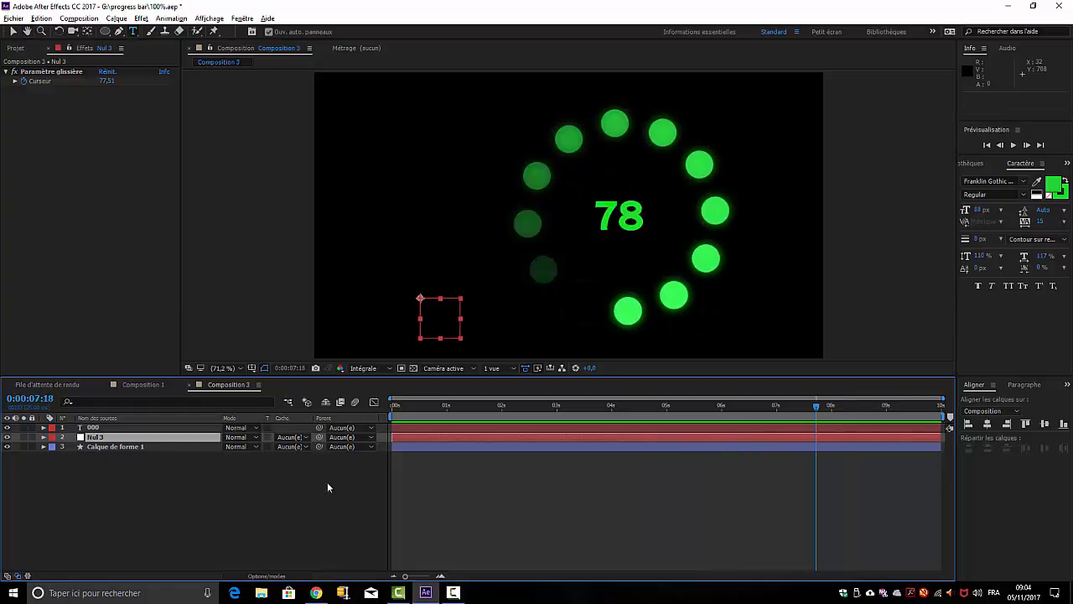
drag(816, 405, 328, 412)
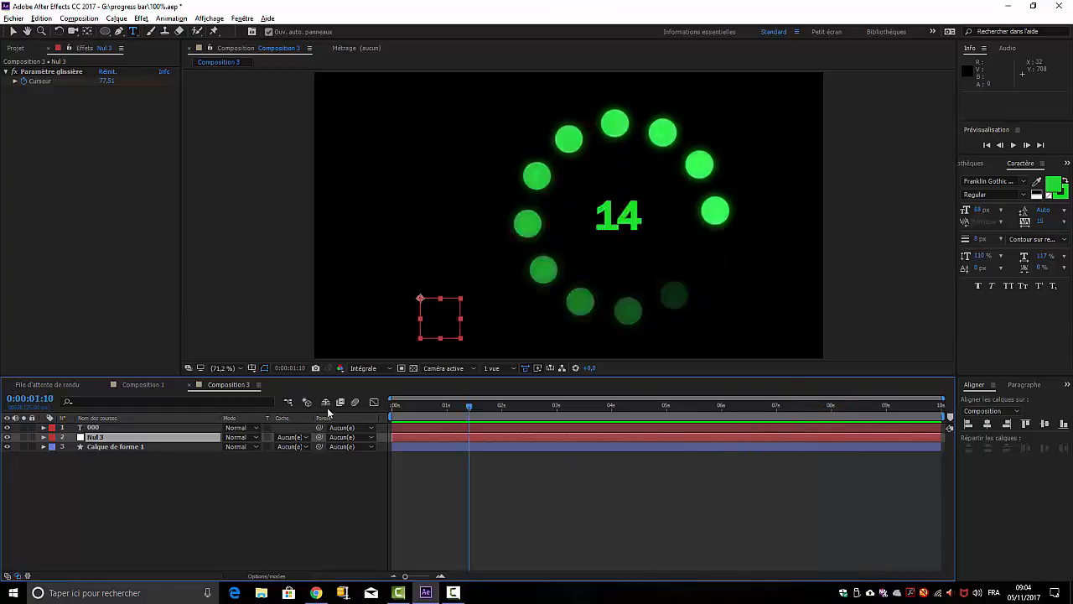